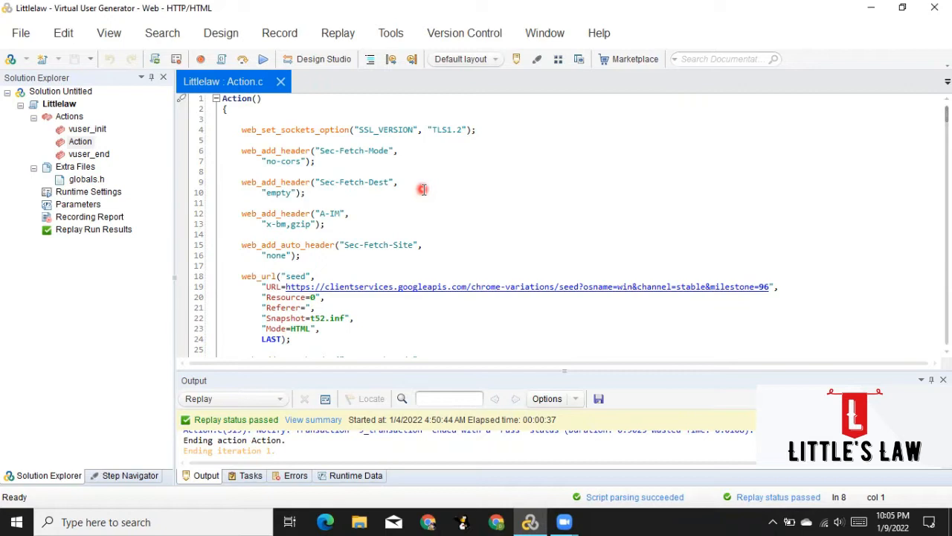
Open the Runtime Settings of the Littlelaw script and look through the available setting categories.
left_click(422, 185)
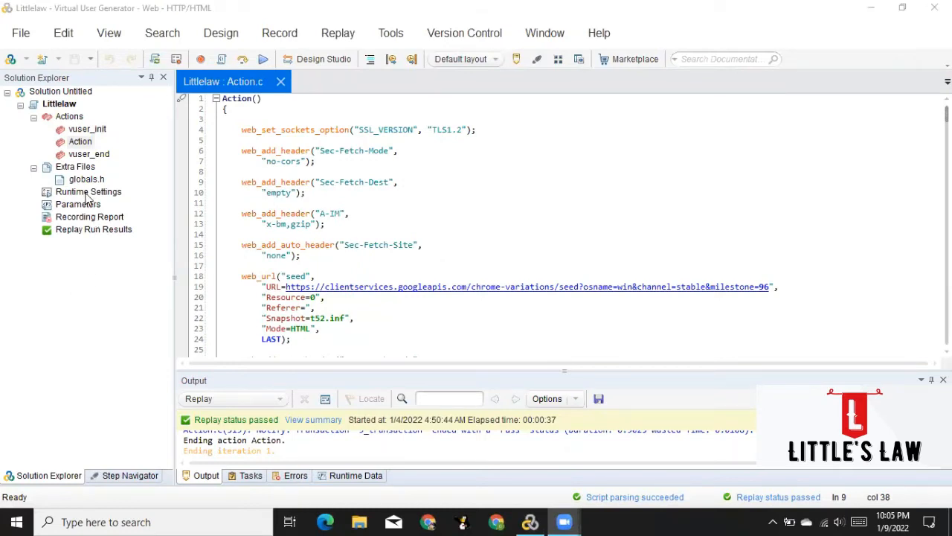
left_click(88, 194)
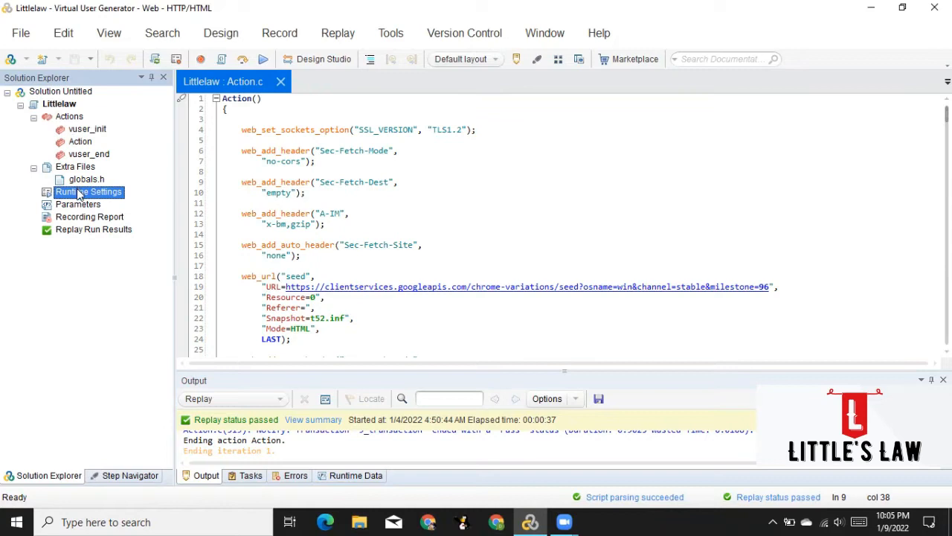
double_click(77, 193)
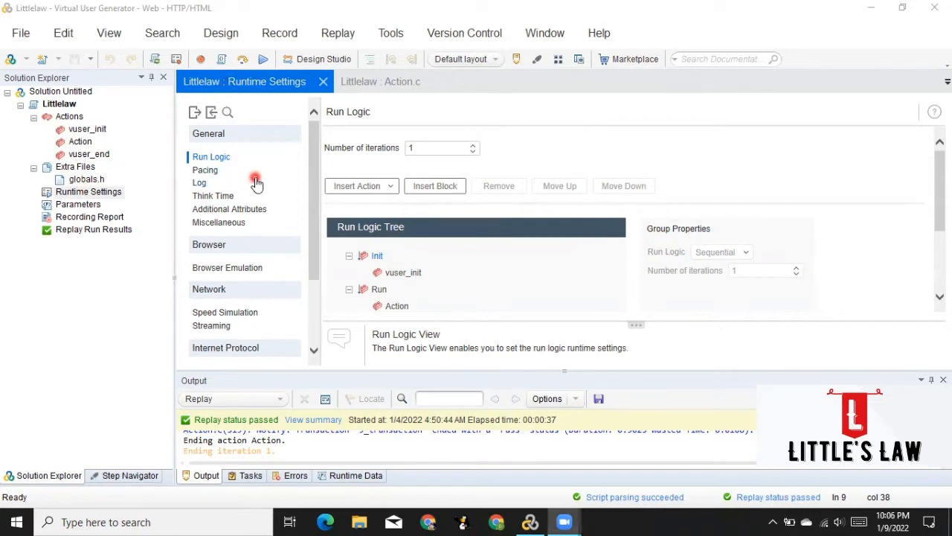
mouse_move(315, 142)
left_mouse_down()
mouse_move(311, 218)
mouse_move(315, 132)
left_mouse_up()
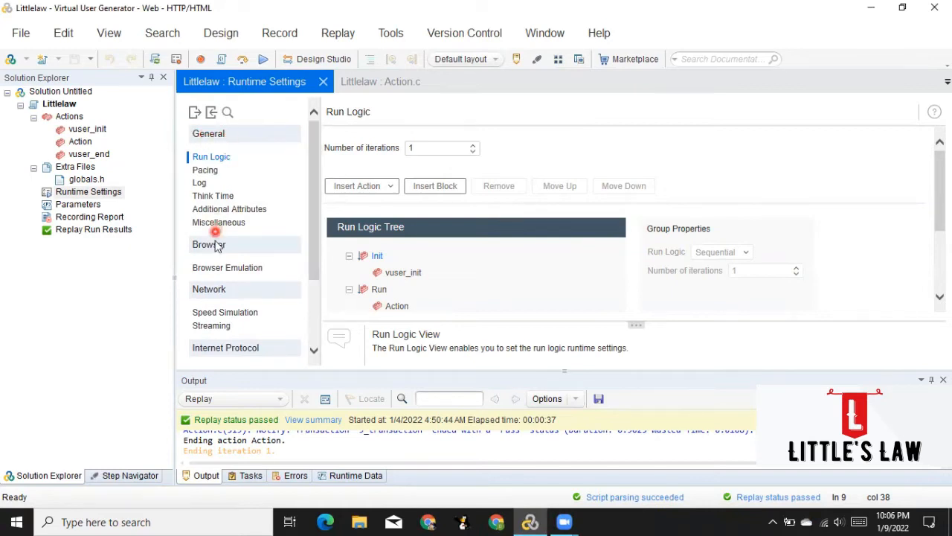
left_click_drag(316, 216, 282, 258)
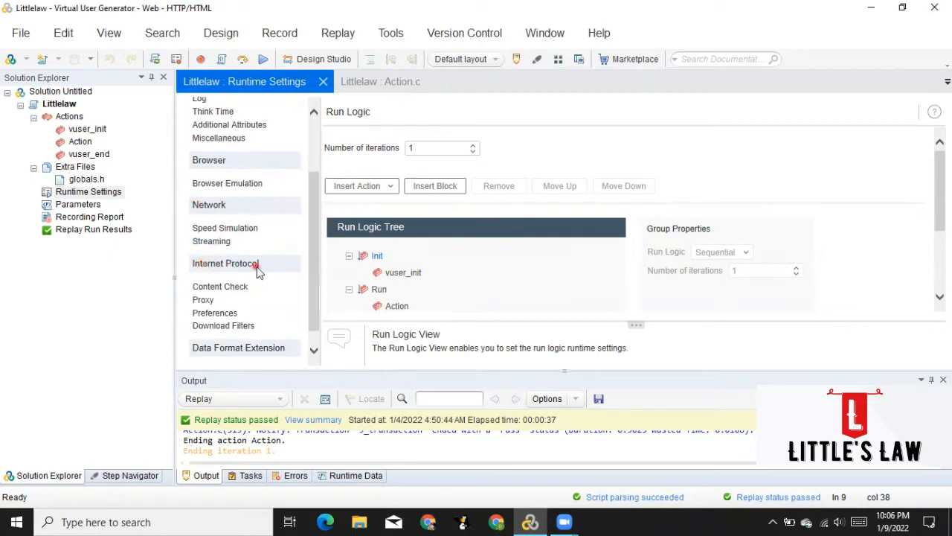
left_click_drag(312, 264, 264, 312)
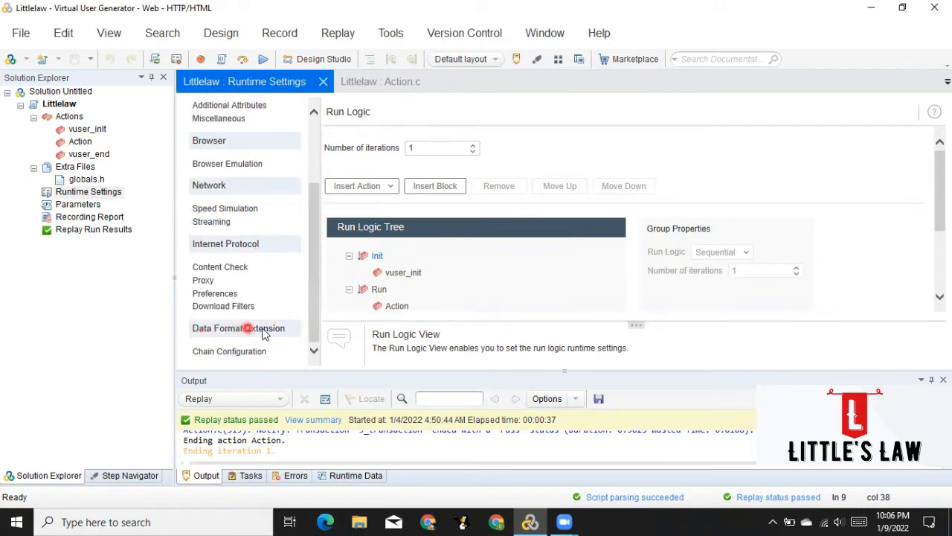
left_click_drag(314, 293, 309, 186)
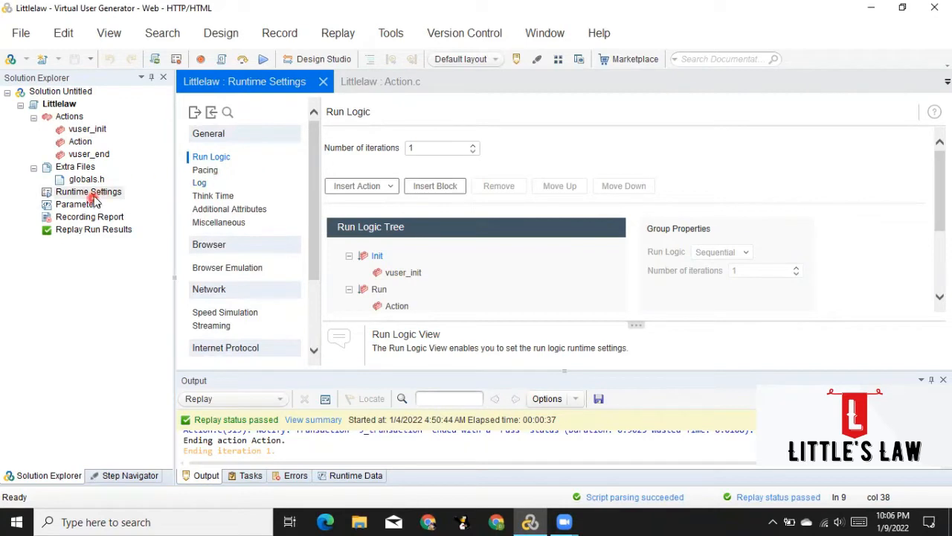
left_click(211, 159)
left_click(209, 132)
left_click(484, 161)
left_click(419, 149)
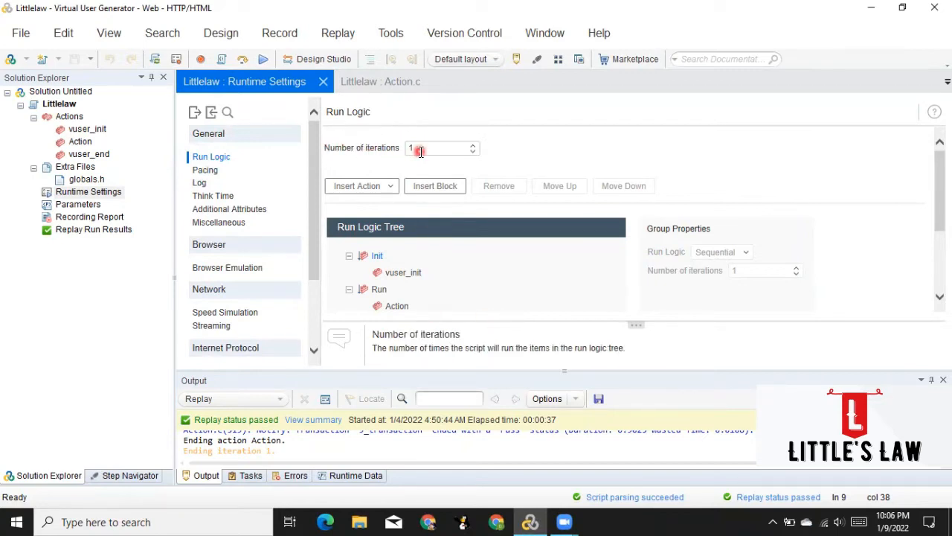
left_click_drag(421, 151, 483, 151)
left_click(526, 151)
left_click(526, 149)
left_click_drag(431, 146, 398, 148)
left_click(498, 144)
left_click(452, 159)
left_click_drag(419, 146, 415, 149)
left_click(523, 148)
left_click(422, 147)
left_click_drag(422, 147, 411, 146)
left_click(558, 146)
left_click(421, 148)
left_click_drag(421, 147, 393, 146)
left_click(513, 146)
left_click_drag(425, 149, 408, 146)
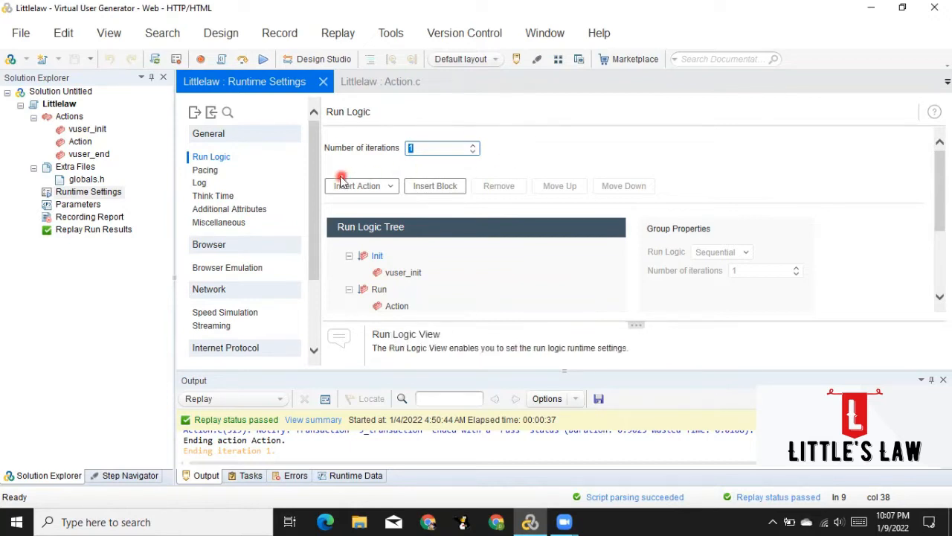
left_click(528, 146)
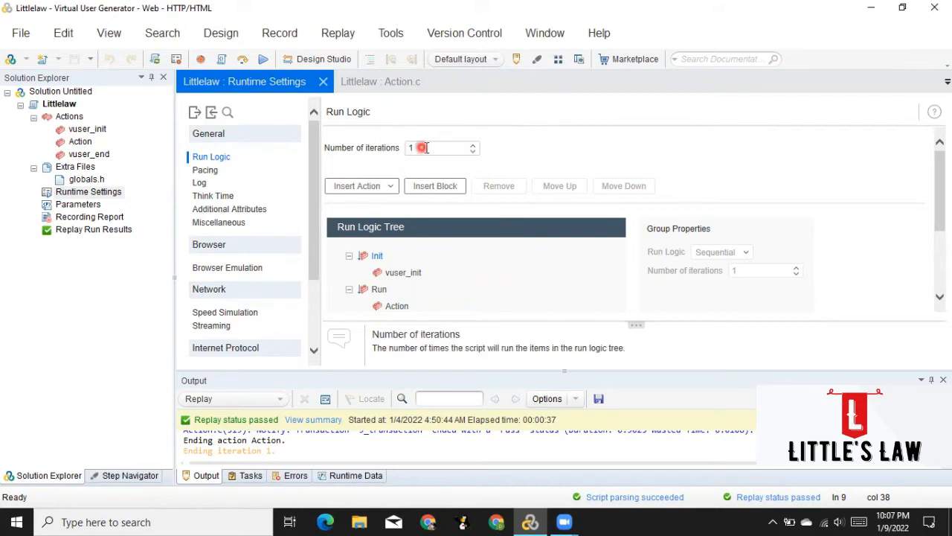
Set the Run Logic number of iterations to 2 and review the run logic tree.
left_click_drag(436, 146, 389, 148)
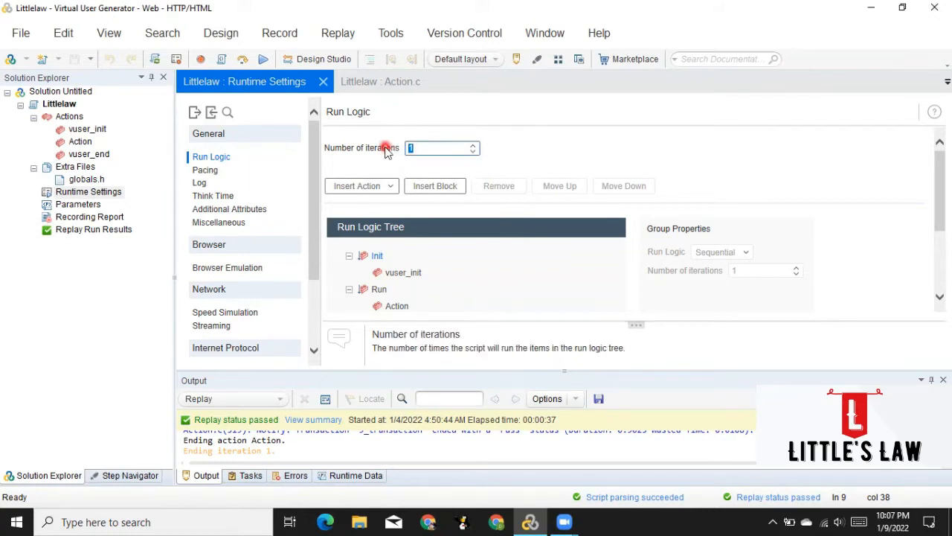
left_click(413, 150)
left_click_drag(436, 147, 402, 147)
left_click(402, 148)
left_click_drag(402, 149, 379, 150)
type("2")
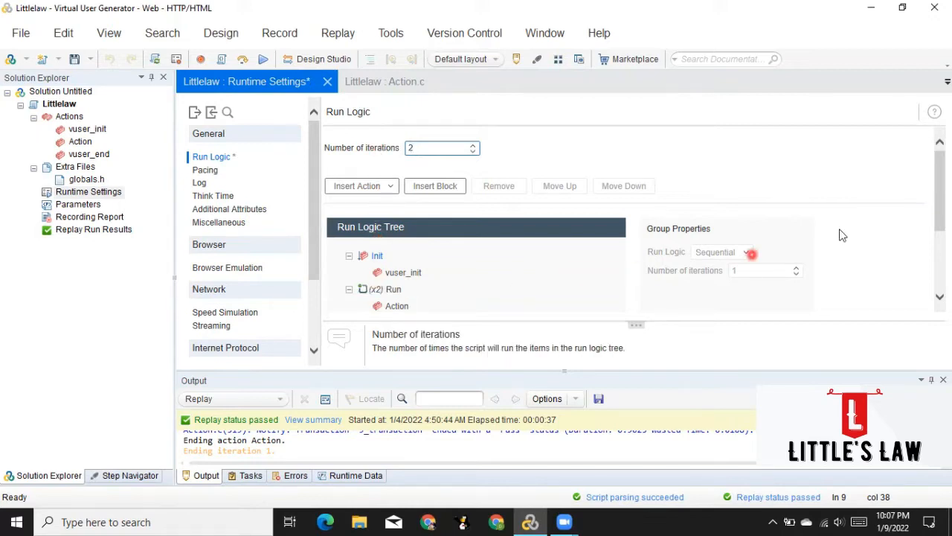
left_click(940, 173)
left_click_drag(940, 174, 940, 213)
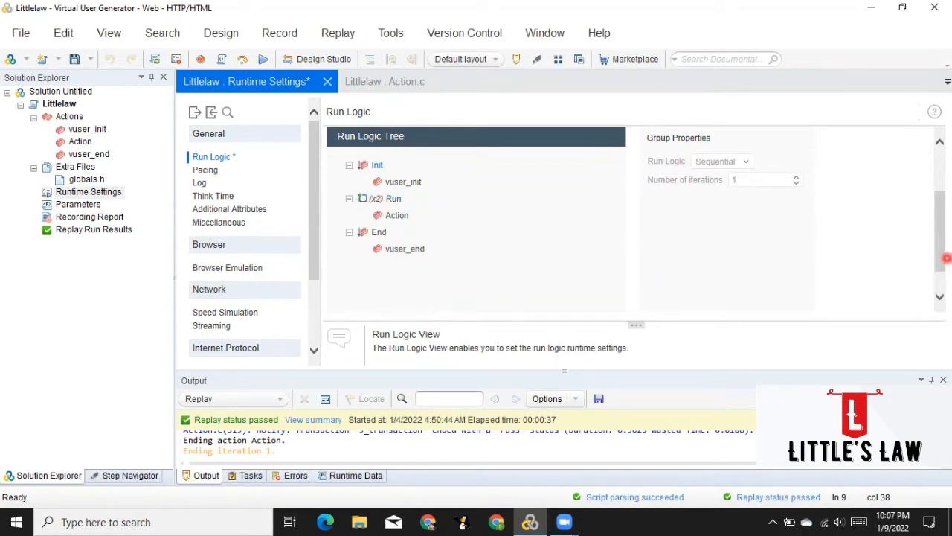
scroll(943, 247, "up", 3)
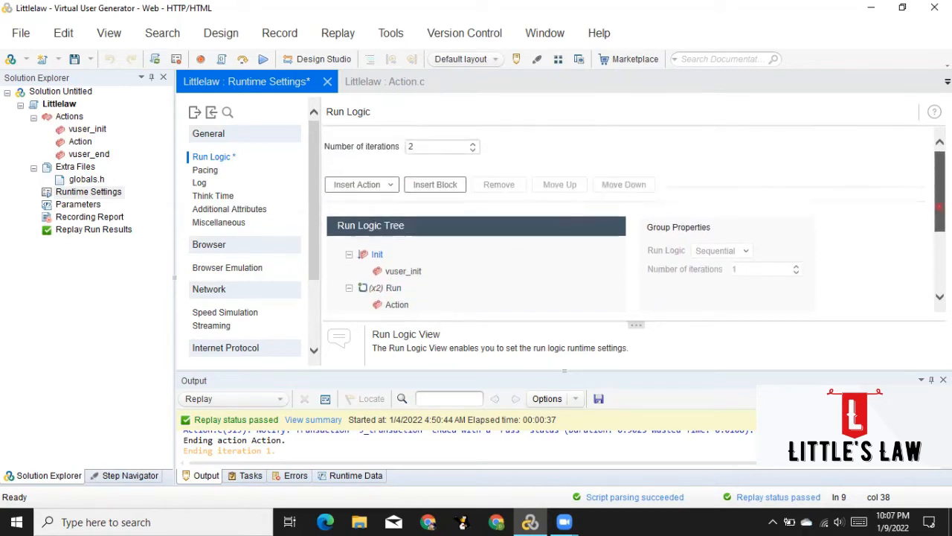
Try 4 as the number of iterations, set it back to 2, and check the Run group in the tree.
left_click(417, 147)
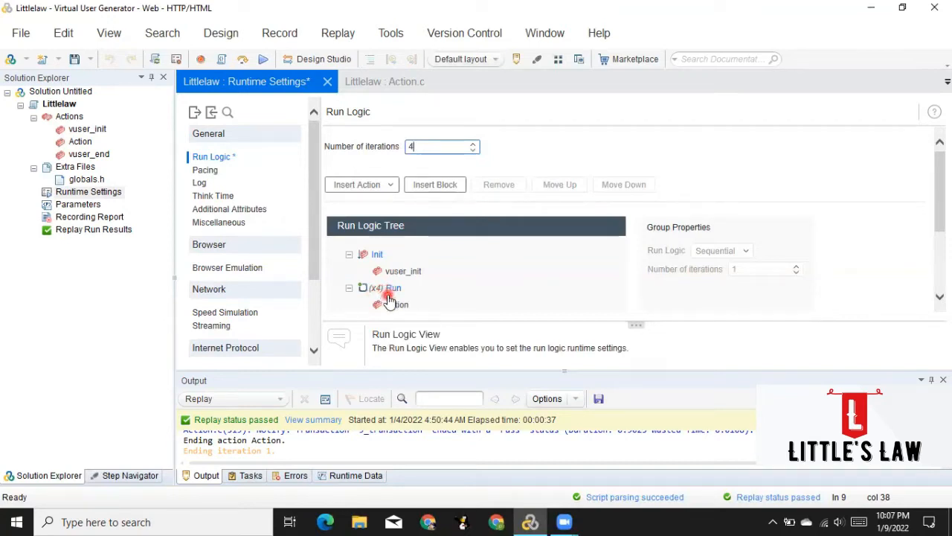
double_click(408, 147)
left_click(393, 145)
type("2")
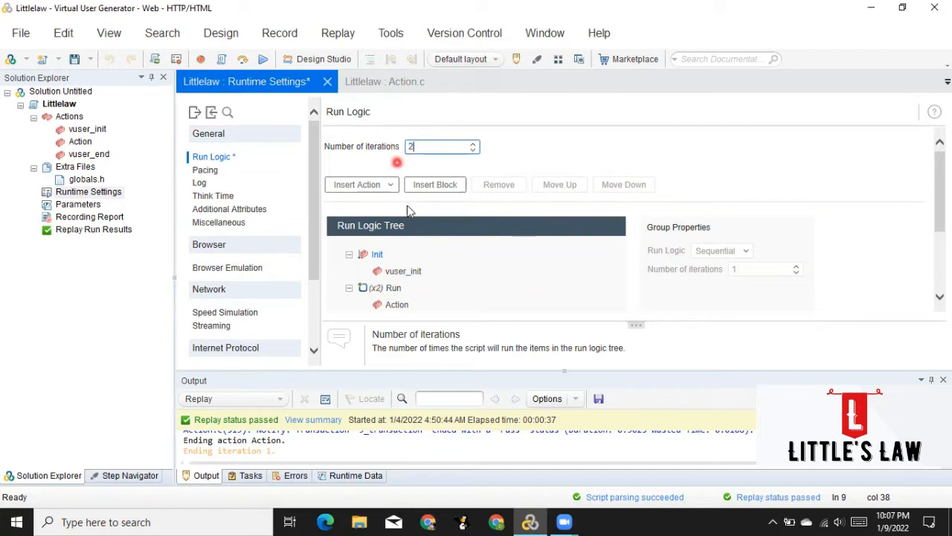
left_click(392, 296)
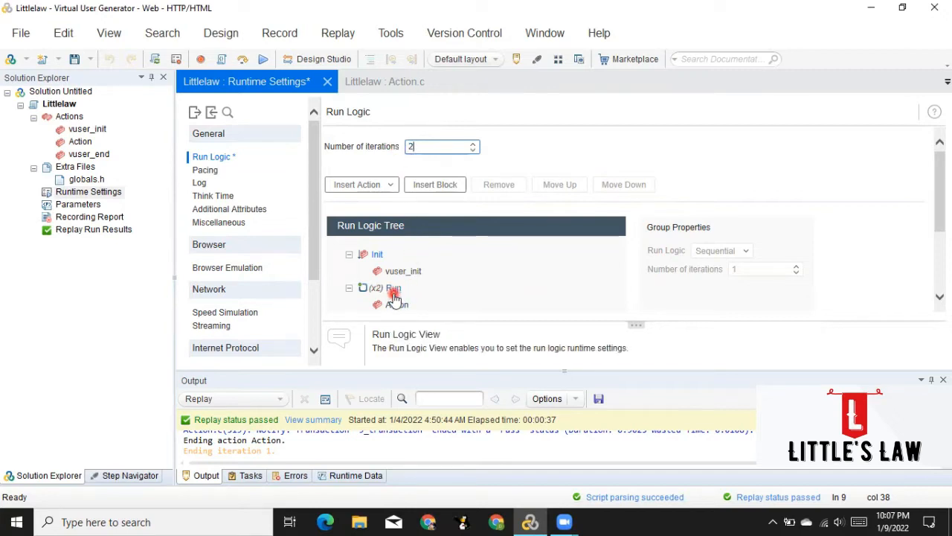
mouse_move(940, 189)
left_mouse_down()
mouse_move(940, 223)
mouse_move(938, 203)
left_mouse_up()
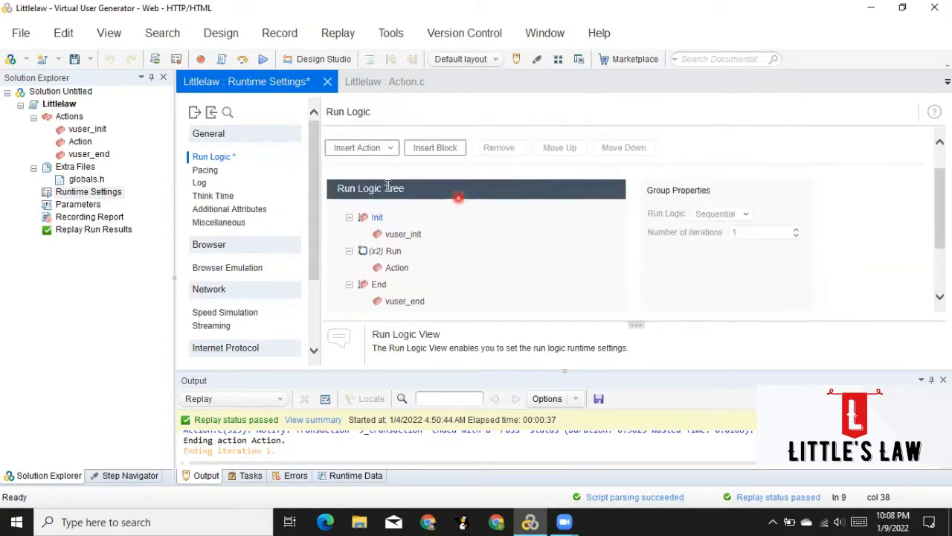
In the Pacing settings, have each new iteration start after the previous one ends with a fixed delay of 30 seconds.
left_click(214, 173)
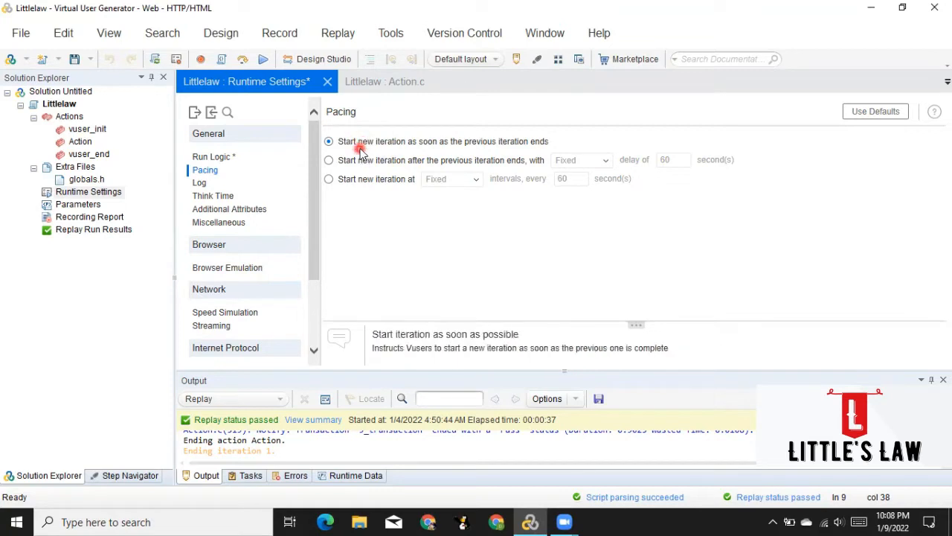
left_click(361, 161)
left_click(354, 180)
left_click(354, 142)
left_click(340, 161)
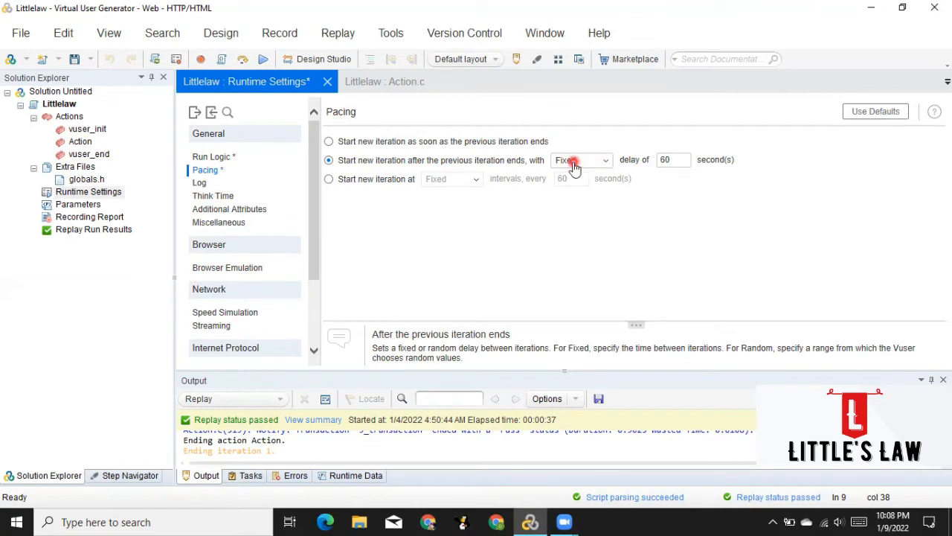
left_click_drag(673, 159, 646, 162)
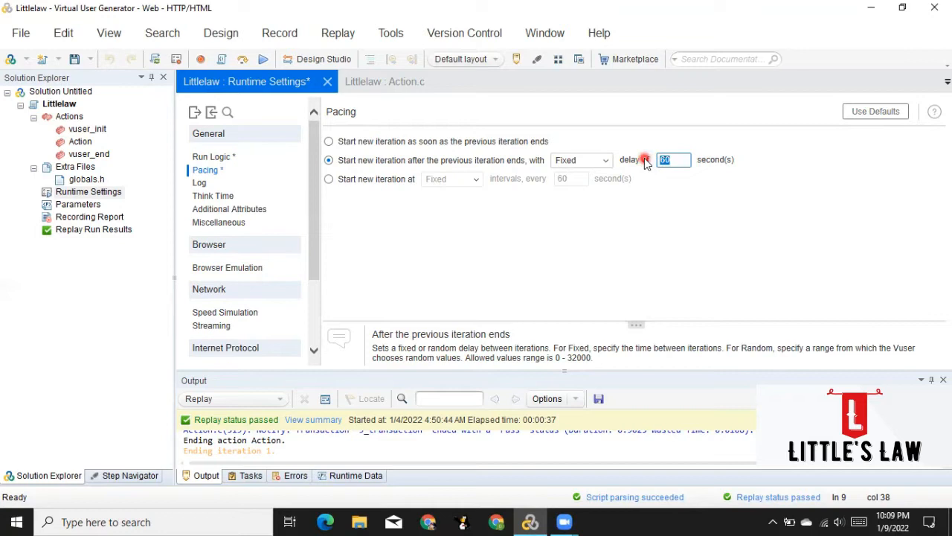
left_click(696, 225)
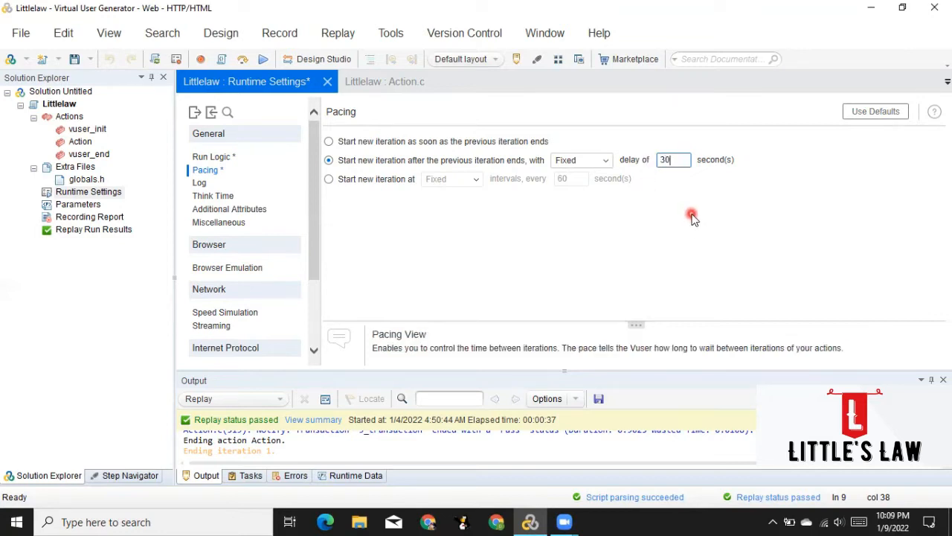
Change the delay after the previous iteration ends to a random value between 25 and 35 seconds.
left_click(599, 160)
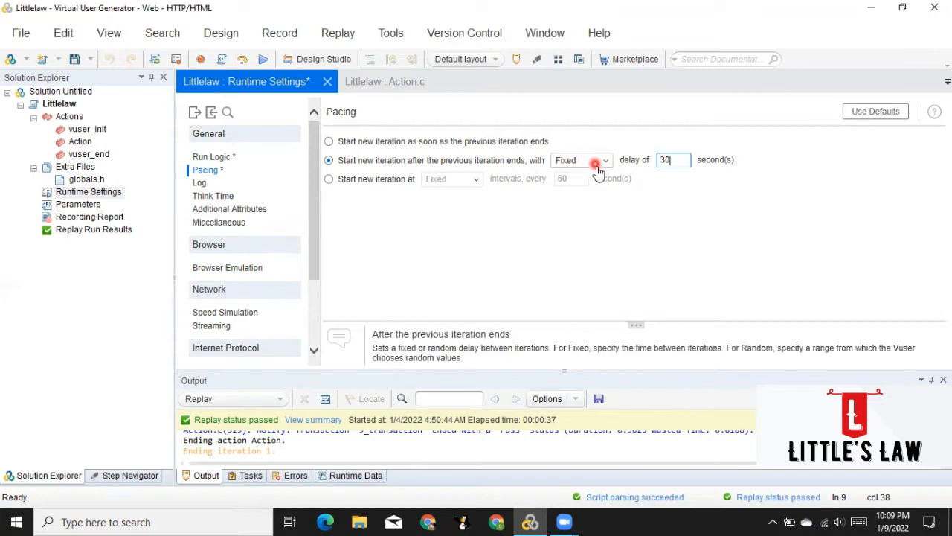
left_click(604, 161)
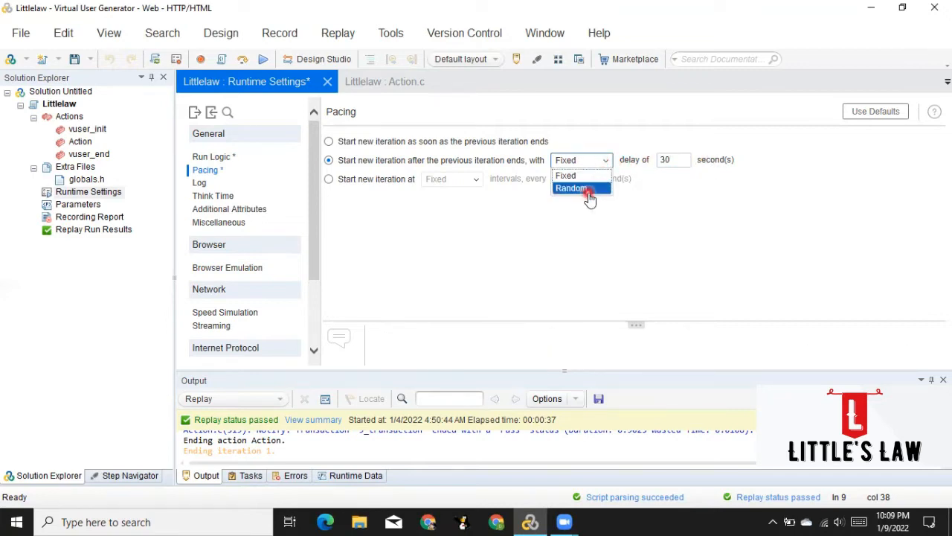
left_click(584, 188)
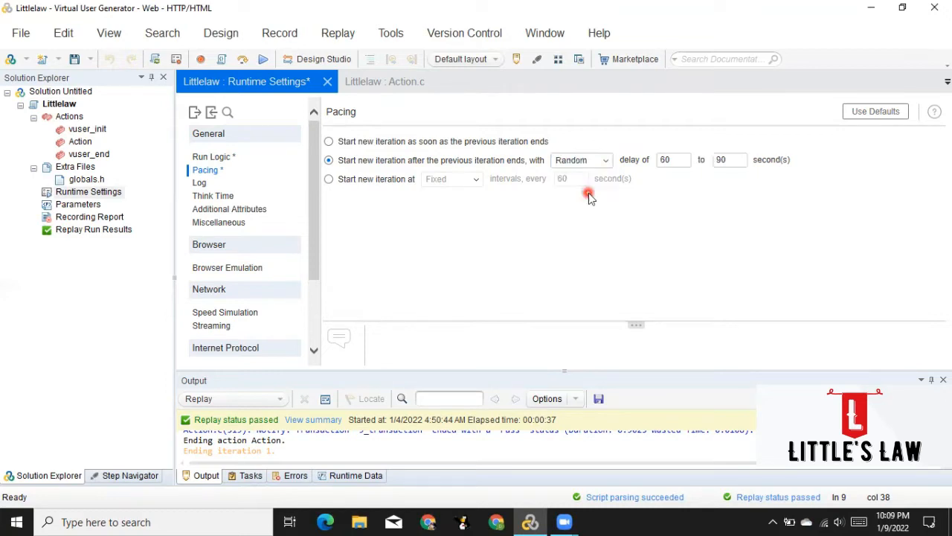
left_click(678, 160)
left_click_drag(679, 160, 662, 159)
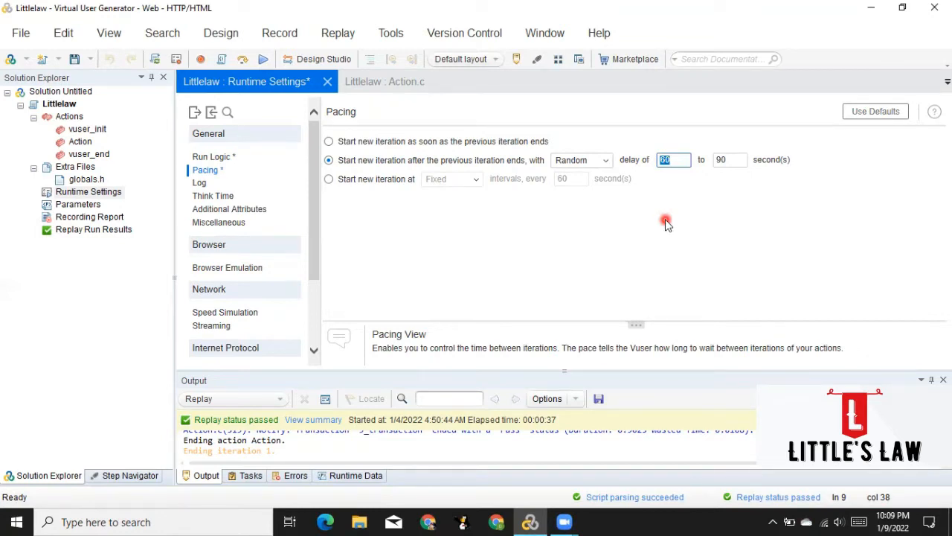
double_click(720, 160)
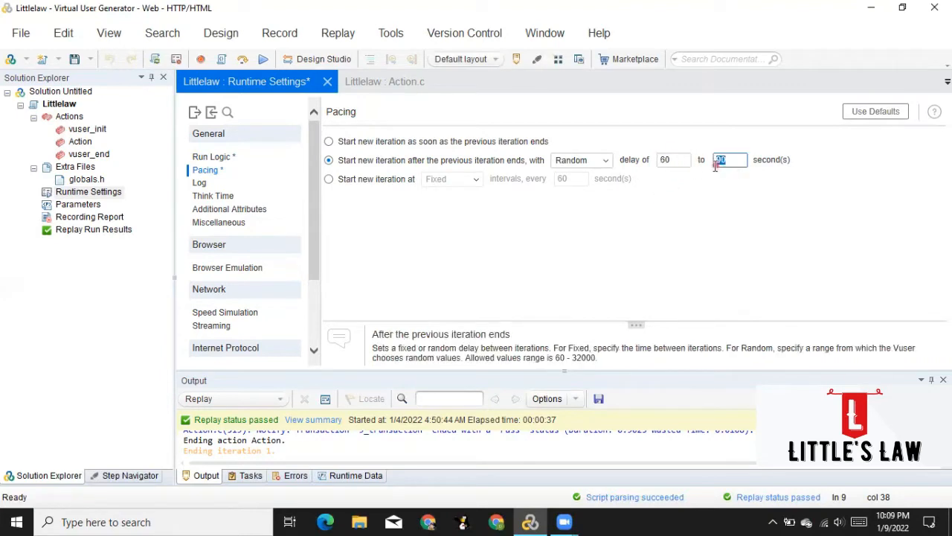
left_click_drag(682, 162, 631, 165)
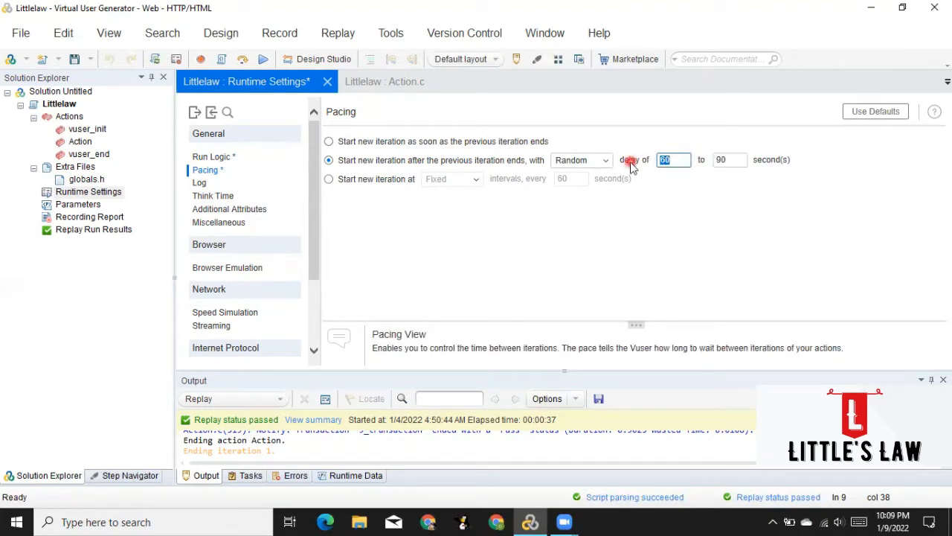
type("30")
left_click(685, 181)
left_click_drag(678, 160, 644, 165)
type("25")
left_click_drag(732, 159, 678, 157)
type("35")
left_click(754, 210)
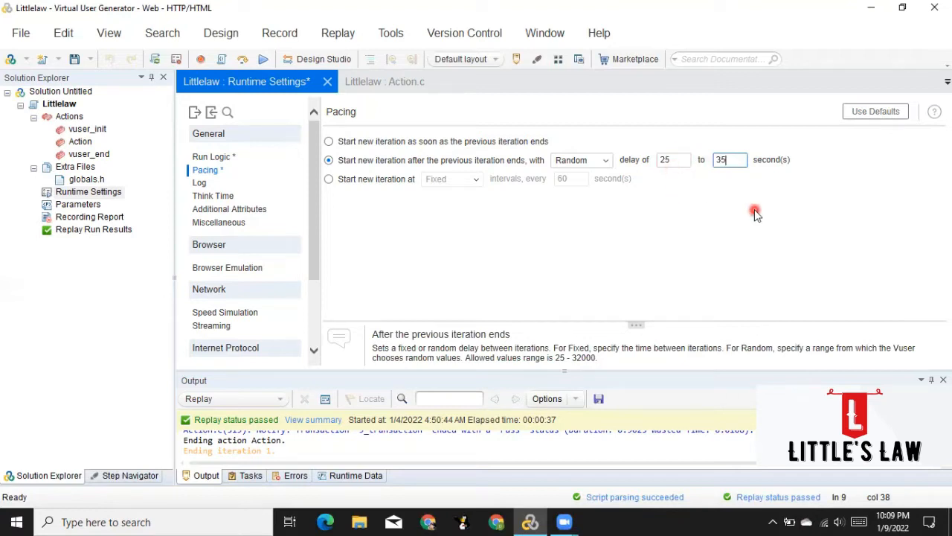
left_click(704, 149)
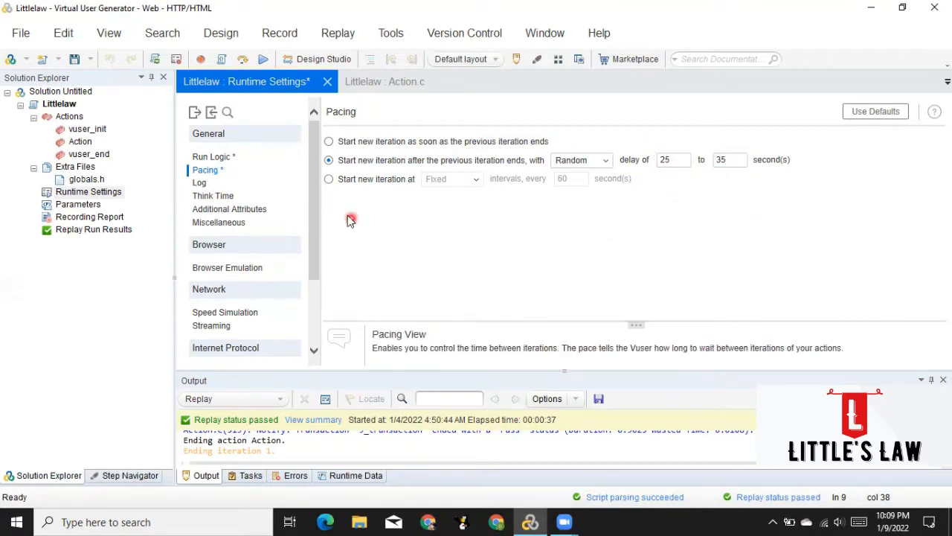
Switch the pacing to start new iterations at fixed intervals and check the available interval types.
left_click(329, 180)
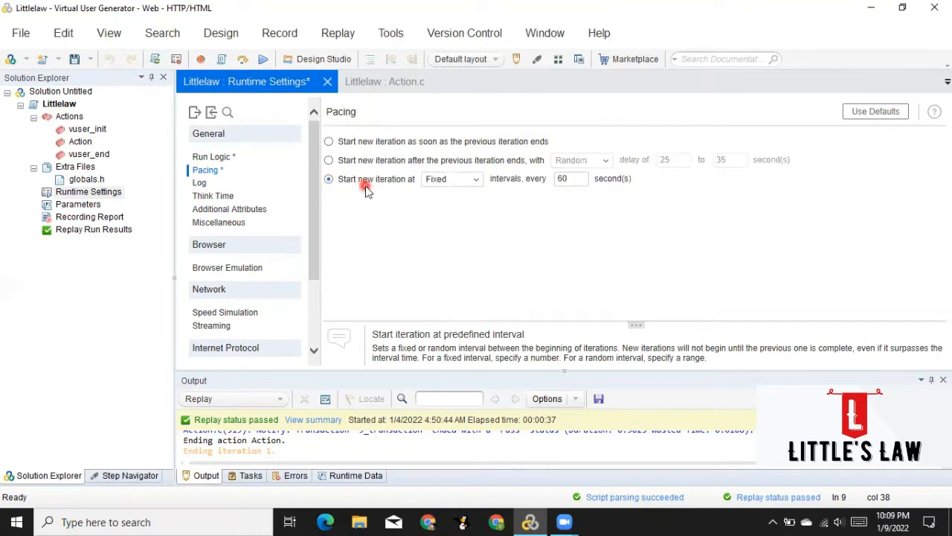
left_click(402, 192)
left_click(464, 186)
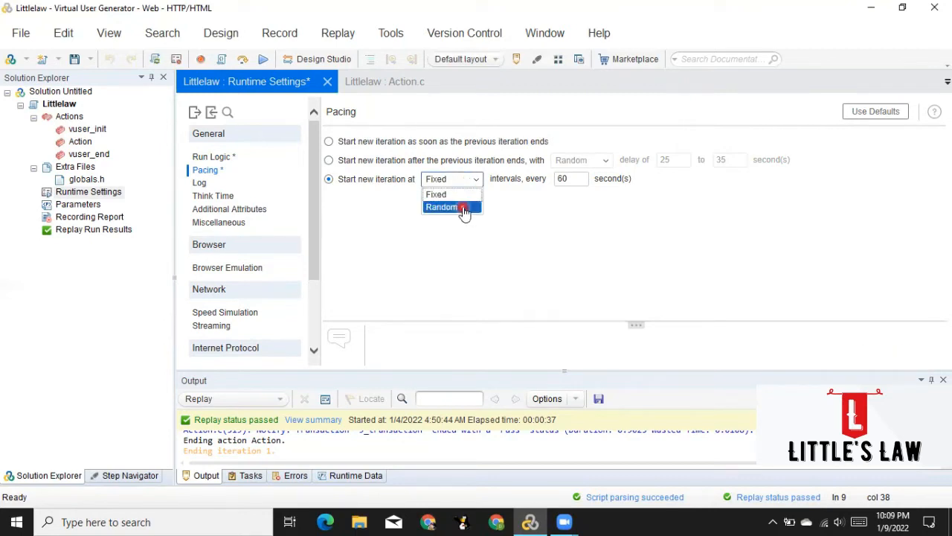
left_click(391, 200)
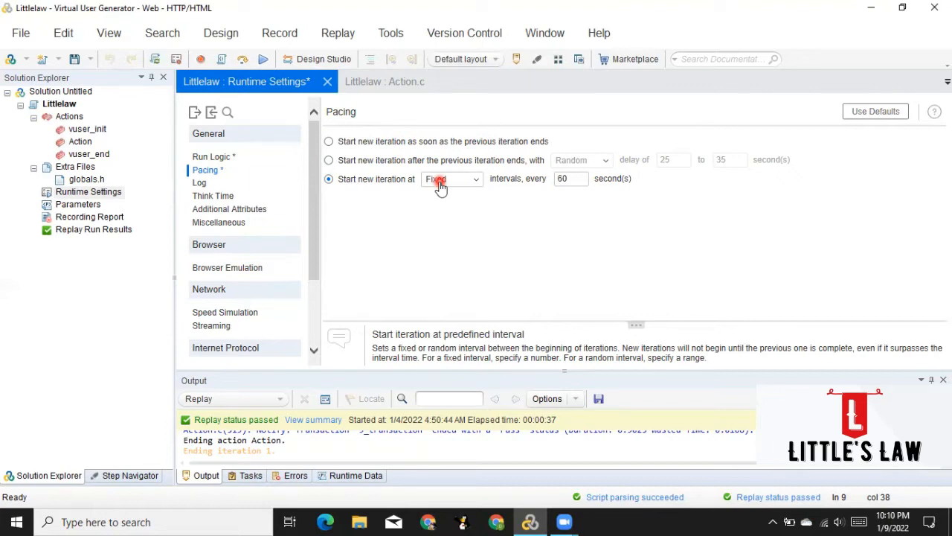
Set new iterations to start at random intervals of 60 to 90 seconds.
left_click(440, 186)
left_click(442, 208)
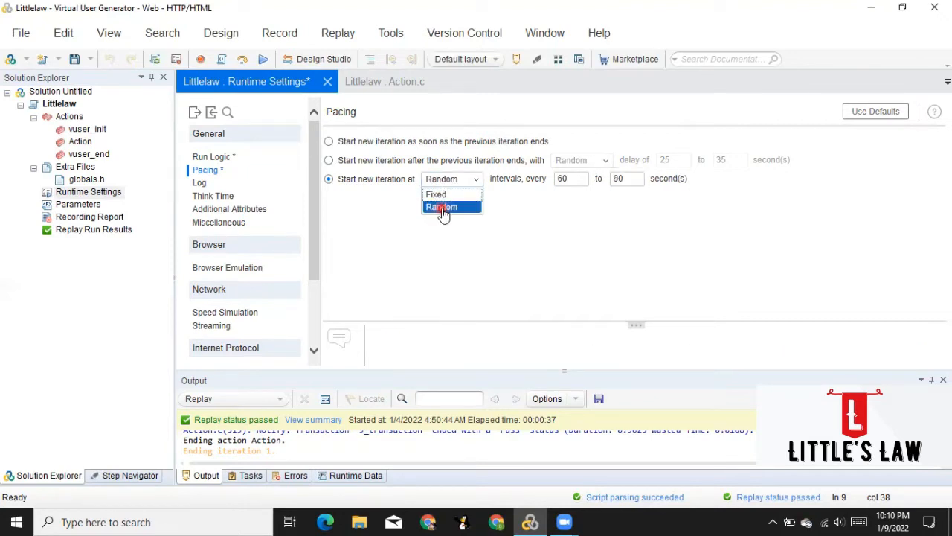
left_click(563, 180)
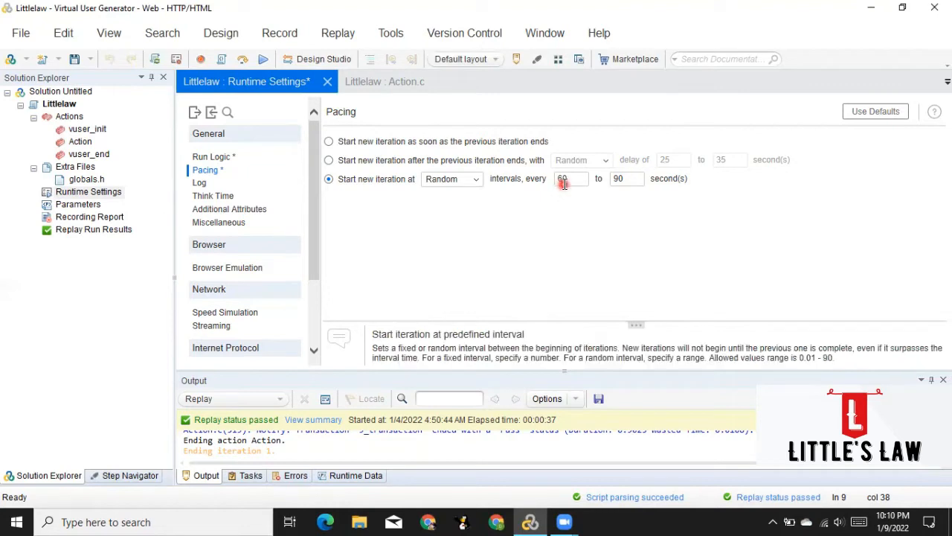
left_click_drag(577, 178, 561, 178)
left_click(629, 229)
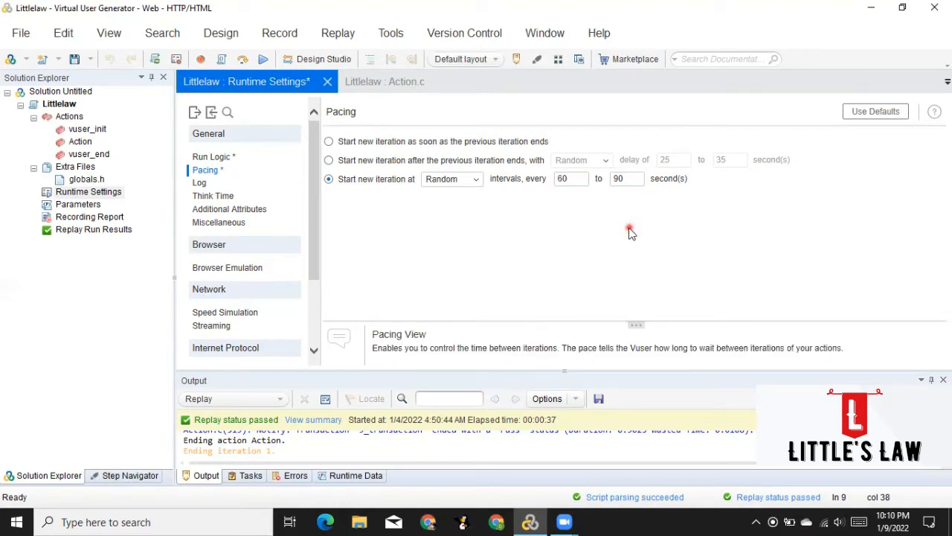
Compare the two timed pacing options, ending on the random 25 to 35 second delay after the previous iteration ends.
left_click(470, 160)
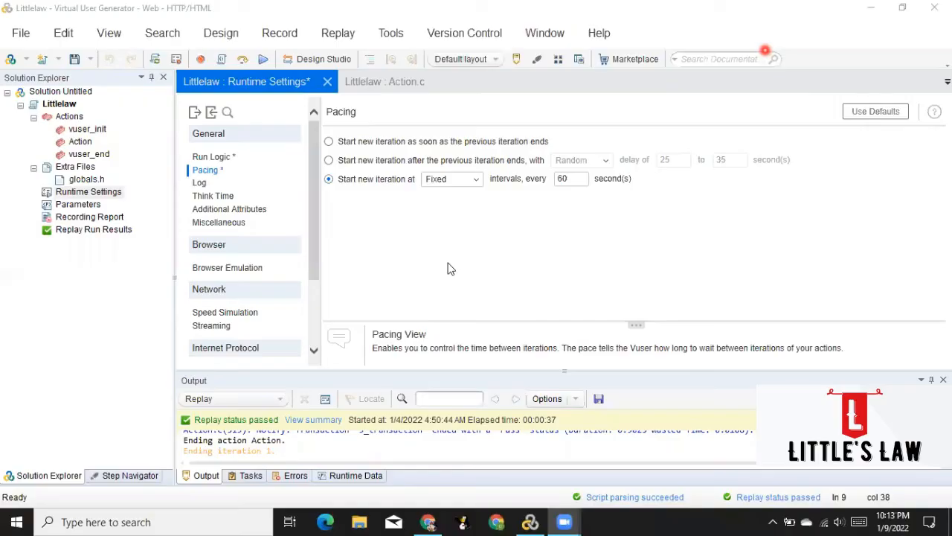
left_click(448, 262)
left_click(374, 161)
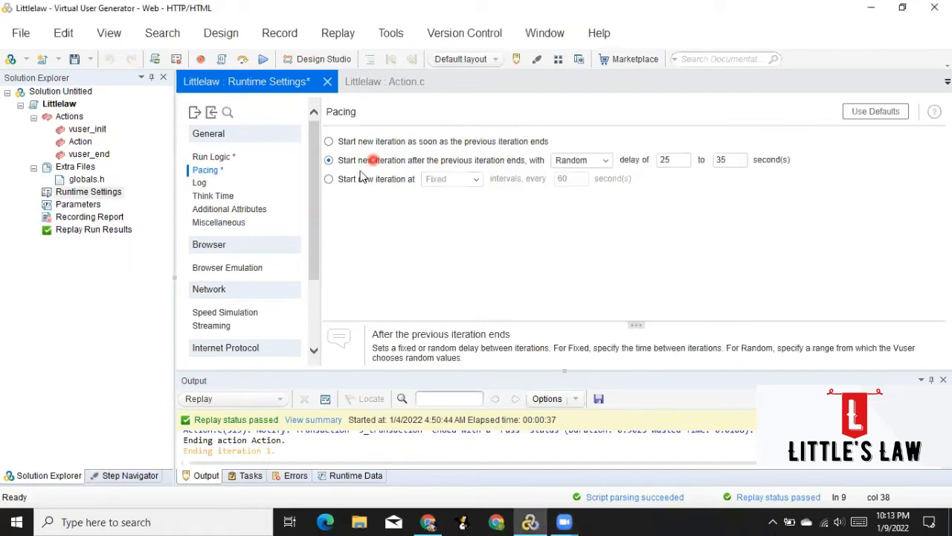
left_click(361, 180)
left_click(377, 163)
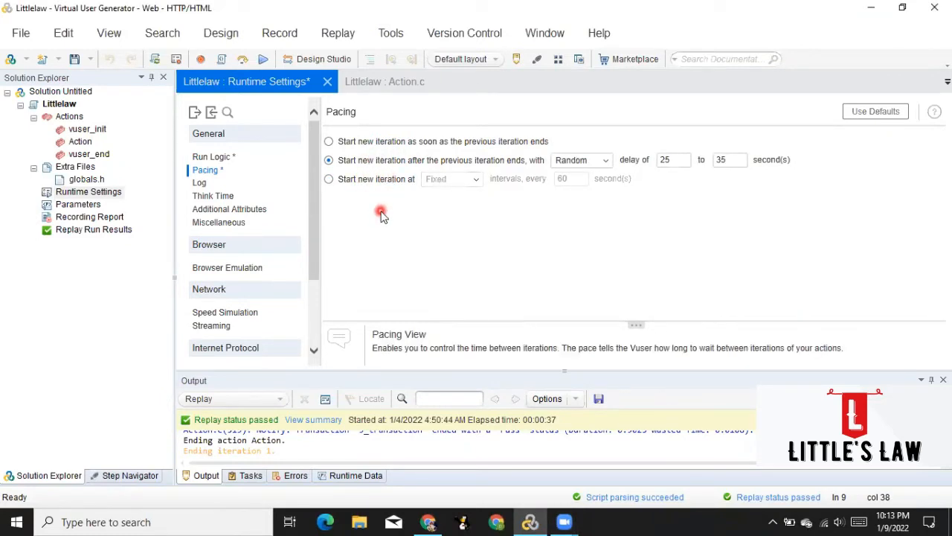
left_click(379, 162)
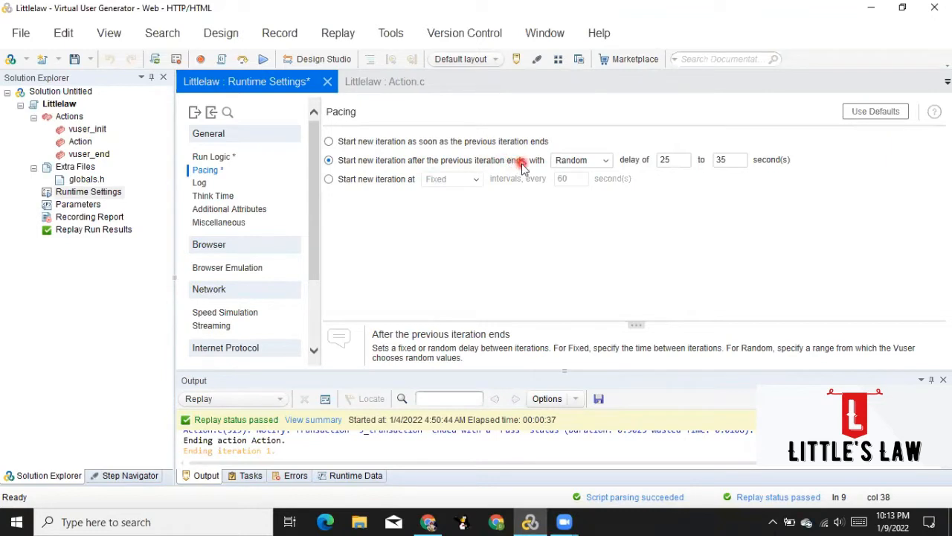
Switch the pacing back to starting new iterations at fixed intervals and examine the 60-second interval value.
left_click(366, 181)
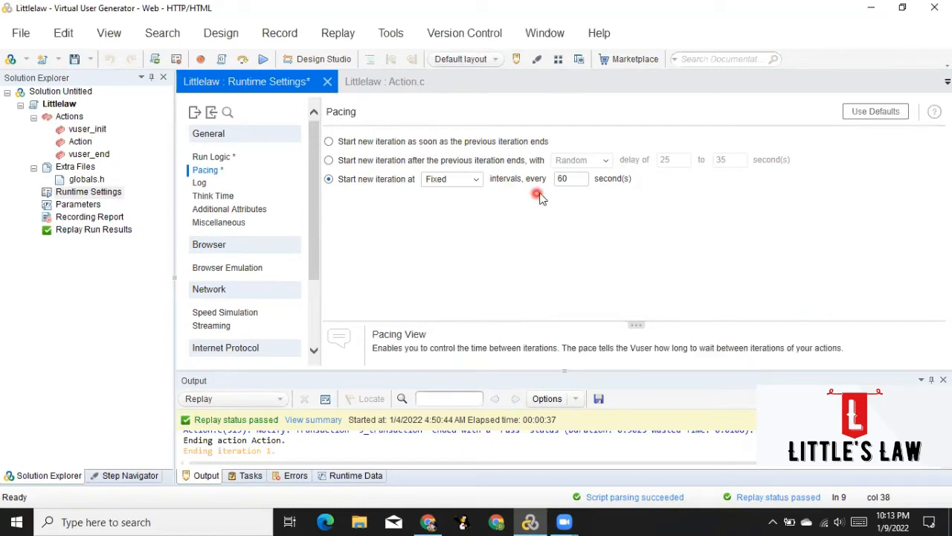
double_click(576, 179)
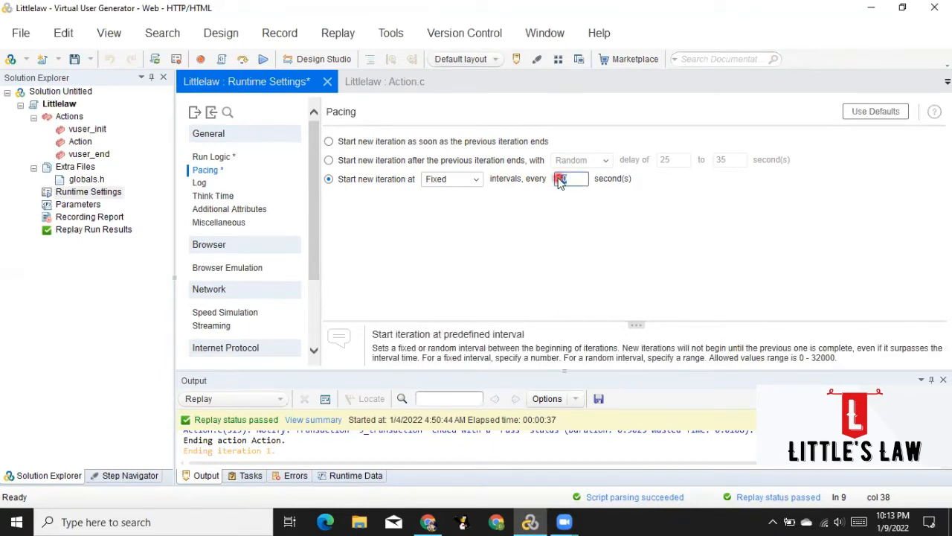
left_click(374, 196)
double_click(577, 180)
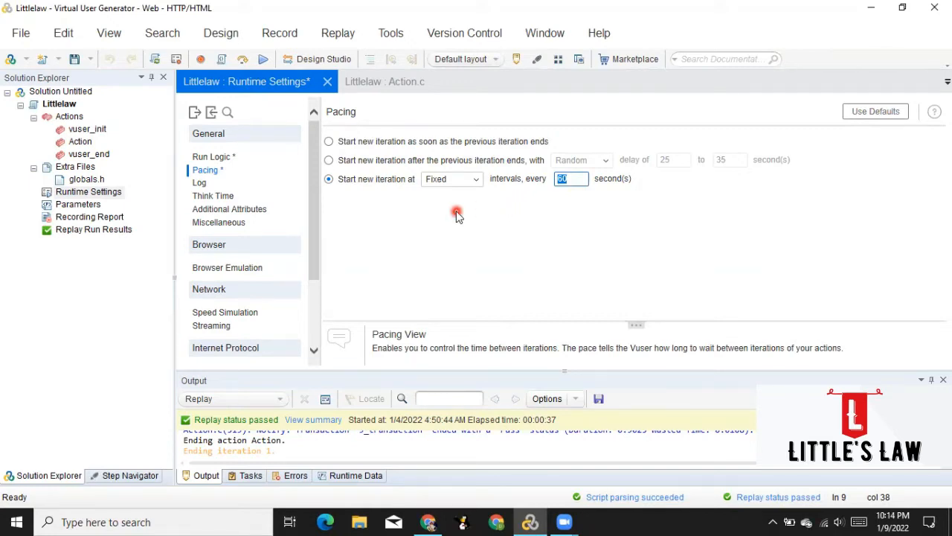
Compare the after-previous-iteration delay with the interval option again, ending on fixed intervals every 60 seconds.
left_click(377, 162)
left_click(368, 180)
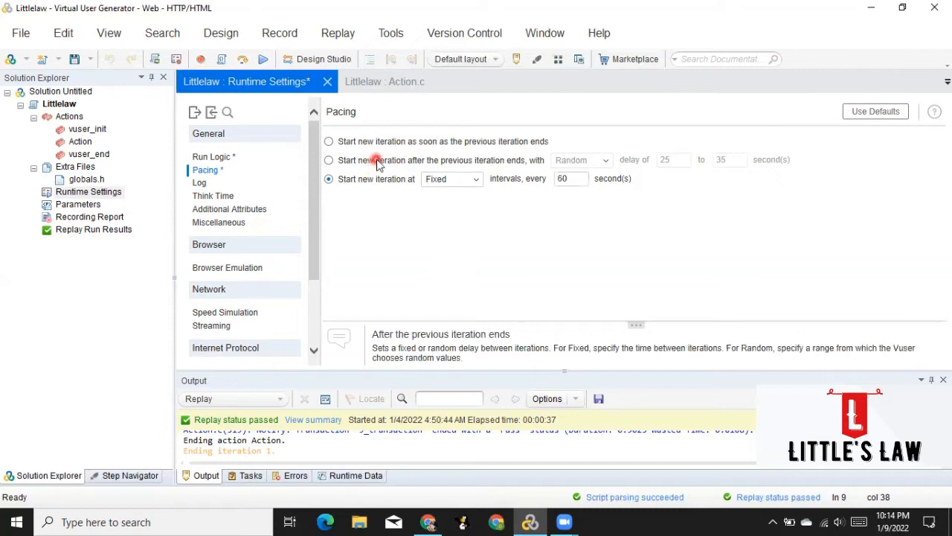
left_click(377, 162)
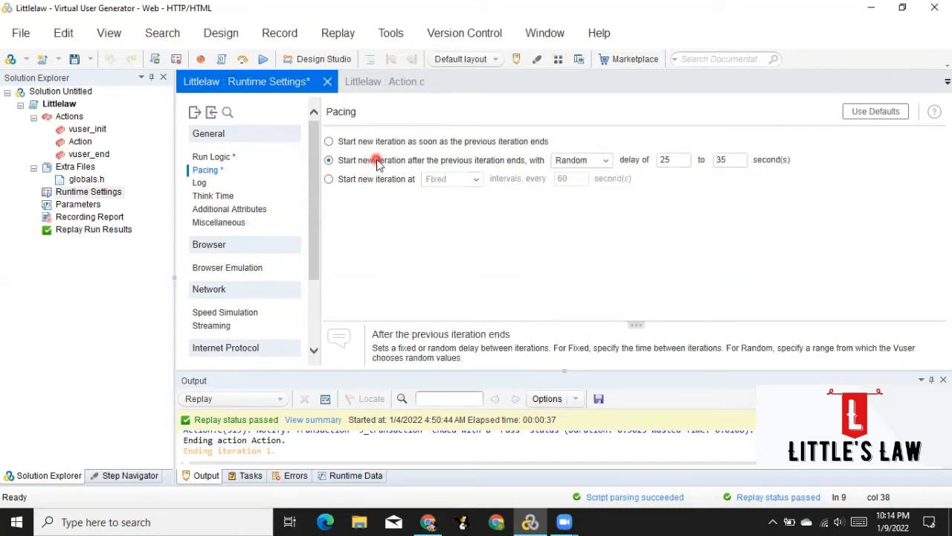
left_click(371, 182)
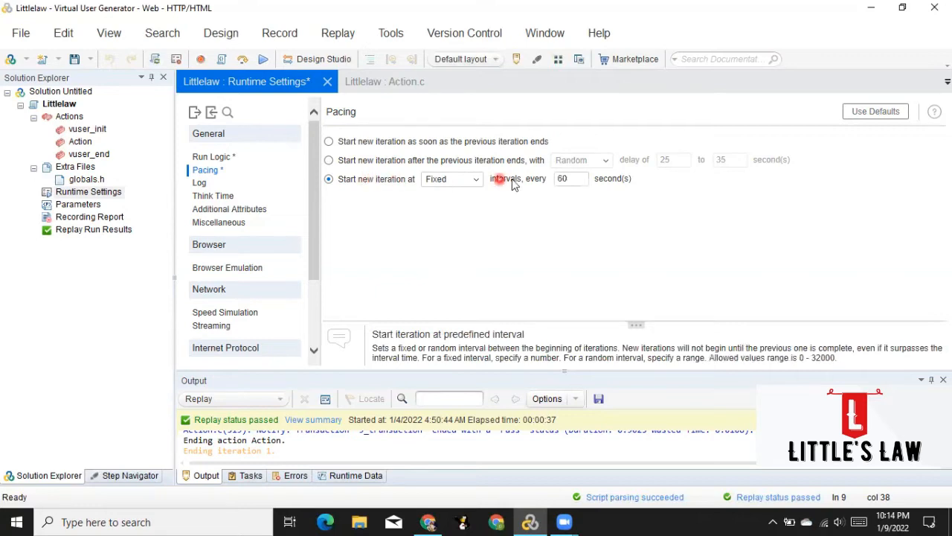
left_click(573, 179)
left_click(549, 211)
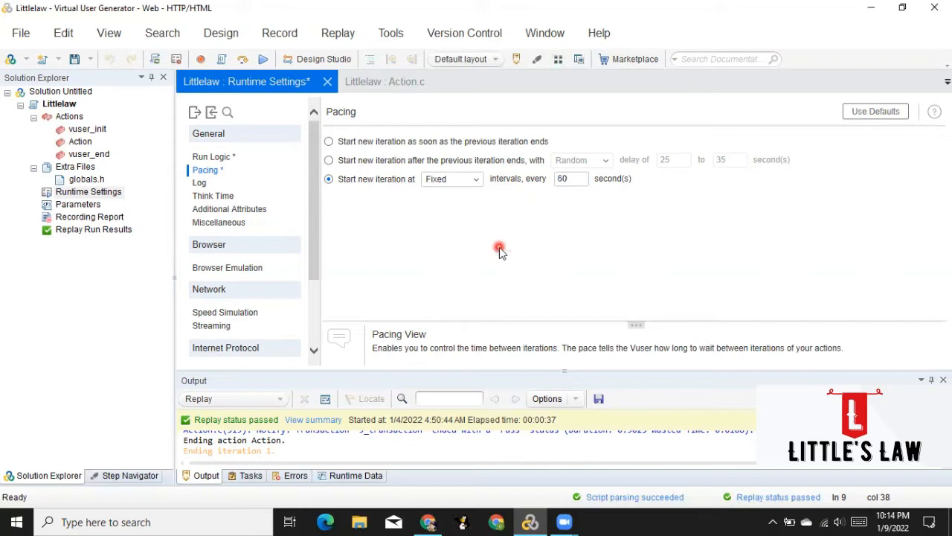
left_click(372, 186)
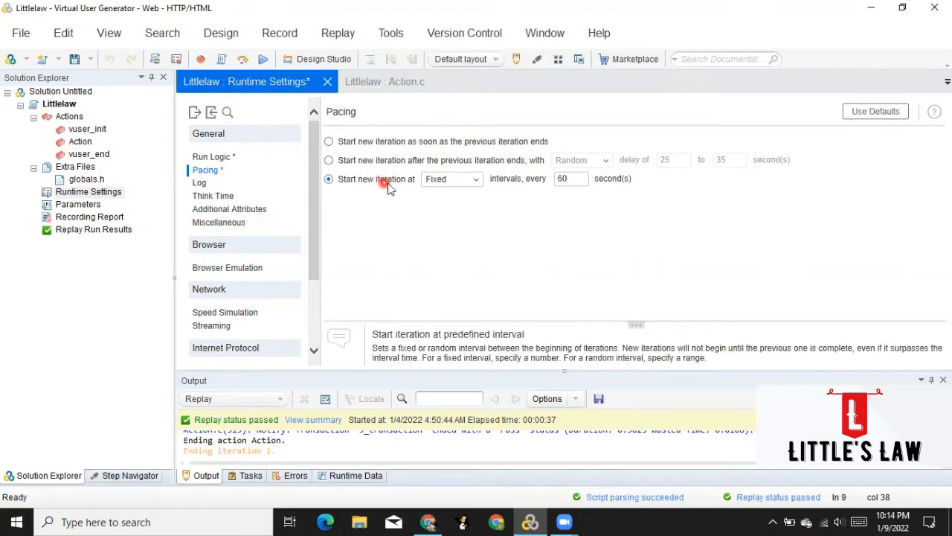
left_click(576, 178)
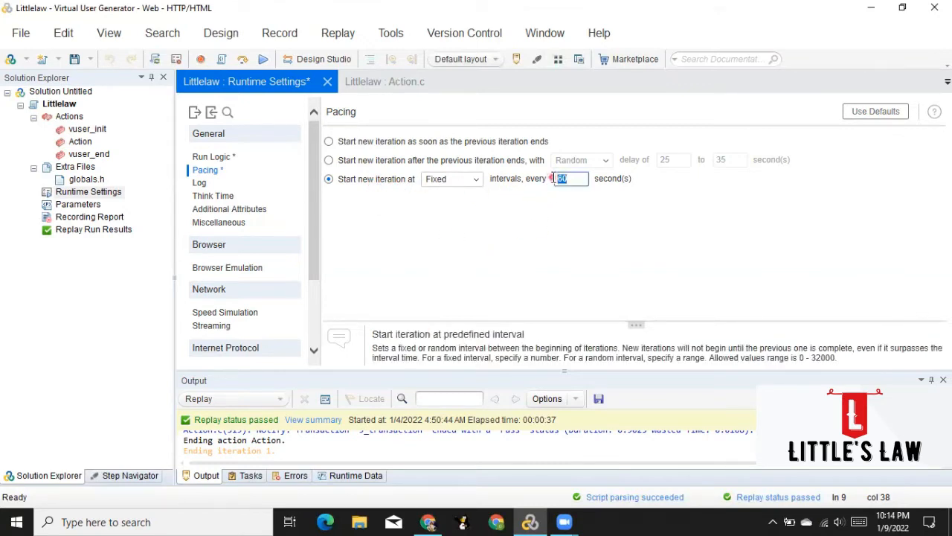
left_click(449, 203)
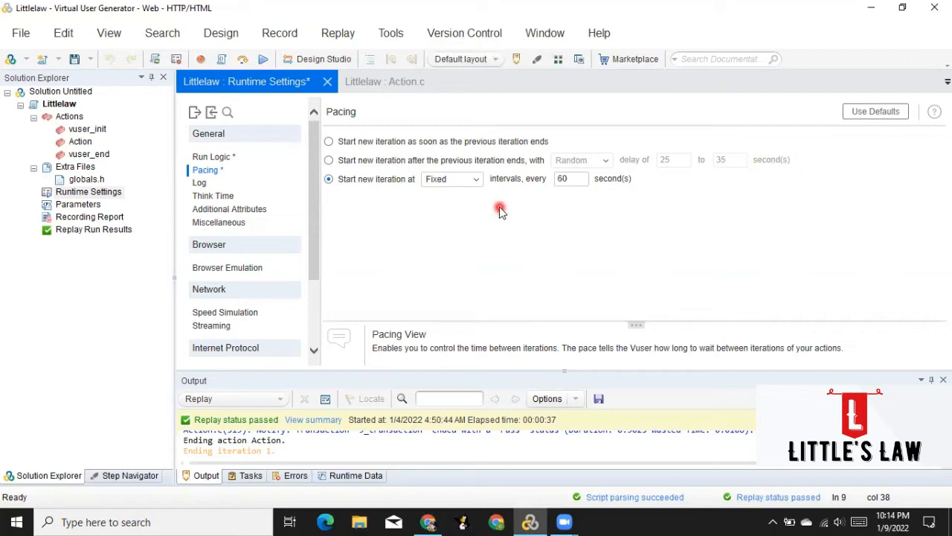
Have each new iteration start after the previous one ends, with a fixed delay of 30 seconds.
left_click(380, 165)
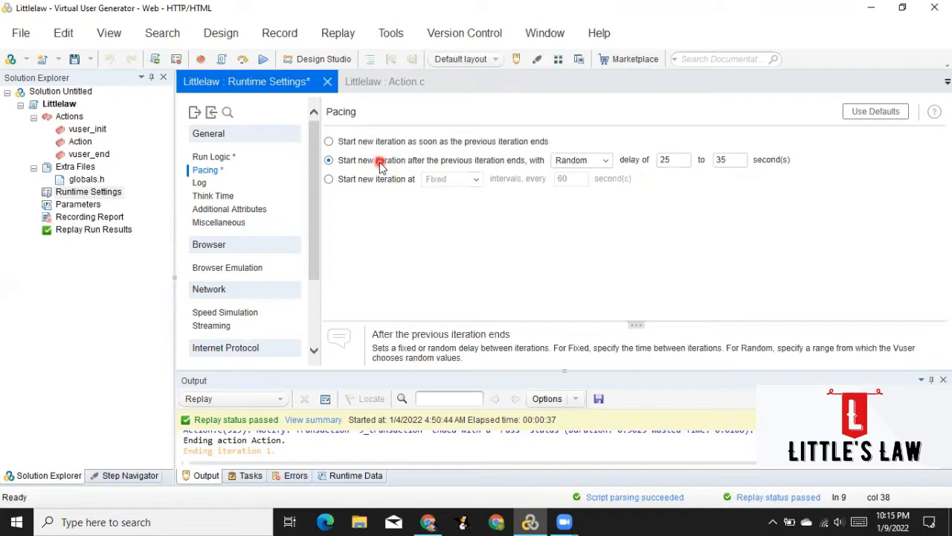
left_click(599, 160)
left_click(581, 177)
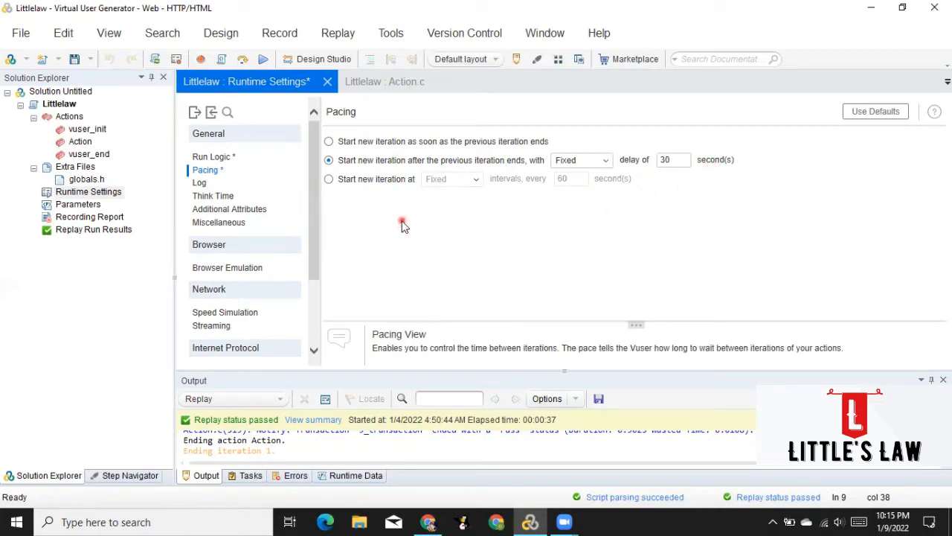
In the Log settings, choose the extended log with parameter substitution, data returned by server, advanced trace and timestamps for message functions.
left_click(199, 184)
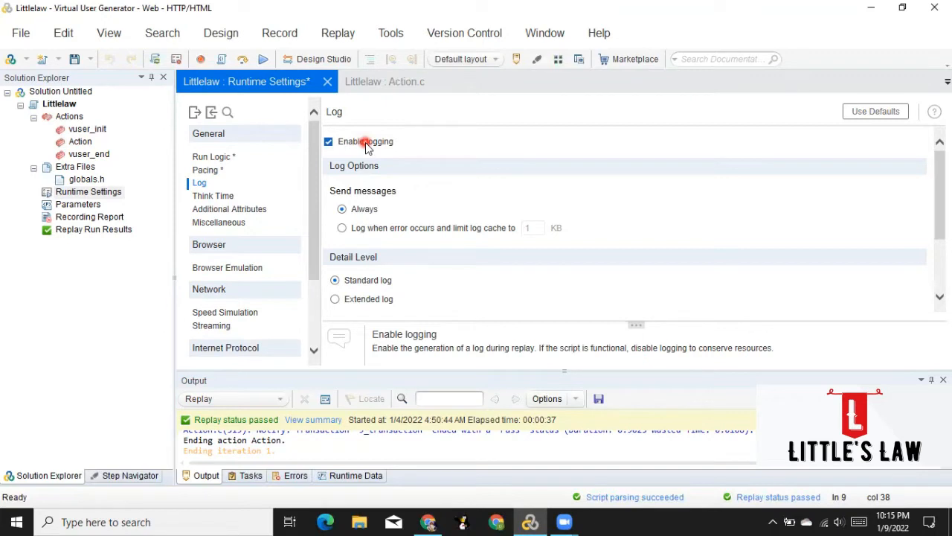
scroll(454, 277, "down", 3)
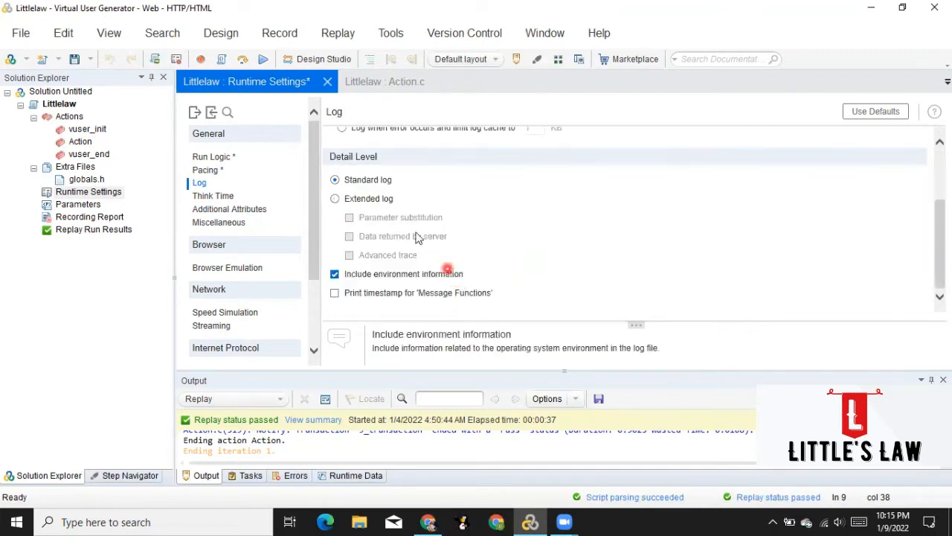
left_click(369, 200)
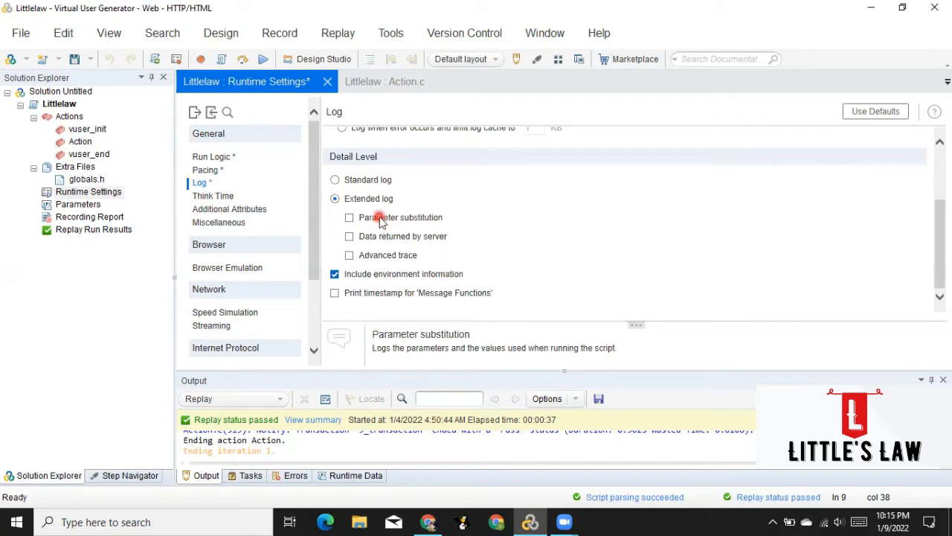
left_click(379, 221)
left_click(379, 238)
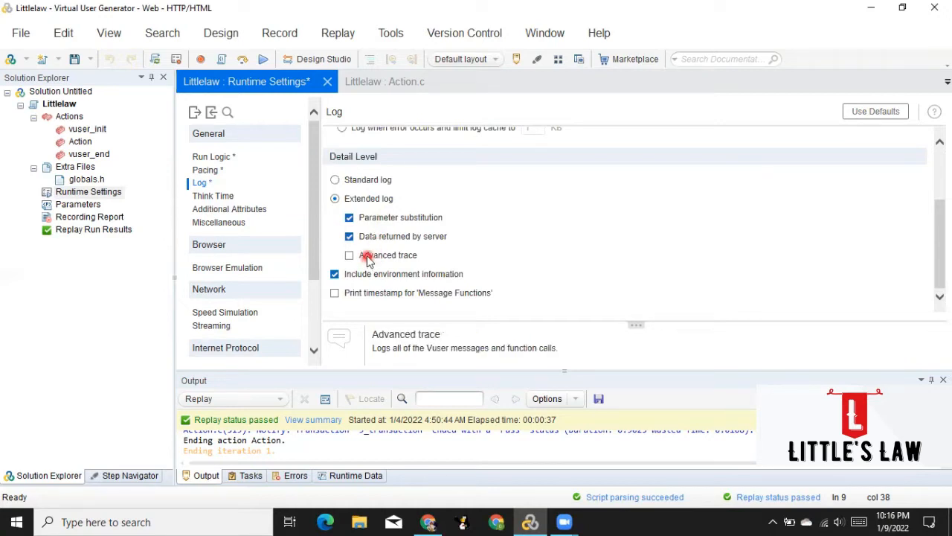
left_click(368, 259)
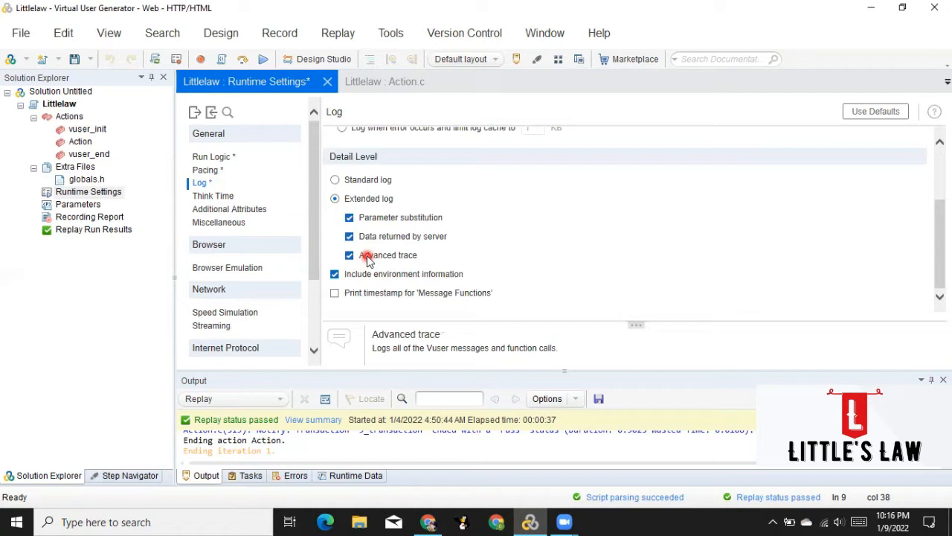
left_click(370, 293)
scroll(413, 255, "up", 3)
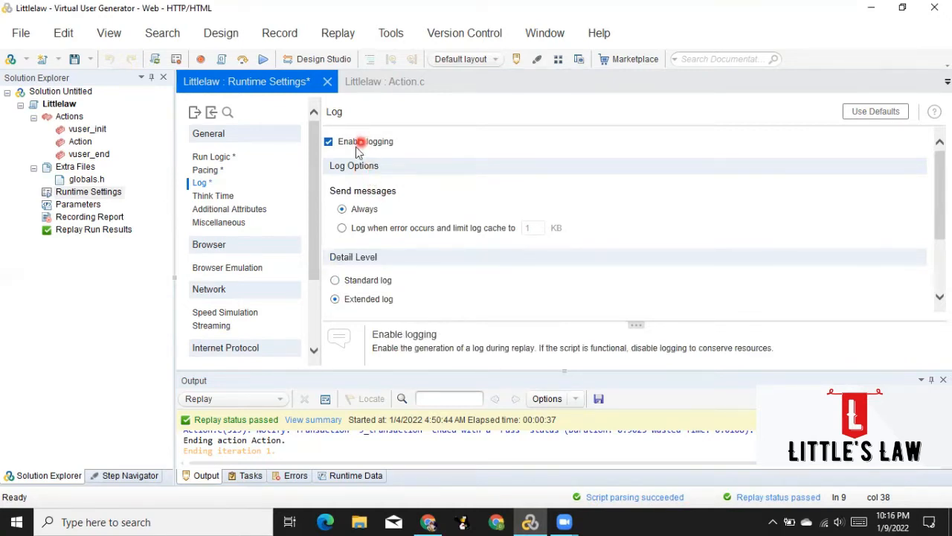
Save the script's runtime settings after viewing Think Time, and replay the script from its Action.
left_click(216, 197)
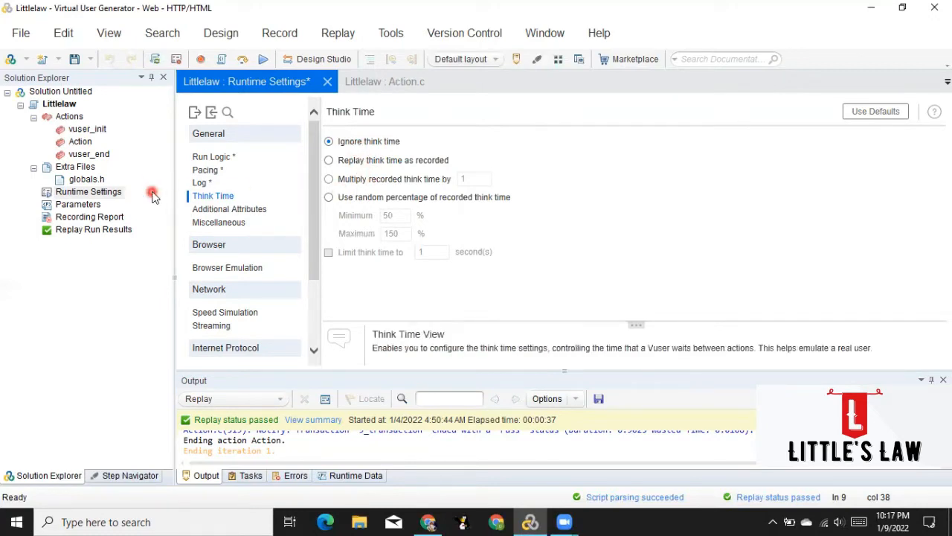
left_click(75, 59)
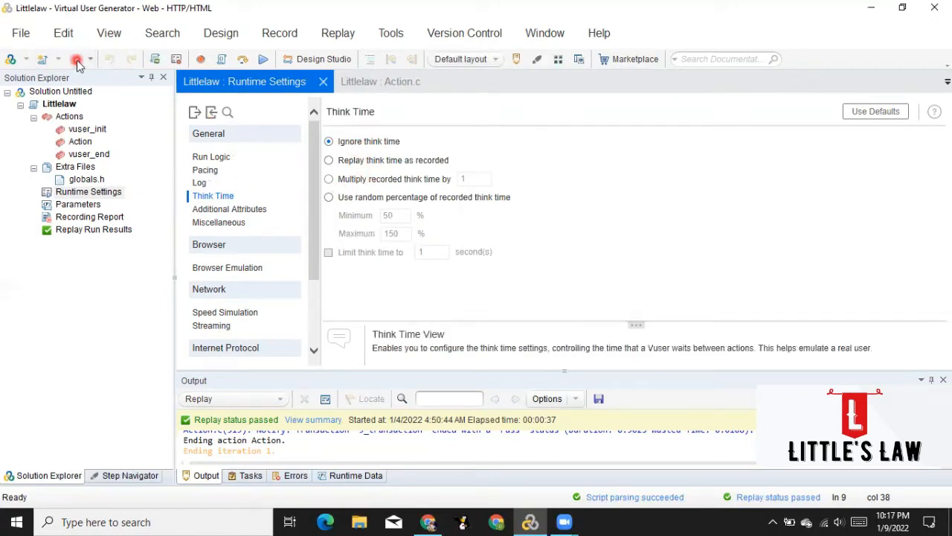
double_click(82, 142)
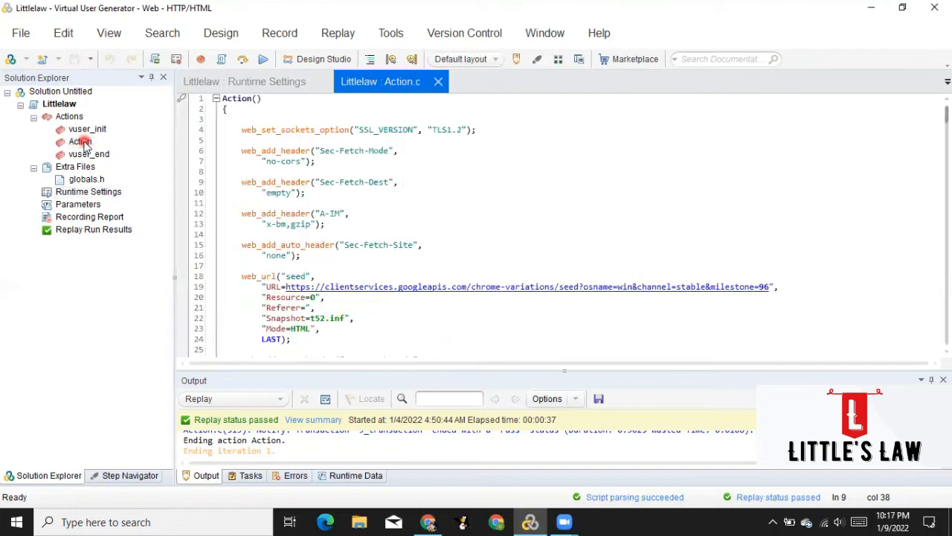
left_click(263, 60)
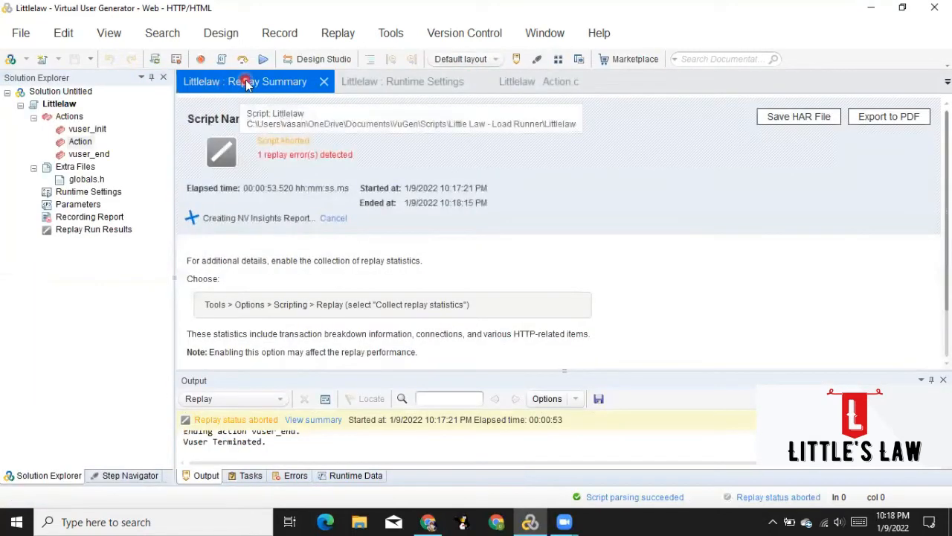
Reopen the runtime settings and review the Run Logic iterations and the Think Time options.
double_click(87, 193)
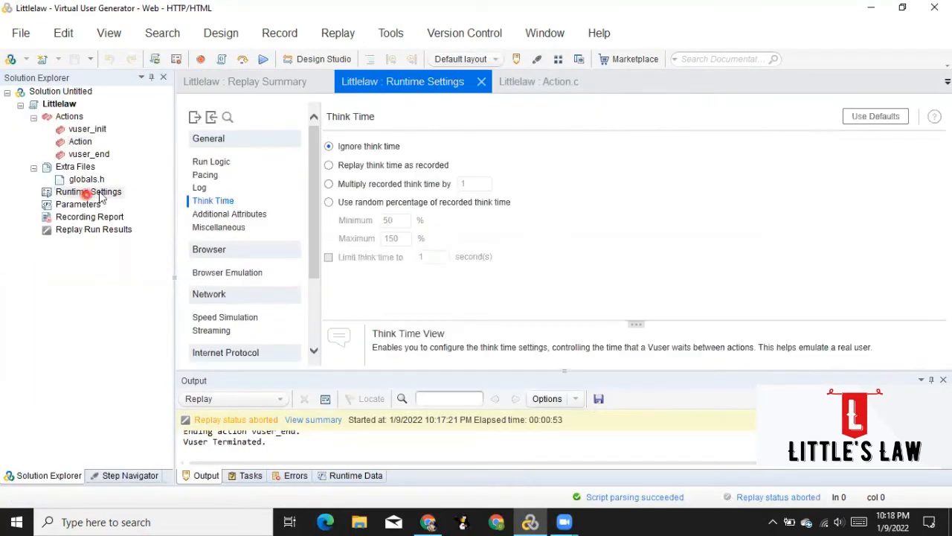
left_click(213, 165)
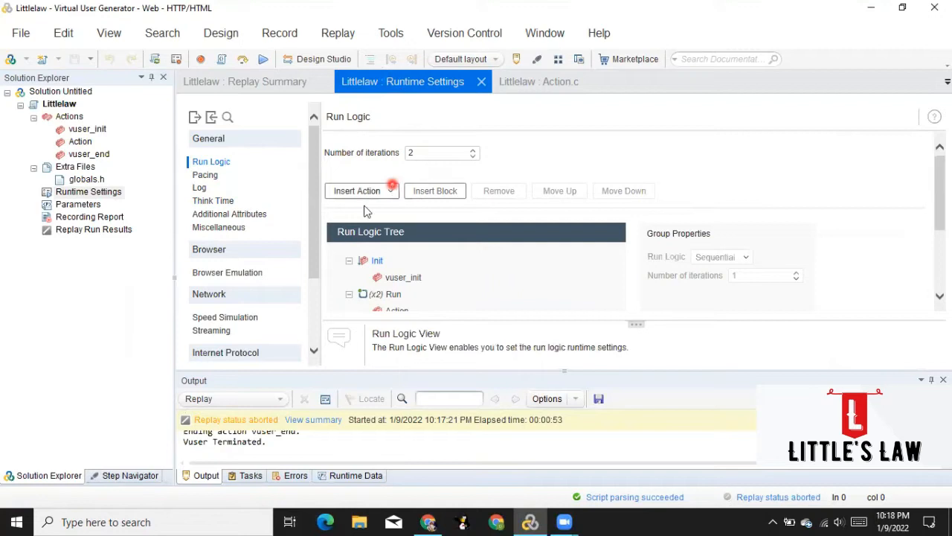
left_click(213, 201)
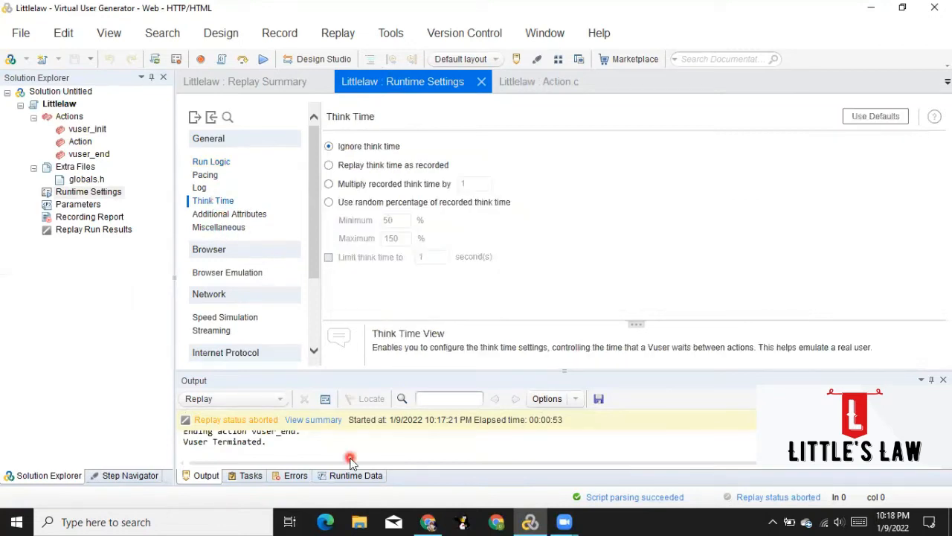
Show the Littlelaw replay summary and enlarge the Output pane to give the replay log more room.
double_click(74, 143)
left_click(230, 81)
left_click(326, 419)
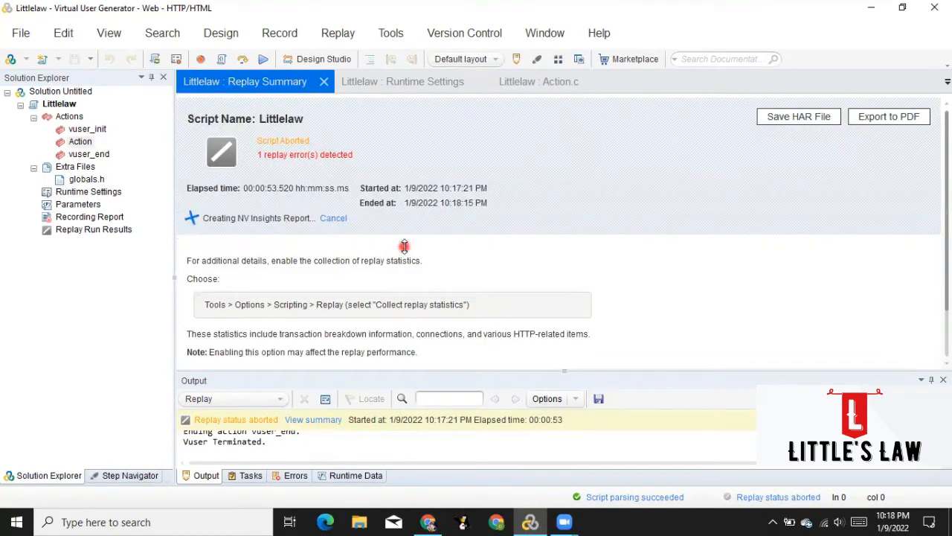
left_click_drag(404, 371, 404, 246)
Examine the replay log of the Littlelaw run, from its closing messages back through the earlier Action entries.
left_click(342, 420)
scroll(342, 415, "up", 15)
scroll(341, 415, "up", 5)
scroll(341, 415, "up", 10)
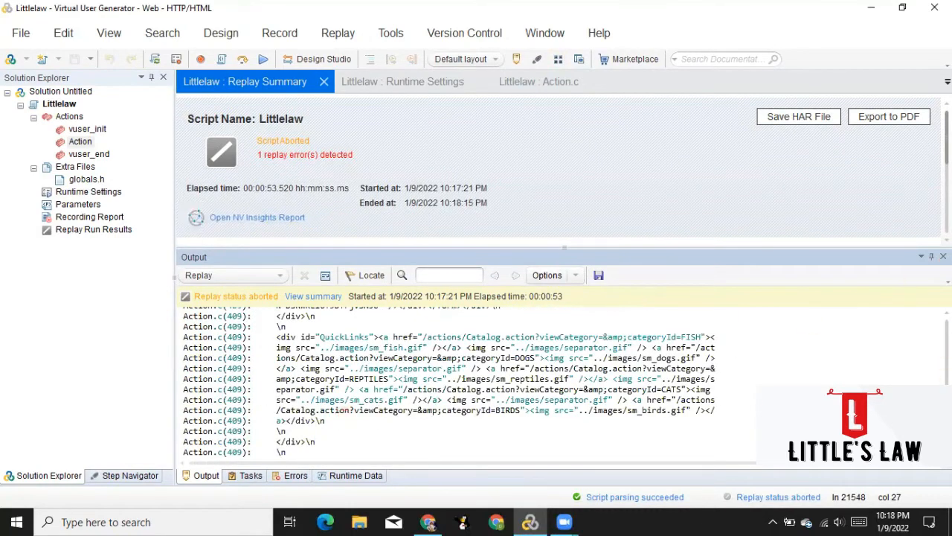
scroll(521, 379, "down", 20)
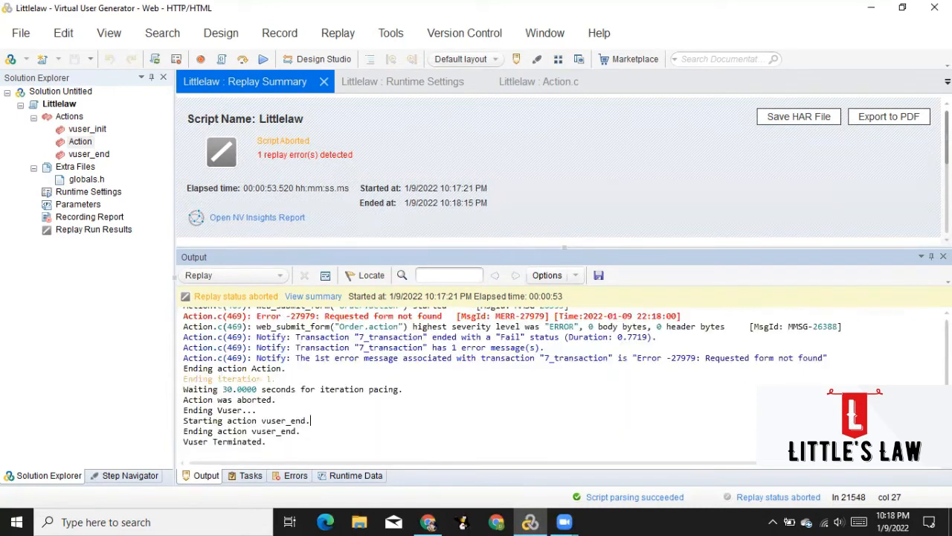
scroll(310, 420, "up", 15)
scroll(448, 432, "up", 10)
left_click(395, 358)
scroll(395, 358, "down", 5)
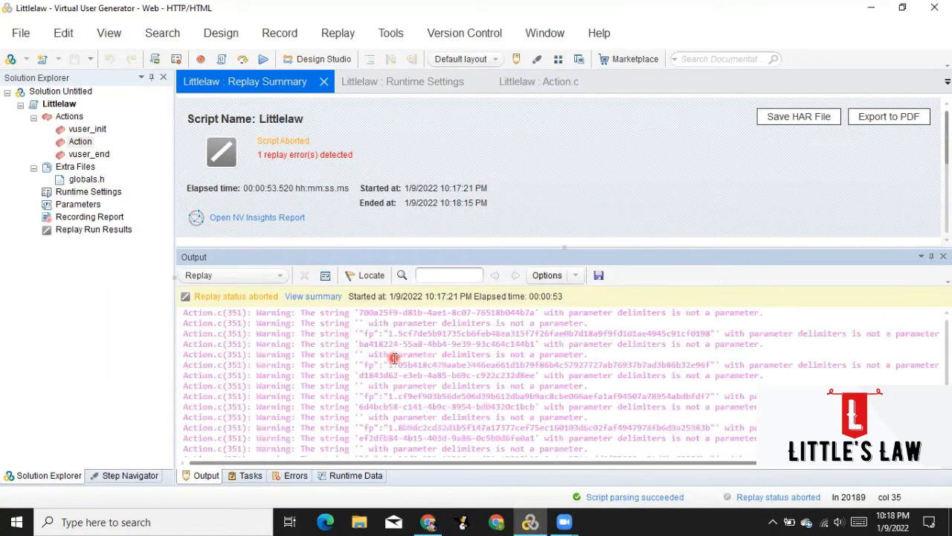
scroll(394, 358, "down", 10)
scroll(394, 358, "down", 10)
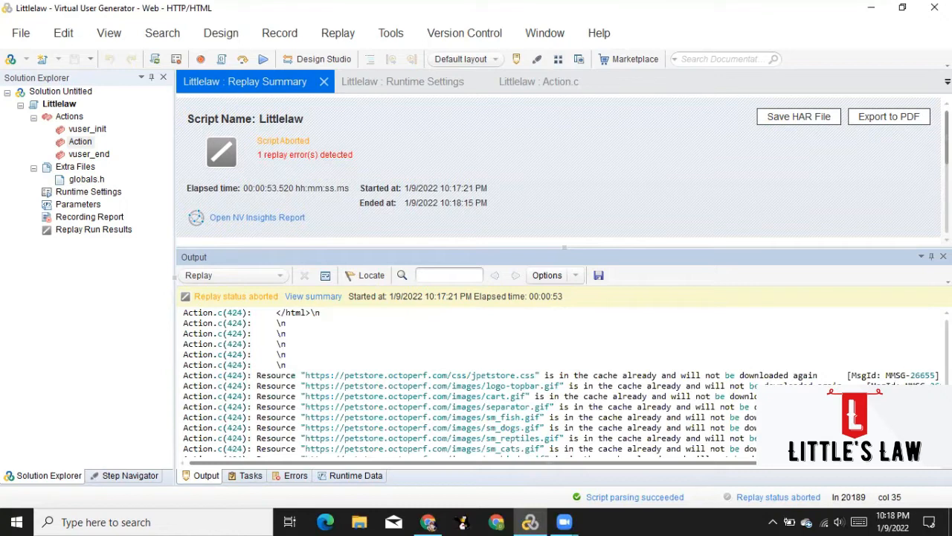
scroll(468, 379, "down", 10)
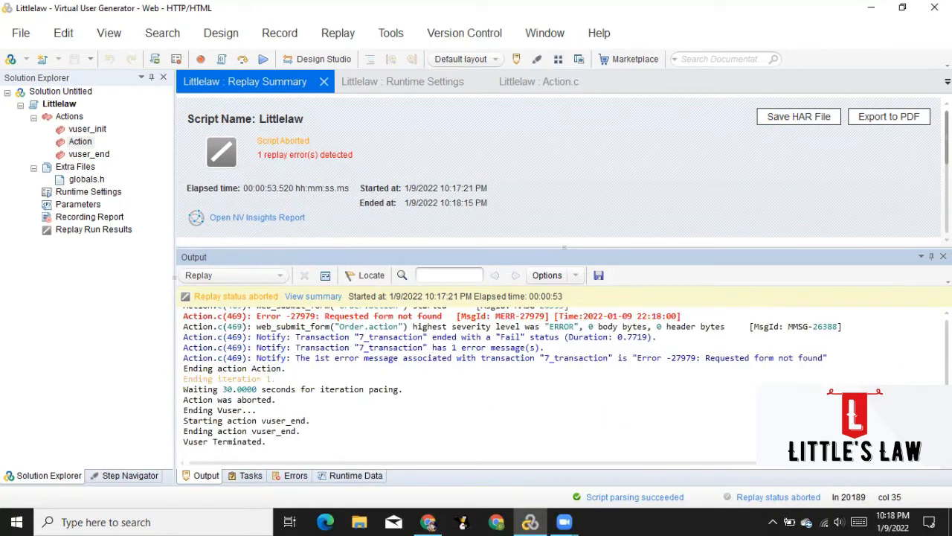
scroll(476, 379, "up", 15)
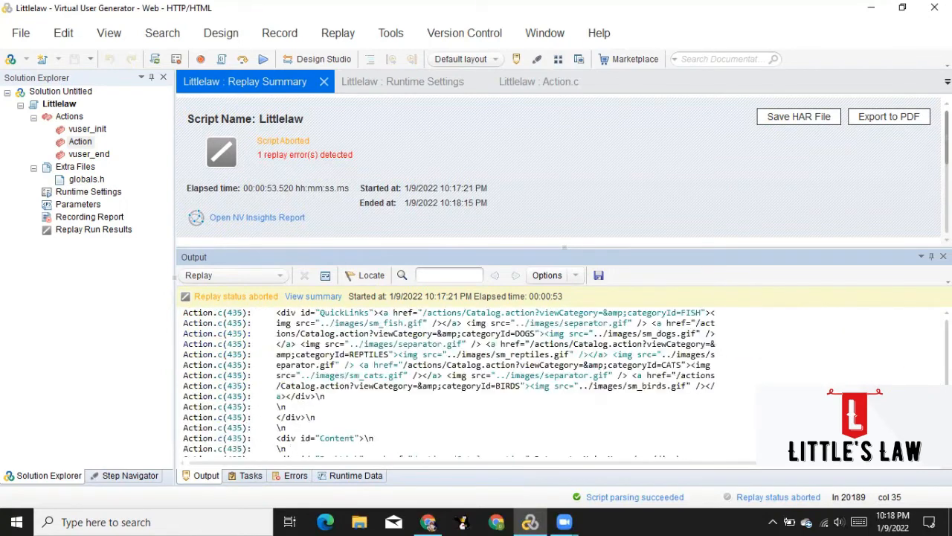
scroll(328, 364, "up", 10)
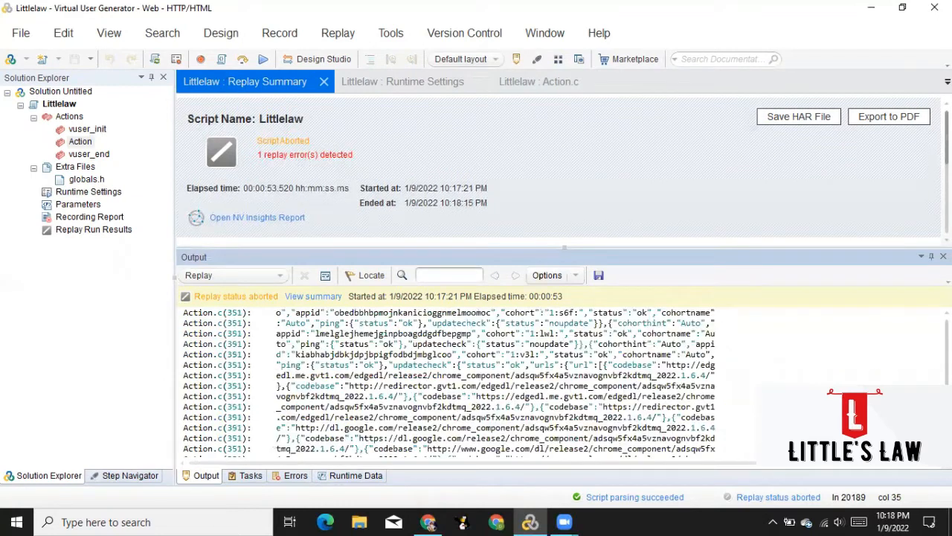
Search the replay log for "think time" and for the shorter term "think".
left_click(466, 273)
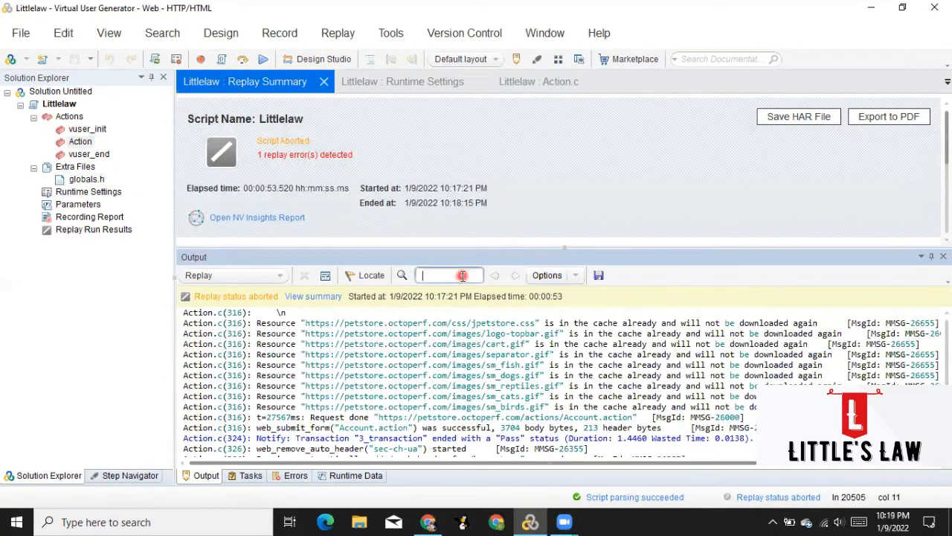
type("Th")
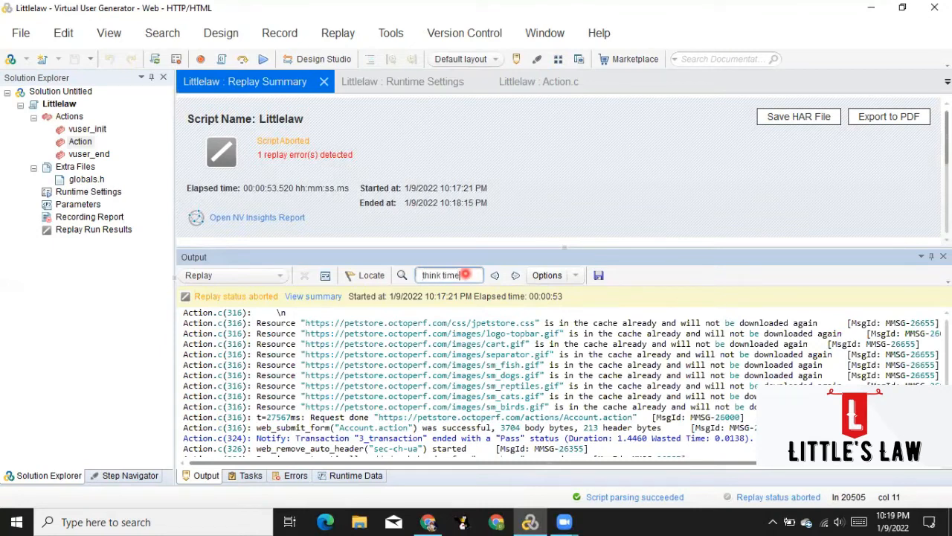
key("Return")
left_click(610, 289)
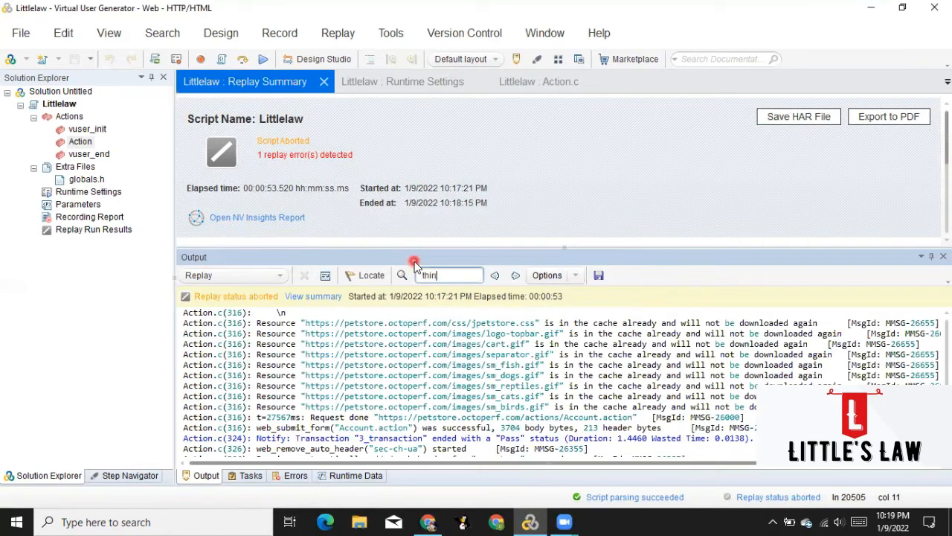
key("Return")
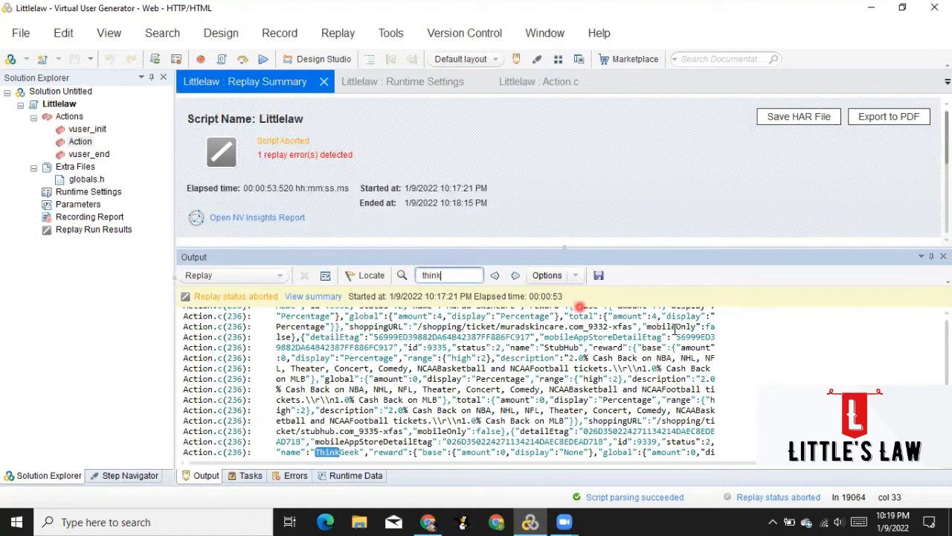
left_click(238, 276)
left_click(266, 273)
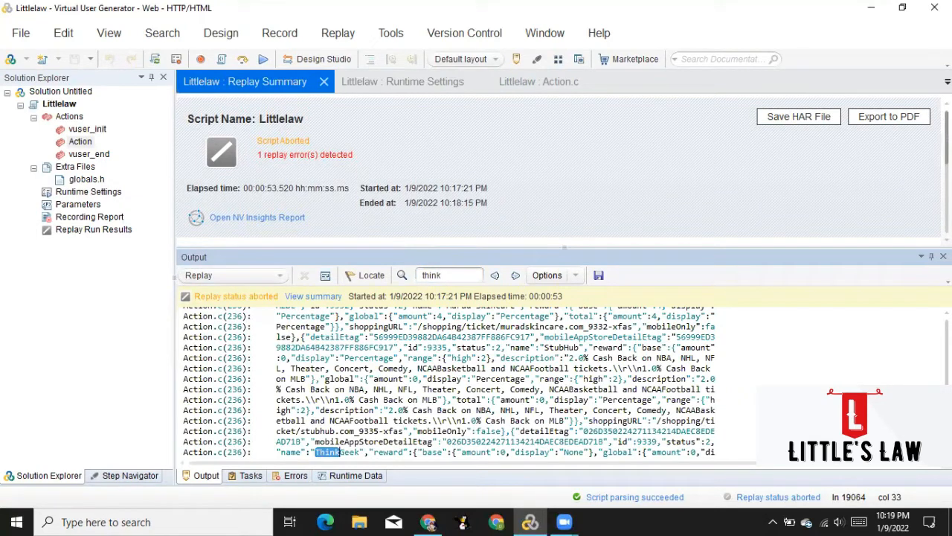
Read through the replay log from its start, checking the Action entries for think time messages.
scroll(446, 379, "up", 20)
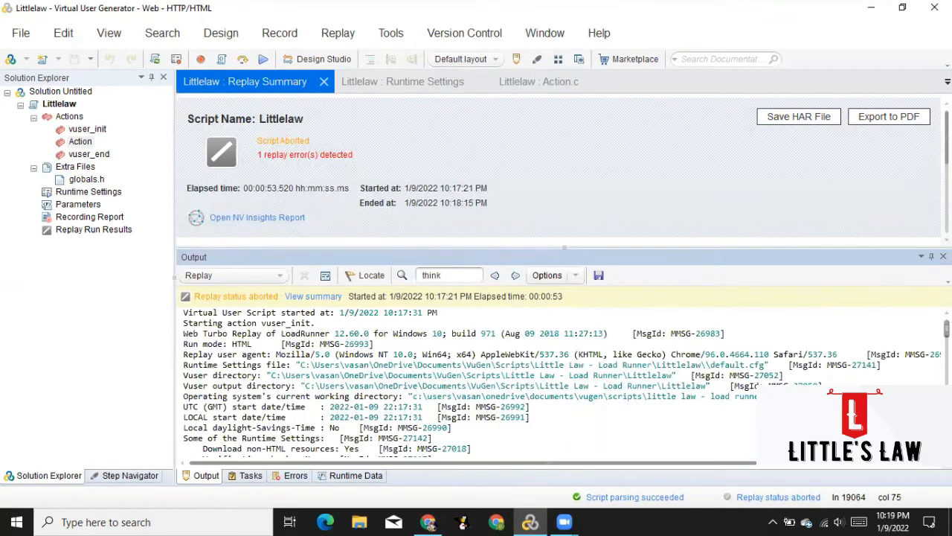
scroll(468, 379, "down", 15)
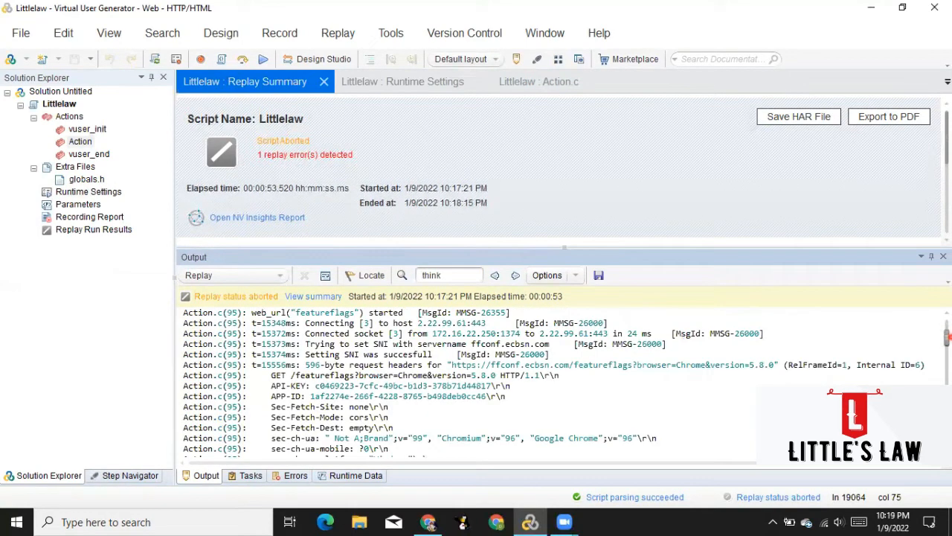
scroll(476, 379, "down", 5)
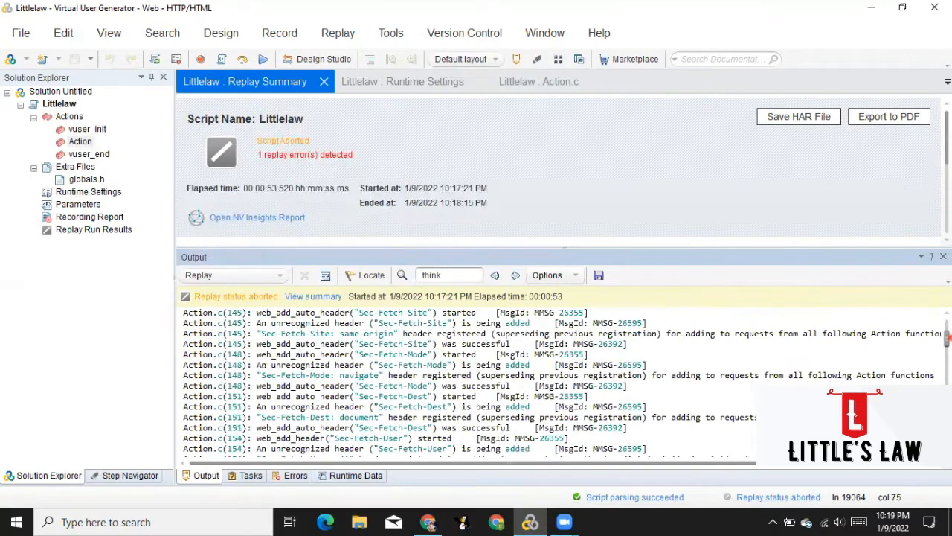
scroll(476, 379, "up", 5)
scroll(476, 380, "down", 15)
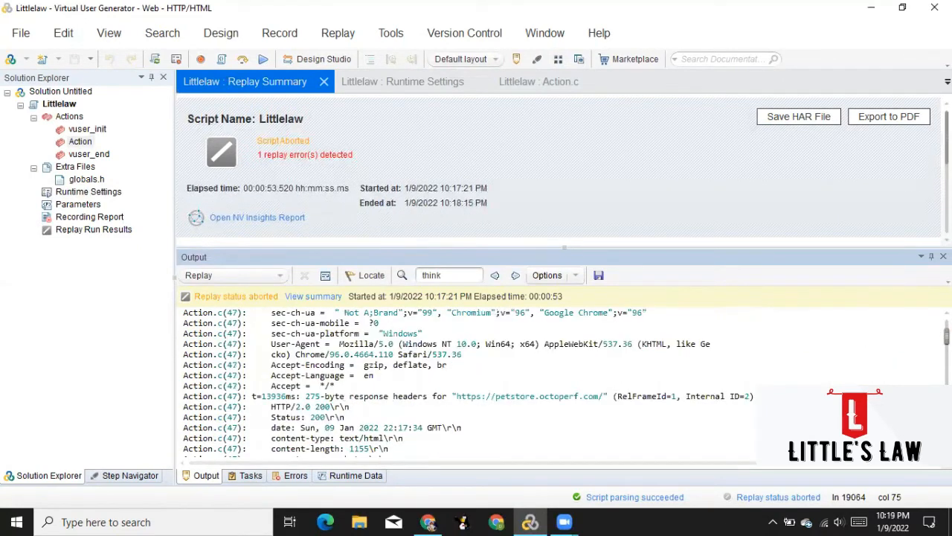
scroll(476, 379, "up", 20)
scroll(476, 379, "down", 20)
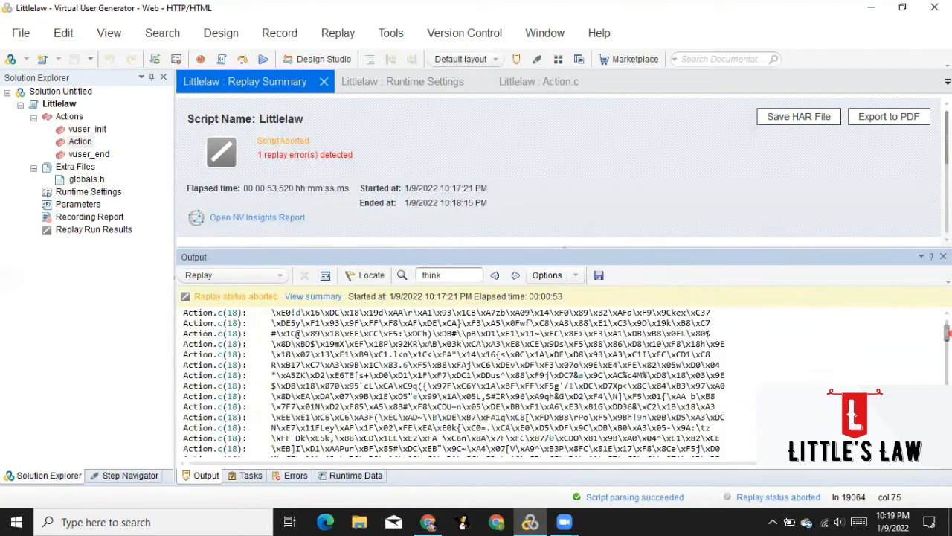
scroll(446, 379, "down", 5)
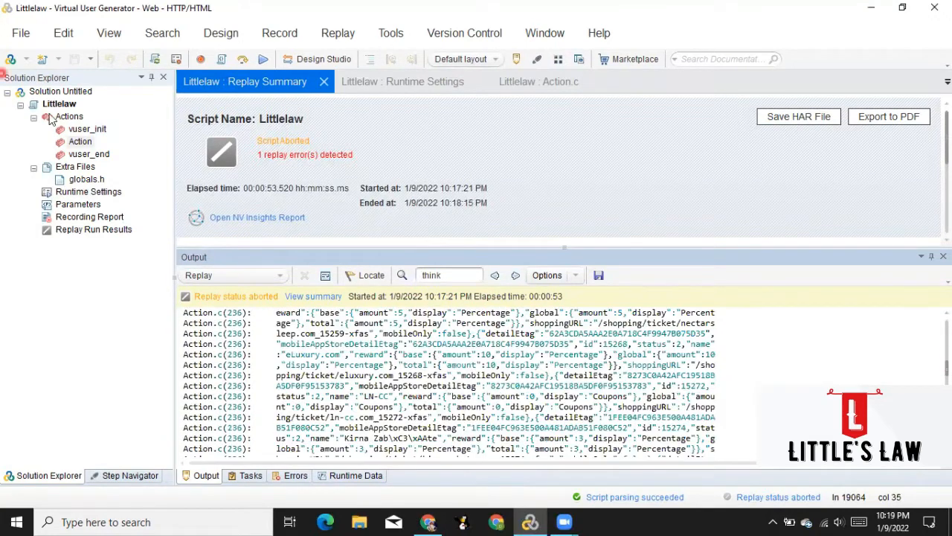
Open the Action script, highlight the lr_think_time call before the Order.action form submission, and check the replay log for it.
double_click(80, 141)
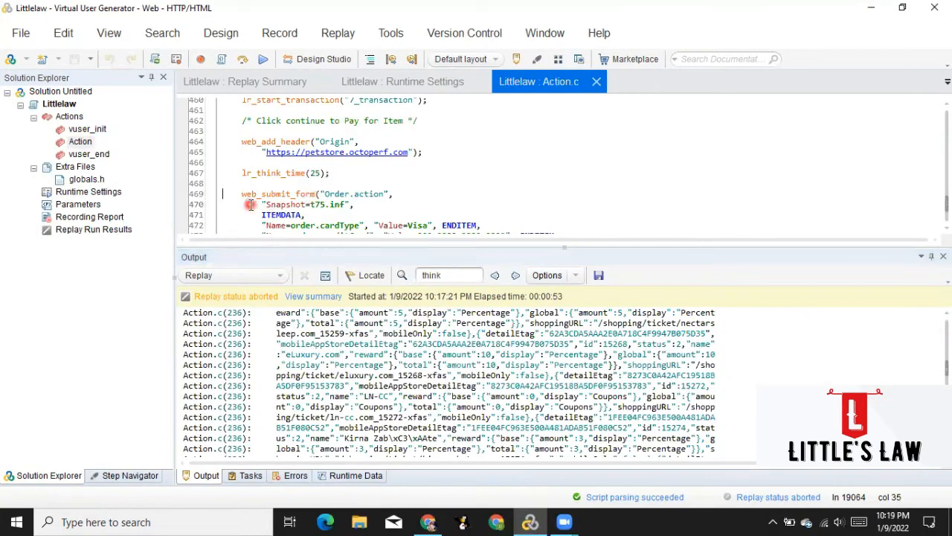
double_click(249, 173)
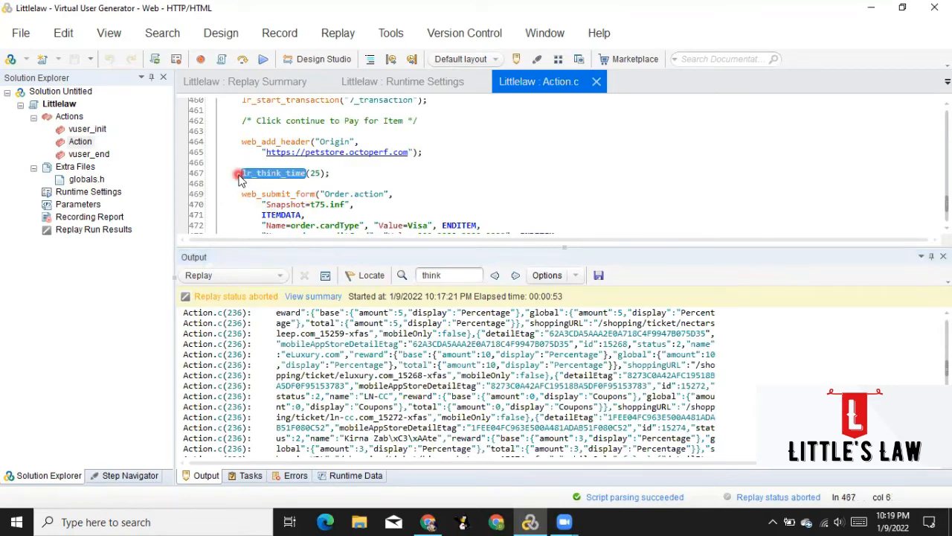
scroll(332, 377, "down", 10)
scroll(333, 377, "down", 15)
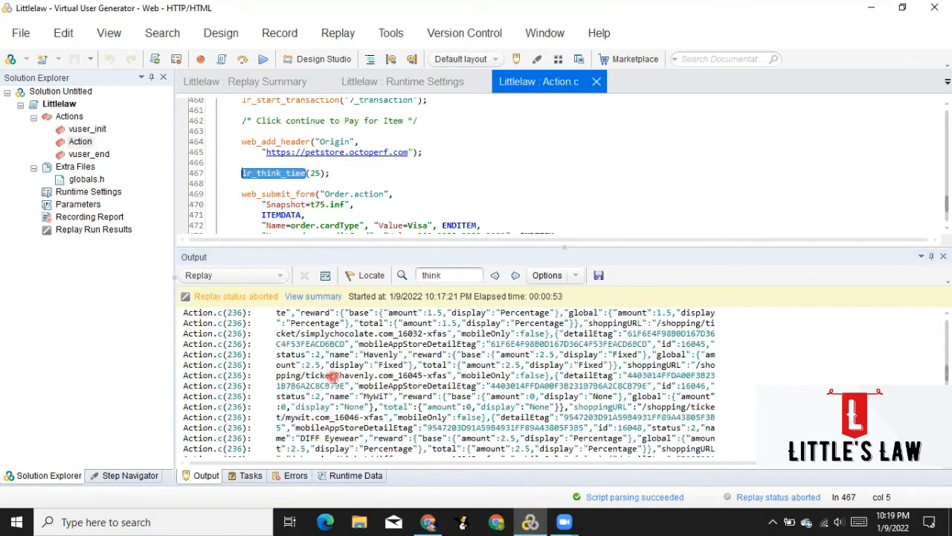
scroll(333, 378, "down", 8)
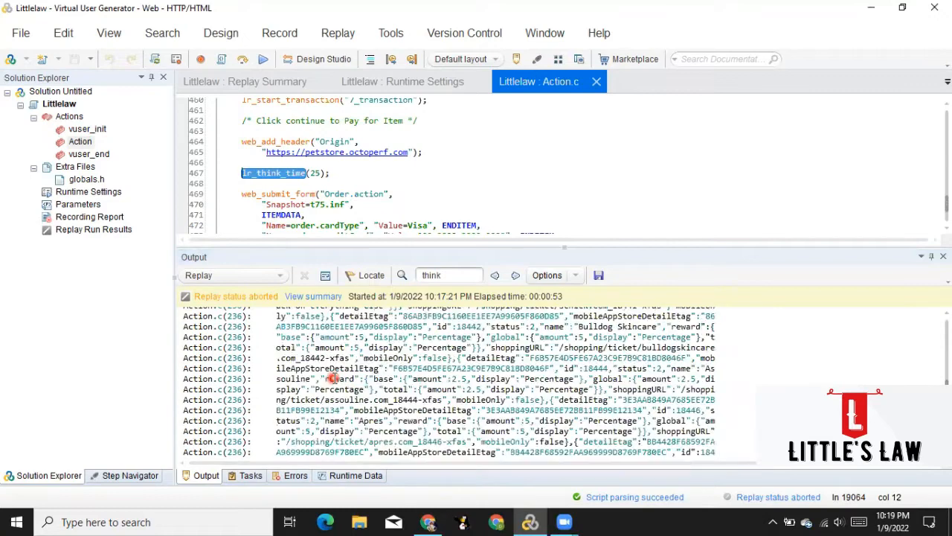
scroll(333, 378, "down", 8)
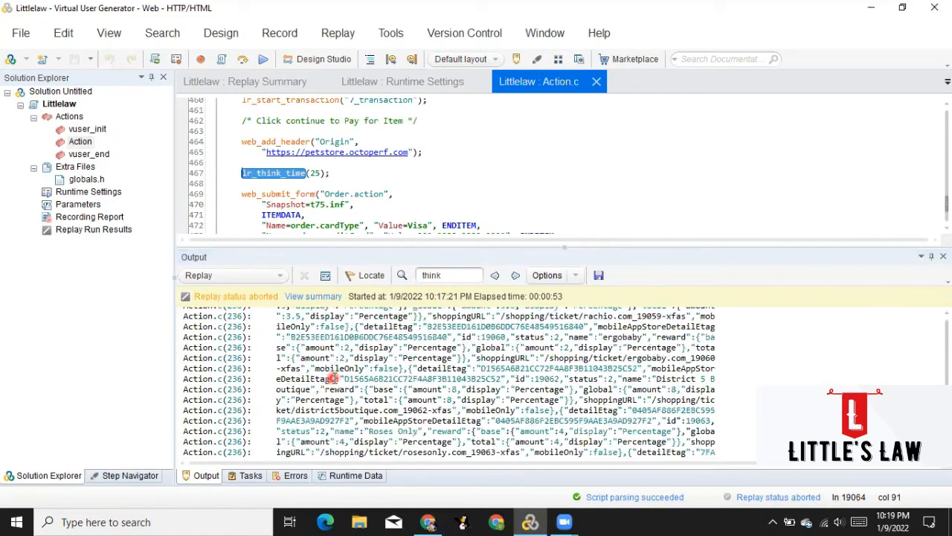
scroll(332, 378, "down", 5)
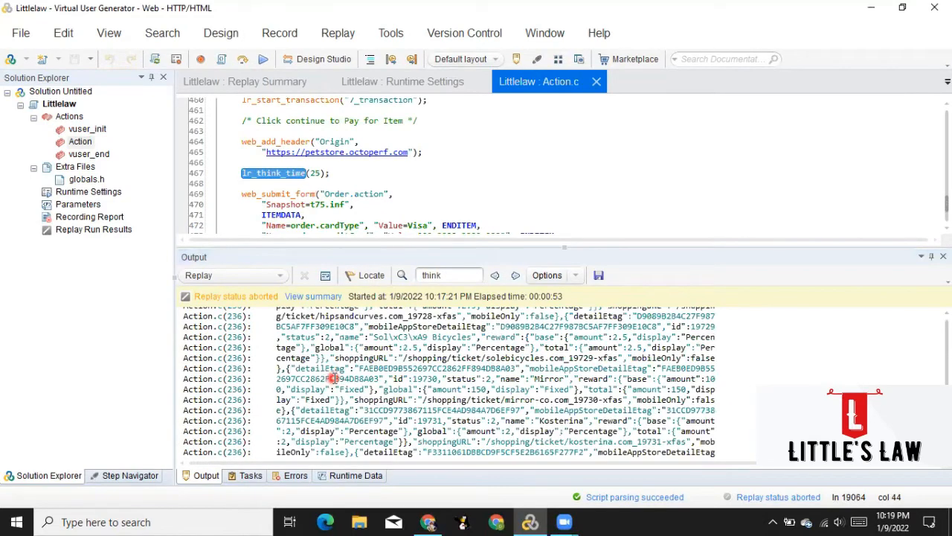
View the log's search options and read the log backwards from its end through the 7_transaction and Proceed to Checkout entries.
left_click(581, 276)
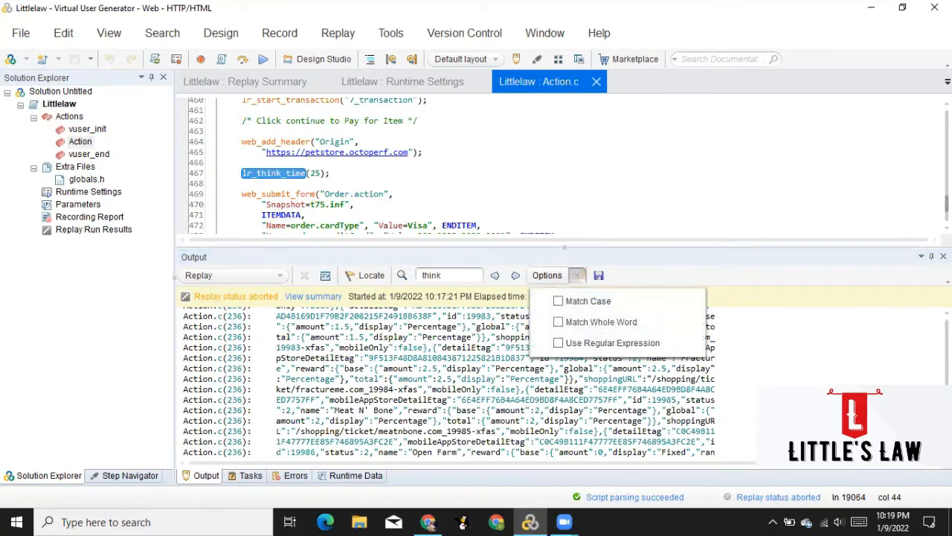
key("Escape")
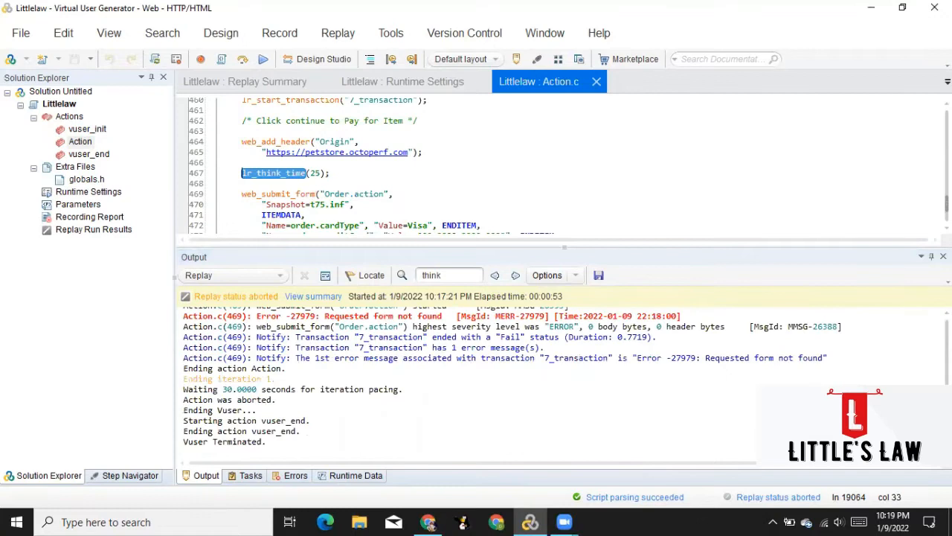
left_click(345, 348)
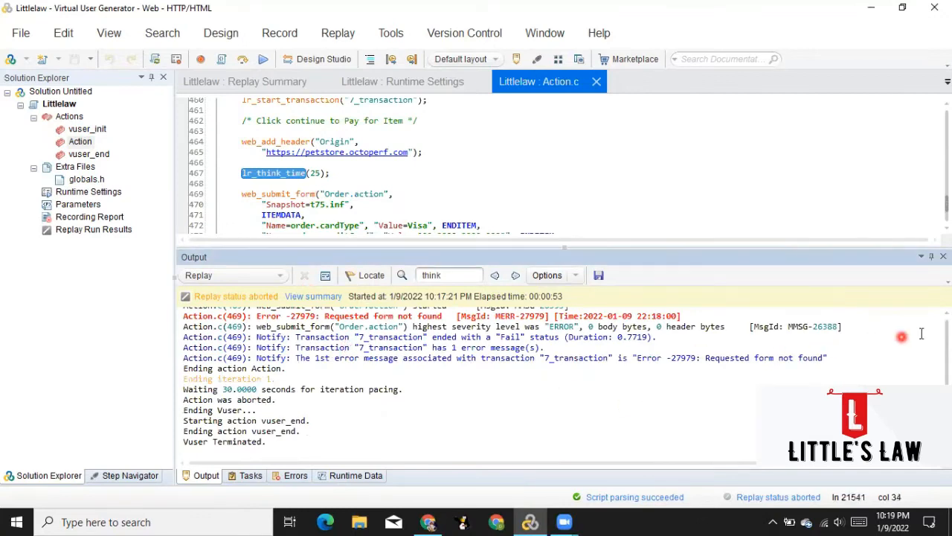
scroll(348, 388, "up", 2)
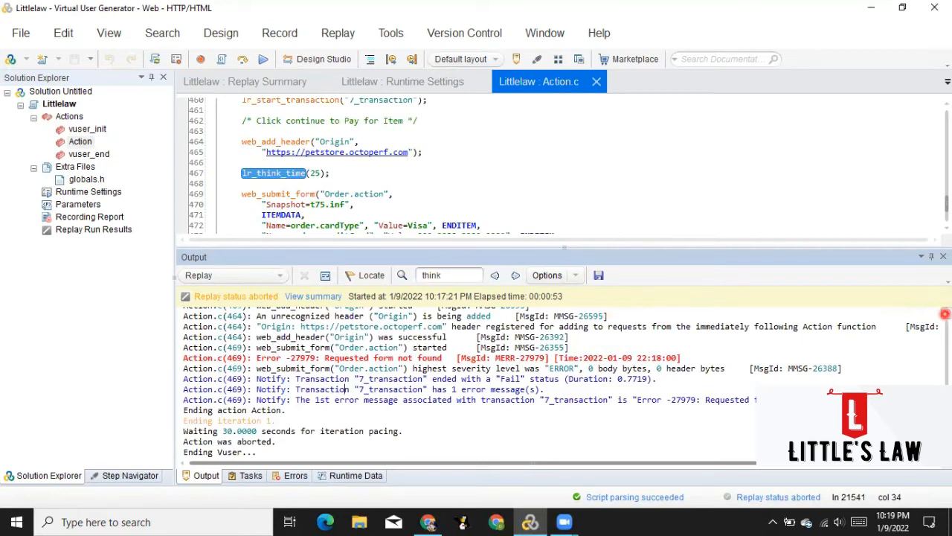
scroll(348, 389, "up", 10)
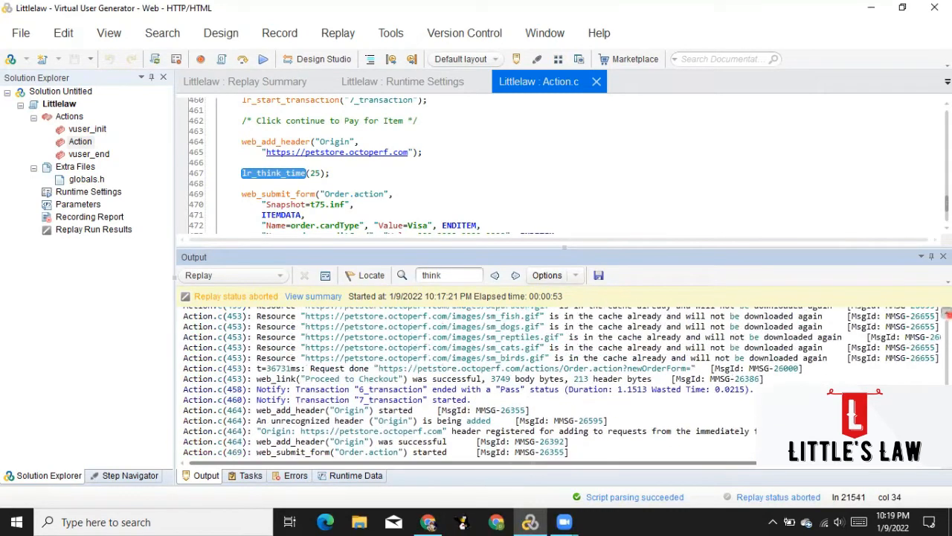
scroll(469, 382, "up", 10)
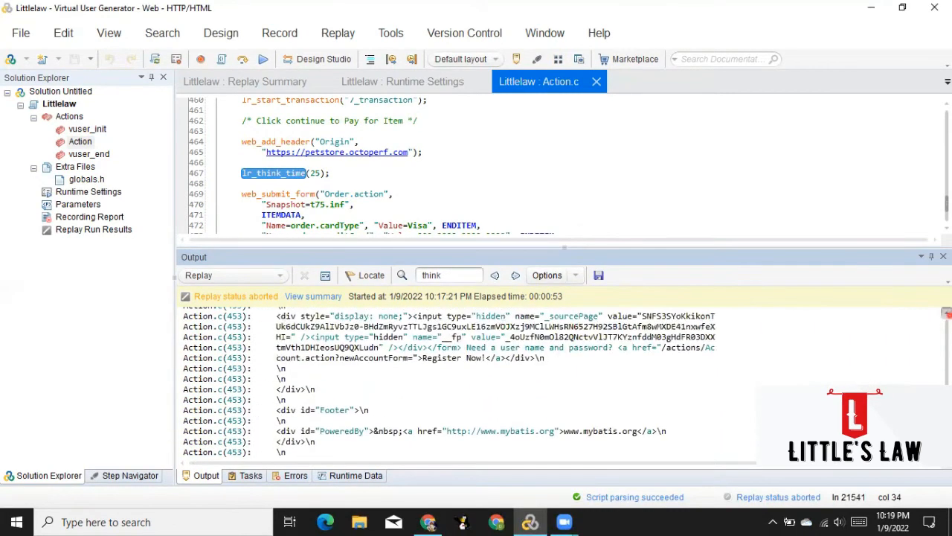
scroll(469, 382, "up", 10)
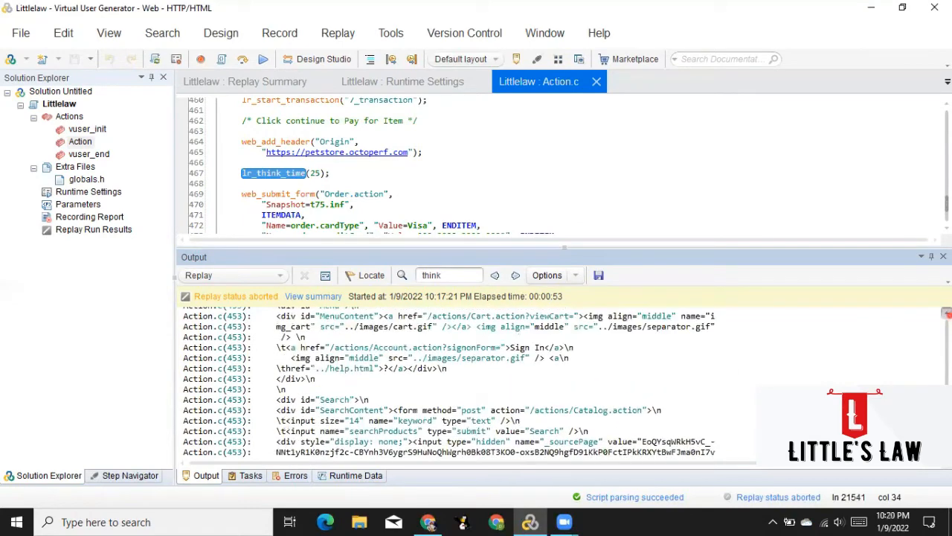
scroll(469, 382, "up", 10)
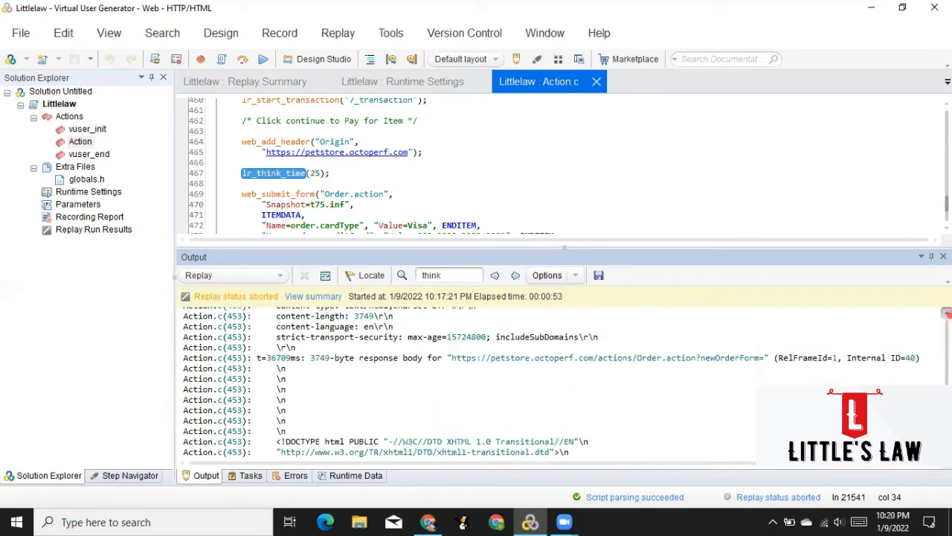
scroll(469, 382, "up", 10)
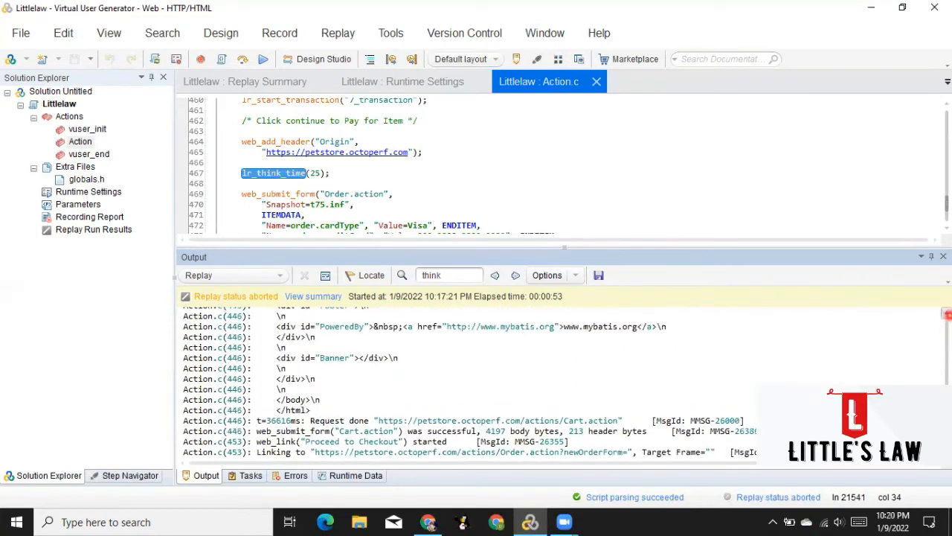
scroll(612, 330, "up", 2)
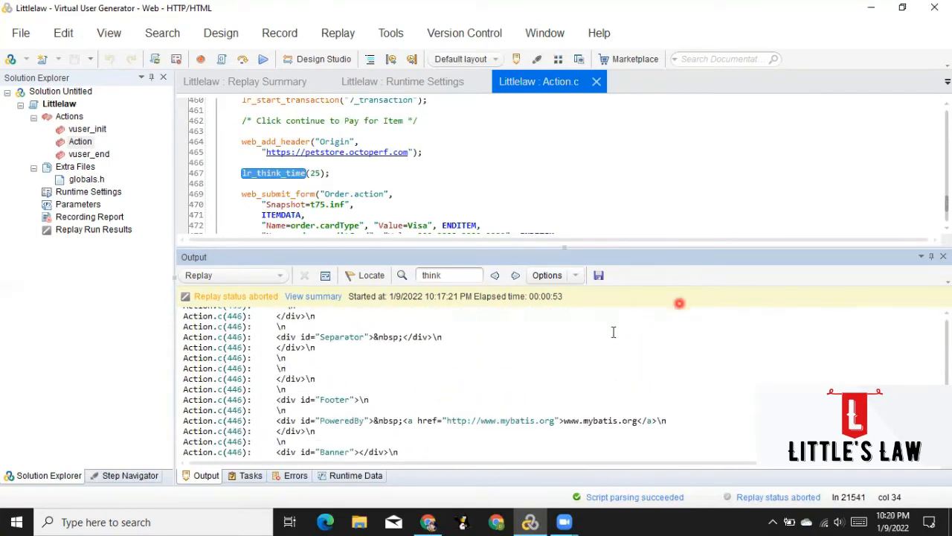
Check the runtime data, then read the replay log backwards through the Cart.action and Add to Cart entries for think time messages.
left_click(356, 475)
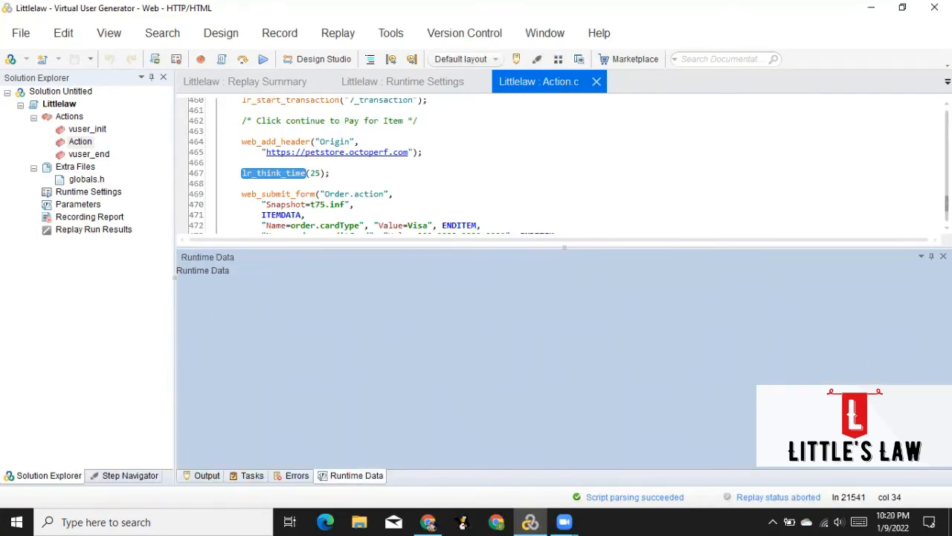
left_click(207, 476)
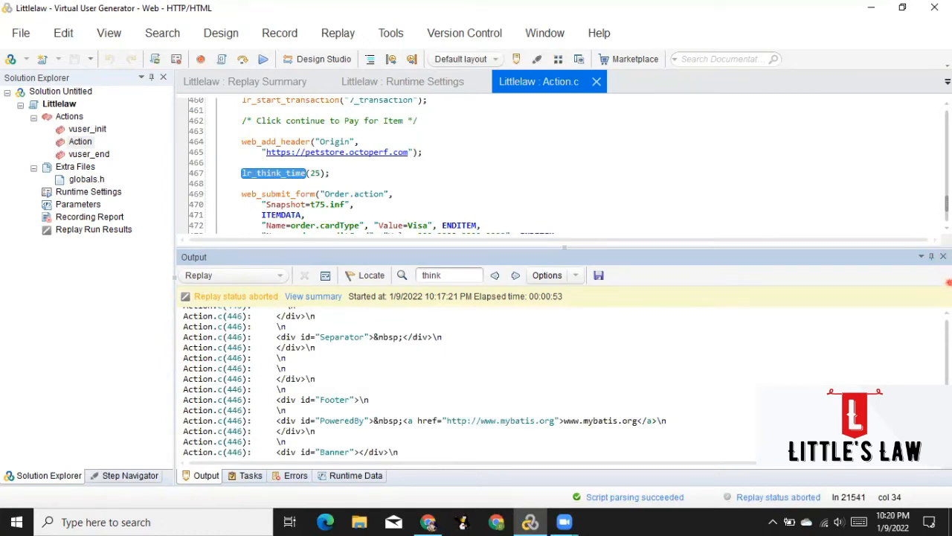
left_click(945, 313)
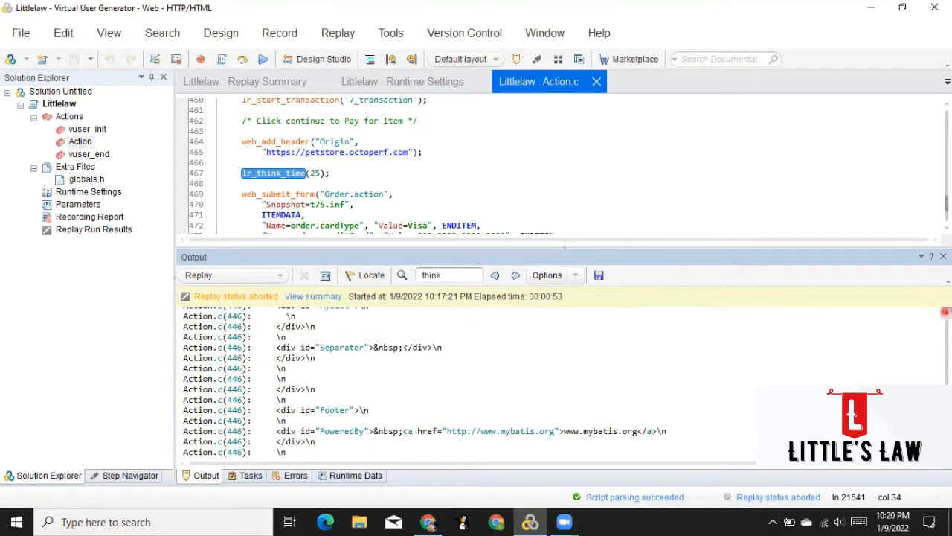
scroll(945, 313, "up", 10)
scroll(946, 312, "up", 10)
scroll(945, 312, "up", 10)
scroll(946, 313, "up", 10)
scroll(945, 312, "up", 10)
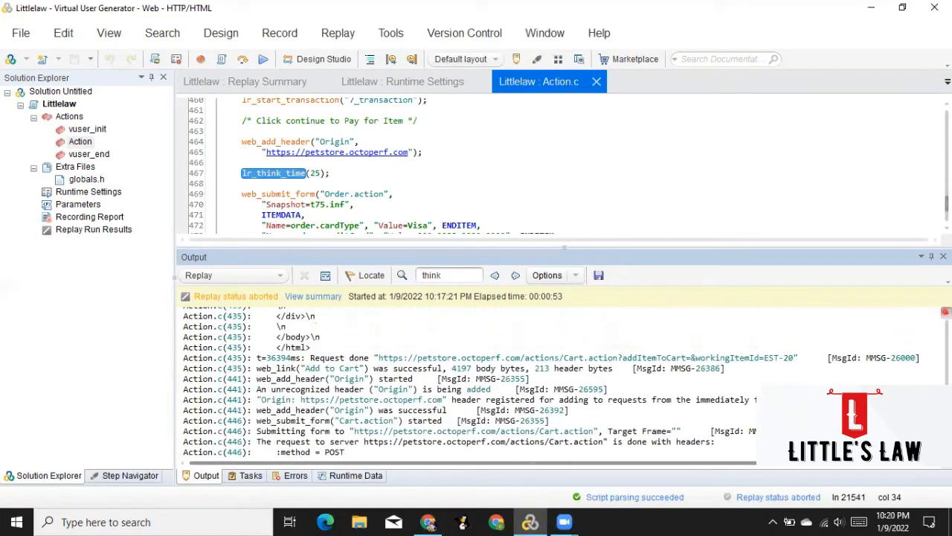
left_click(396, 171)
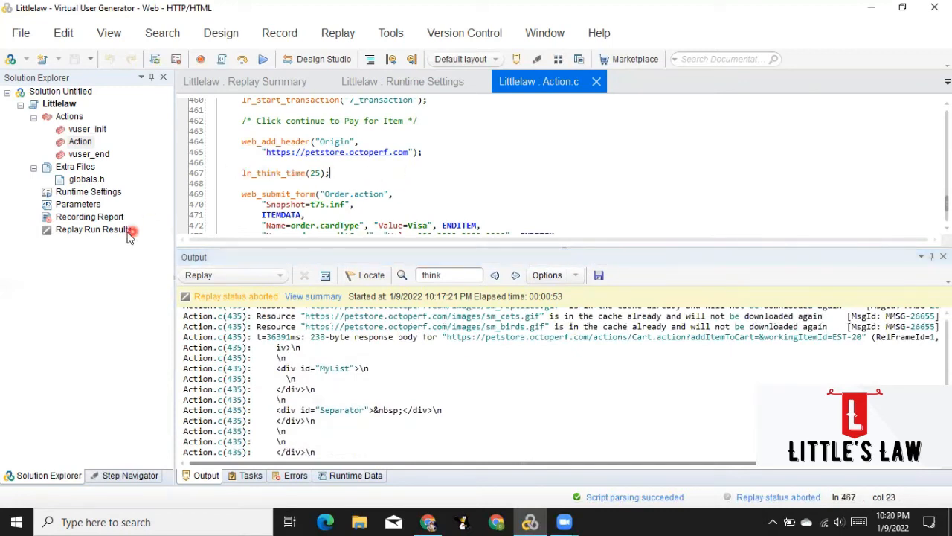
Set the script's think time runtime setting to replay think time as recorded and save it.
left_click(99, 193)
double_click(99, 193)
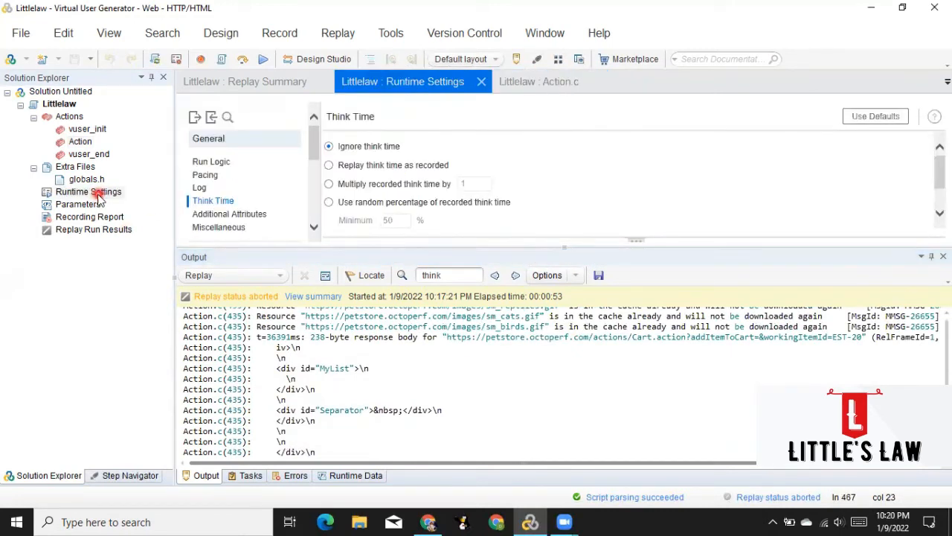
left_click(350, 170)
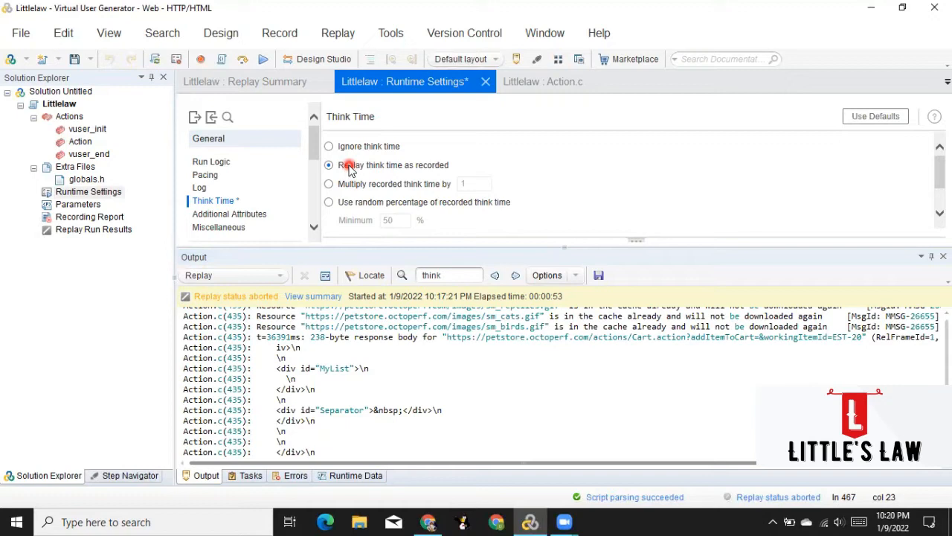
left_click(75, 59)
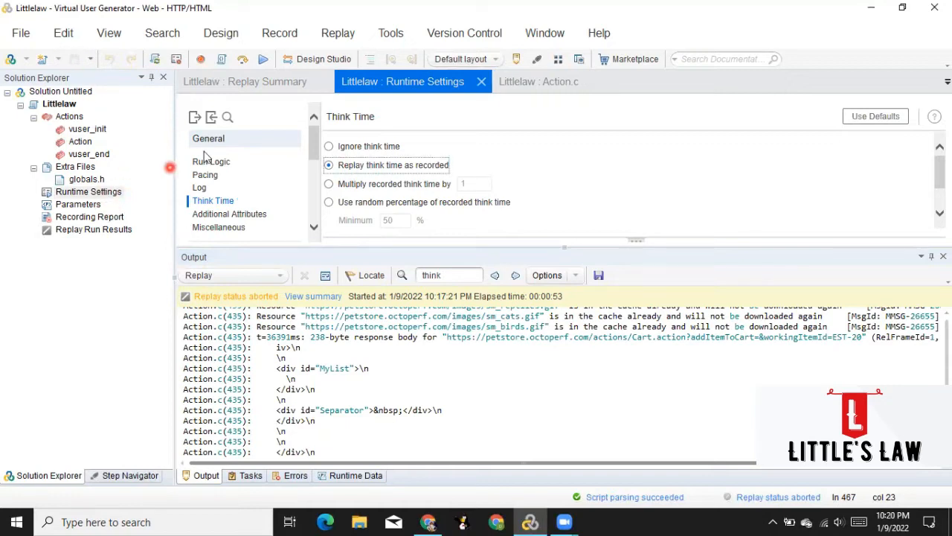
Replay the script, highlight lr_think_time messages in the replay log as they appear, and stop the run during iteration pacing.
left_click(264, 60)
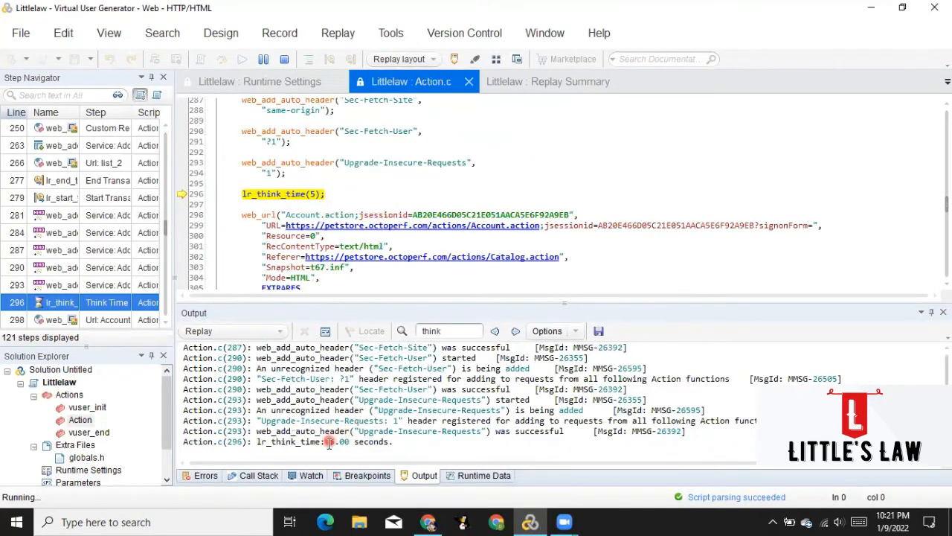
left_click(290, 441)
left_click_drag(296, 444, 399, 442)
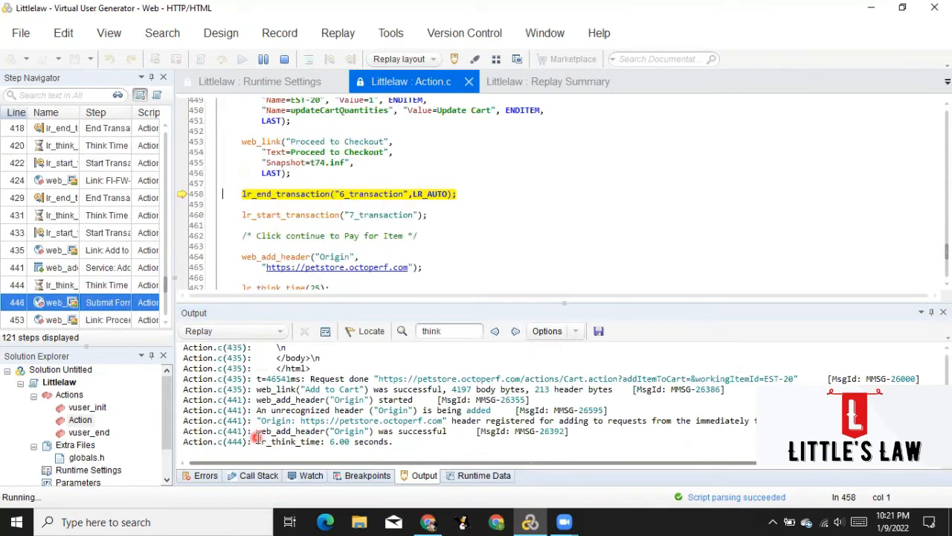
left_click_drag(256, 441, 398, 442)
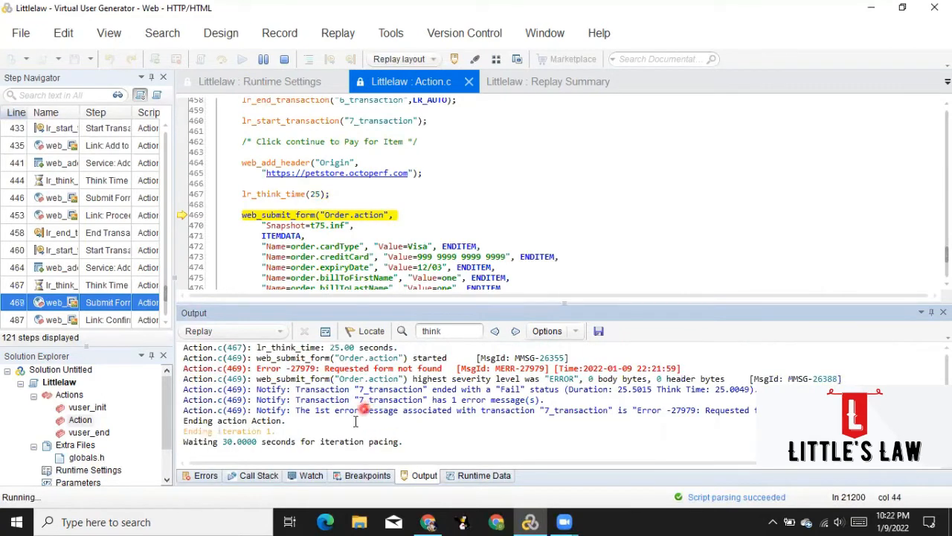
left_click(285, 61)
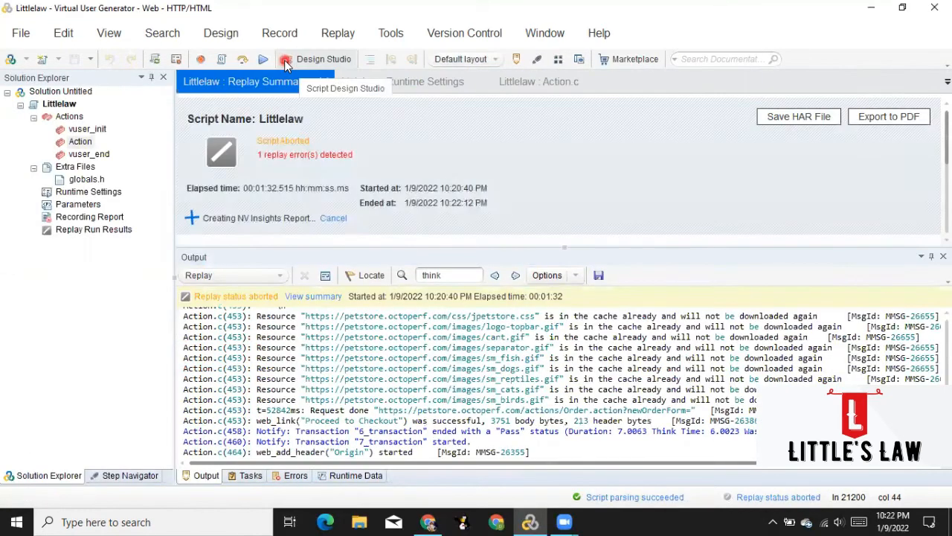
Set the think time runtime setting to multiply recorded think time by 2 and save it.
double_click(88, 192)
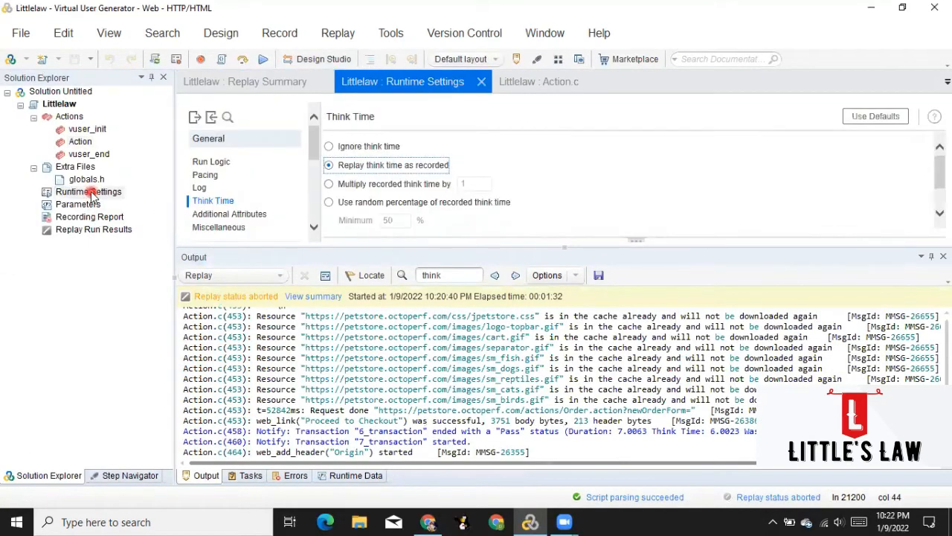
left_click(357, 187)
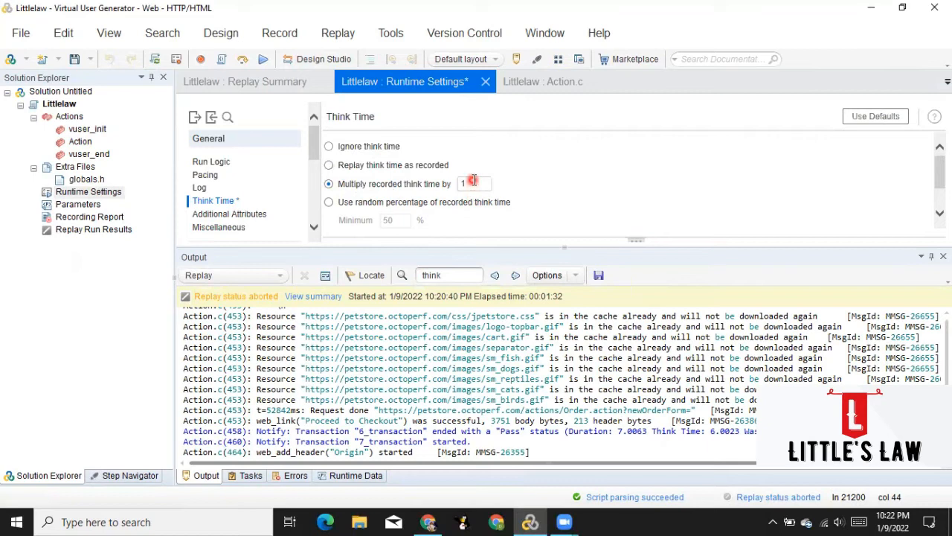
left_click_drag(472, 182, 442, 184)
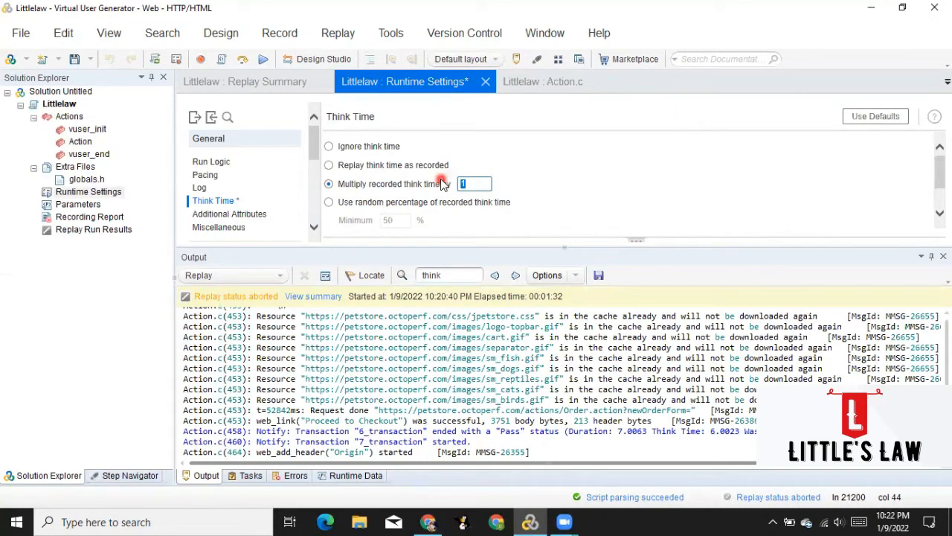
type("2")
left_click(74, 59)
In the Action script, set the lr_think_time value before the Order.action form submission to 6.
left_click(82, 142)
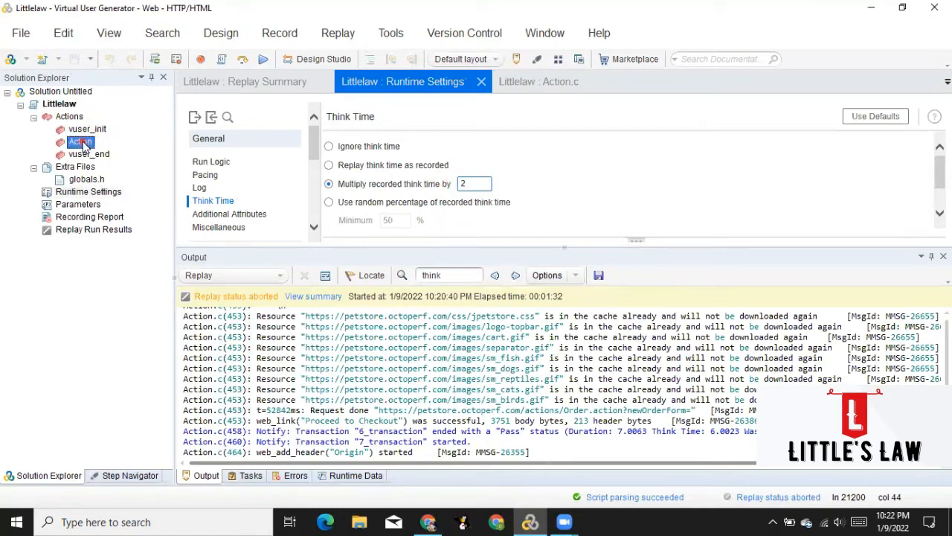
double_click(82, 142)
scroll(379, 220, "down", 3)
scroll(379, 221, "up", 20)
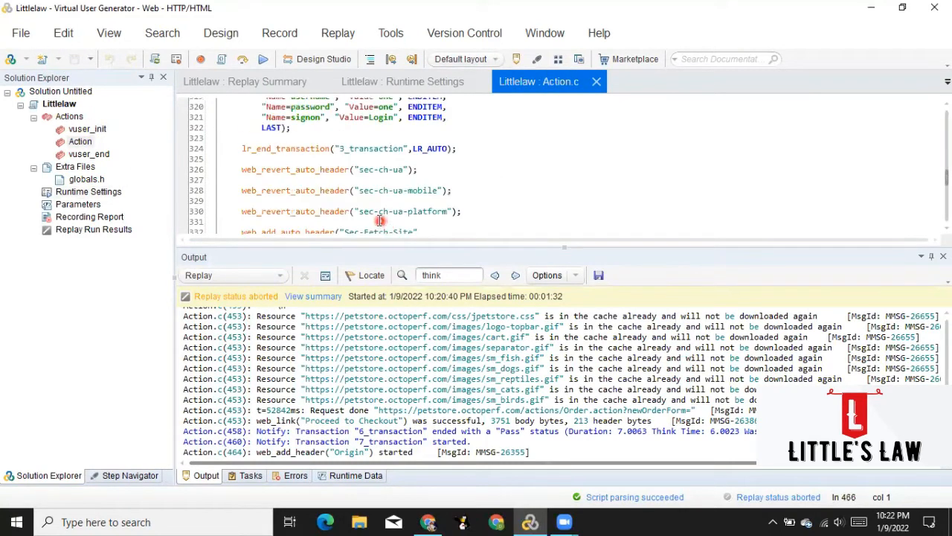
scroll(356, 184, "down", 20)
scroll(356, 183, "down", 20)
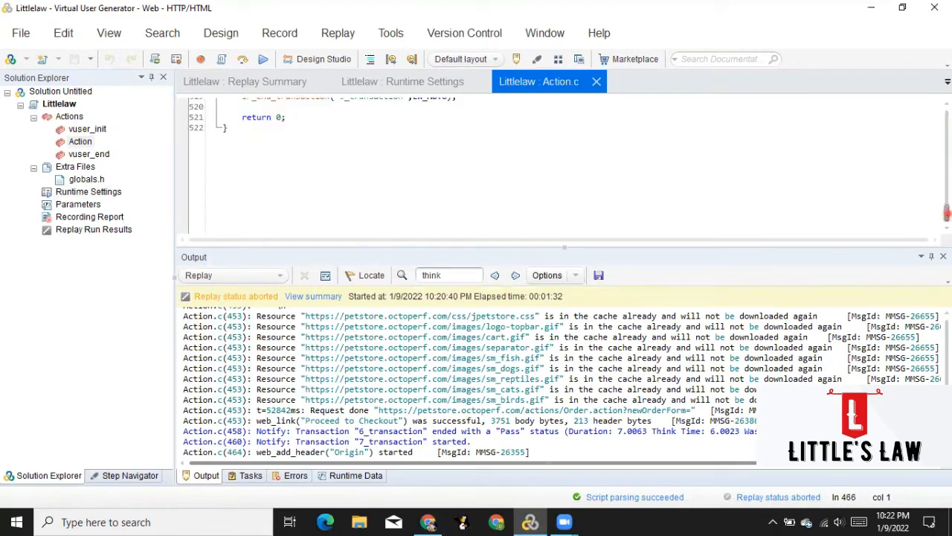
scroll(947, 214, "up", 20)
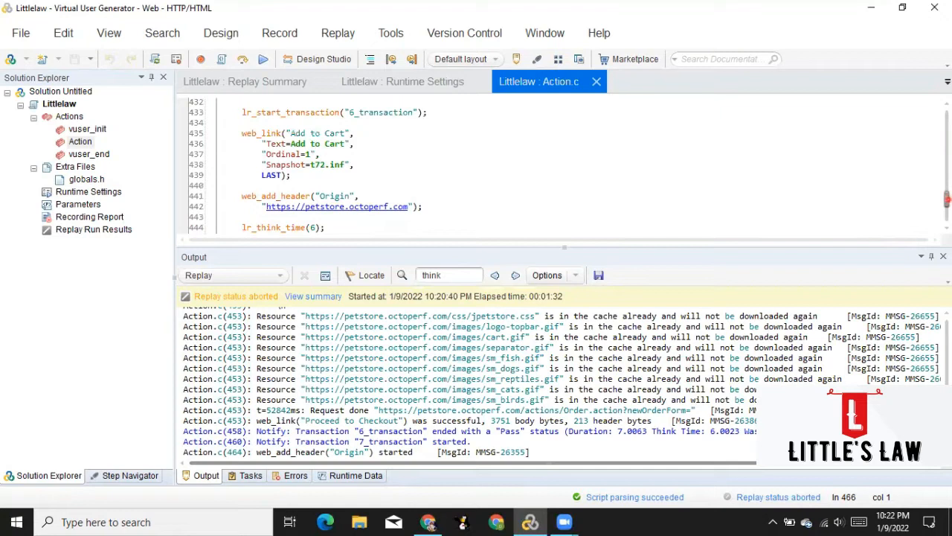
scroll(947, 199, "up", 1)
scroll(947, 199, "down", 5)
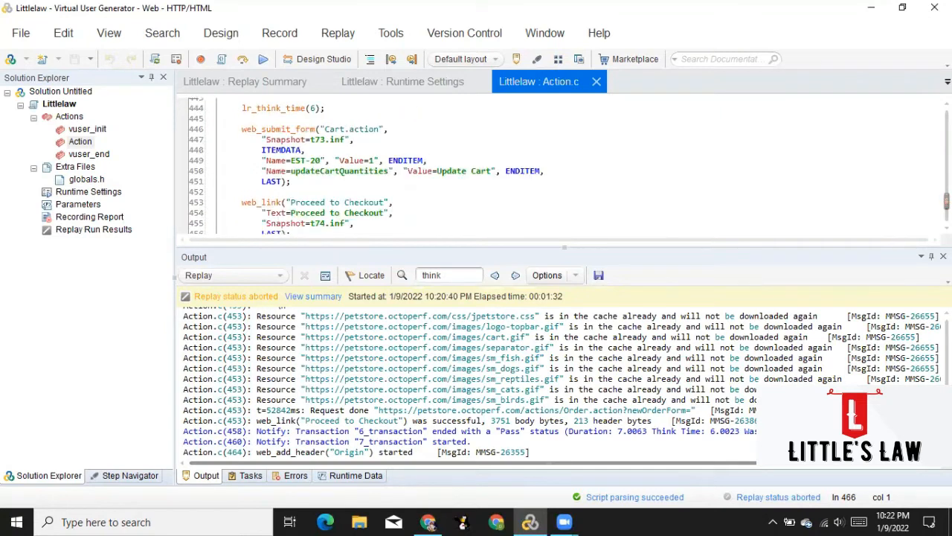
scroll(947, 198, "down", 7)
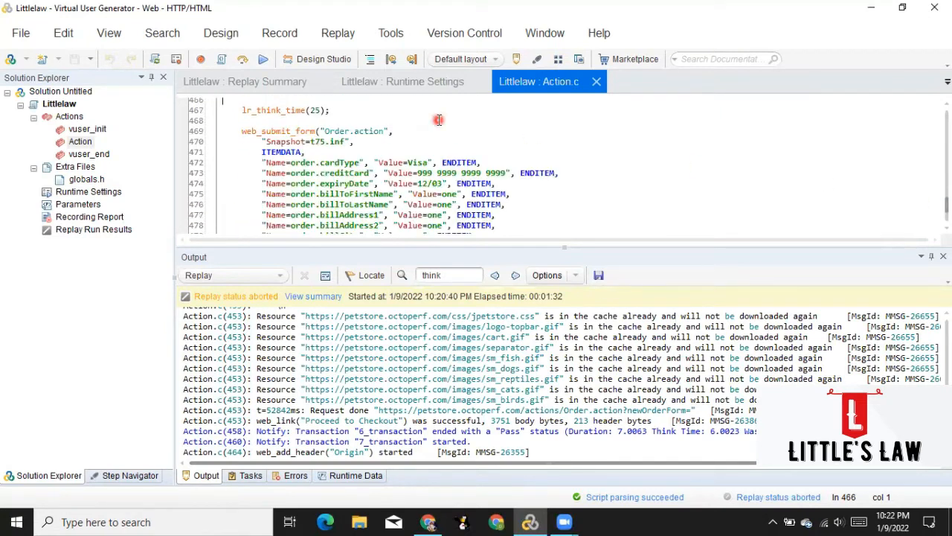
left_click(315, 111)
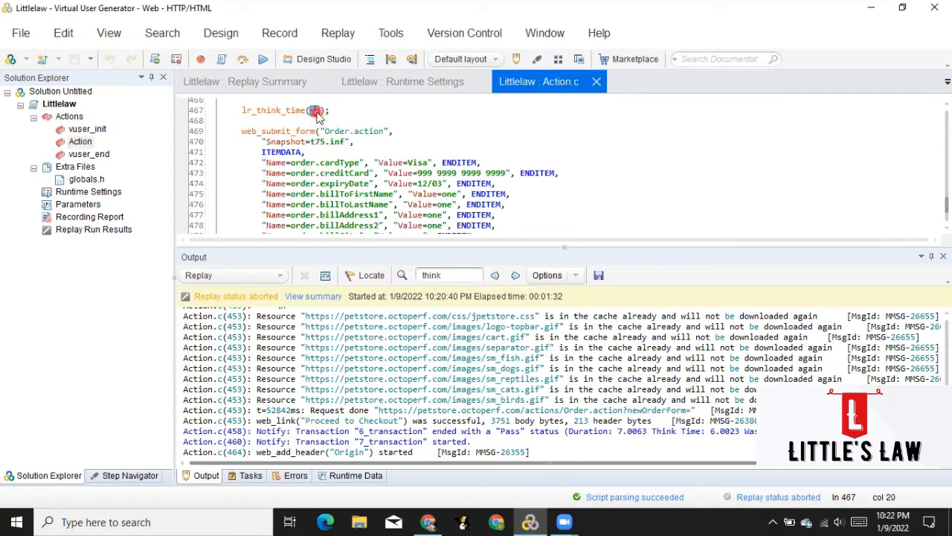
type("6")
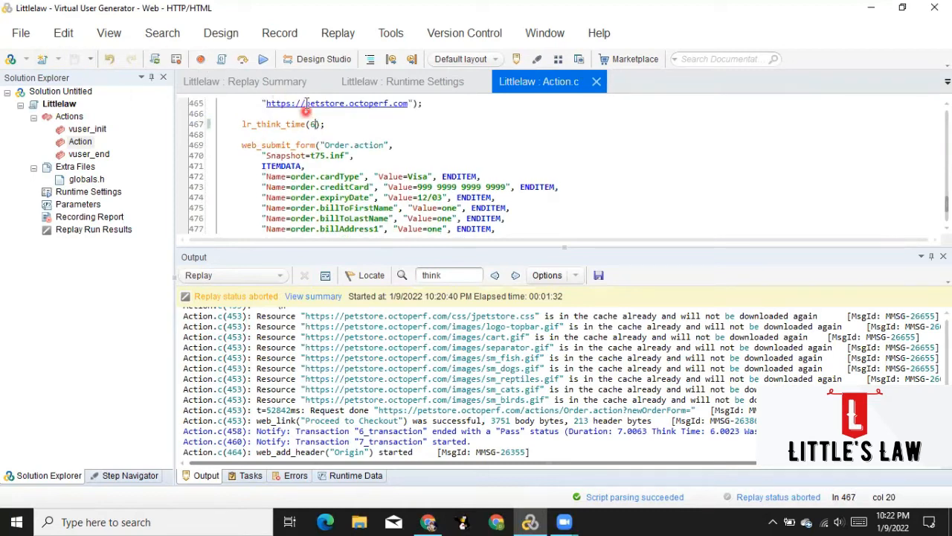
Replay the script, highlight the lr_think_time message from Action line 69 in the log, and stop the run.
left_click(264, 59)
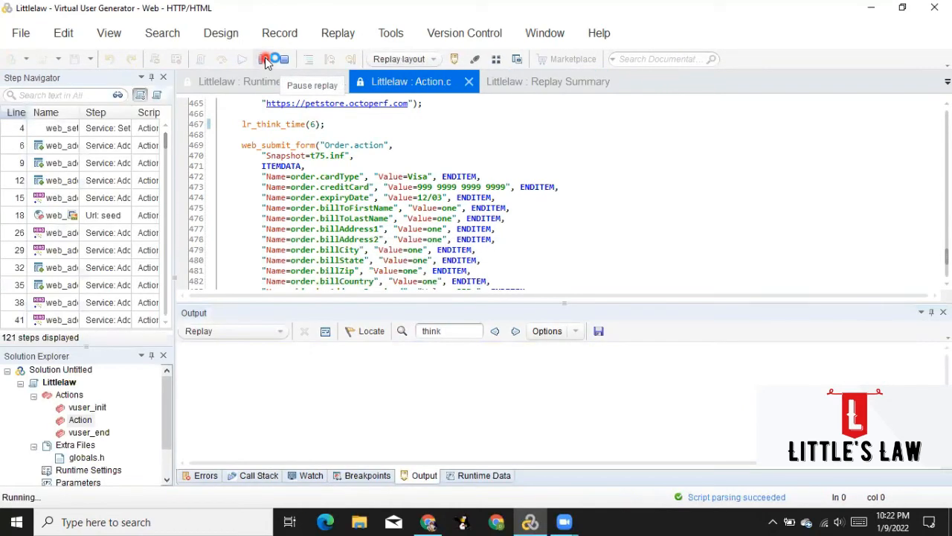
left_click(335, 417)
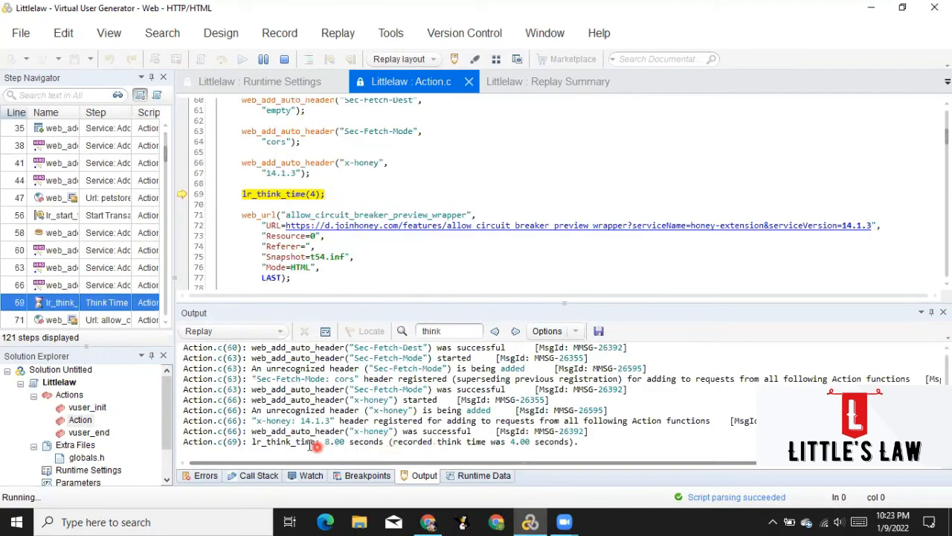
left_click_drag(253, 444, 563, 442)
left_click(418, 441)
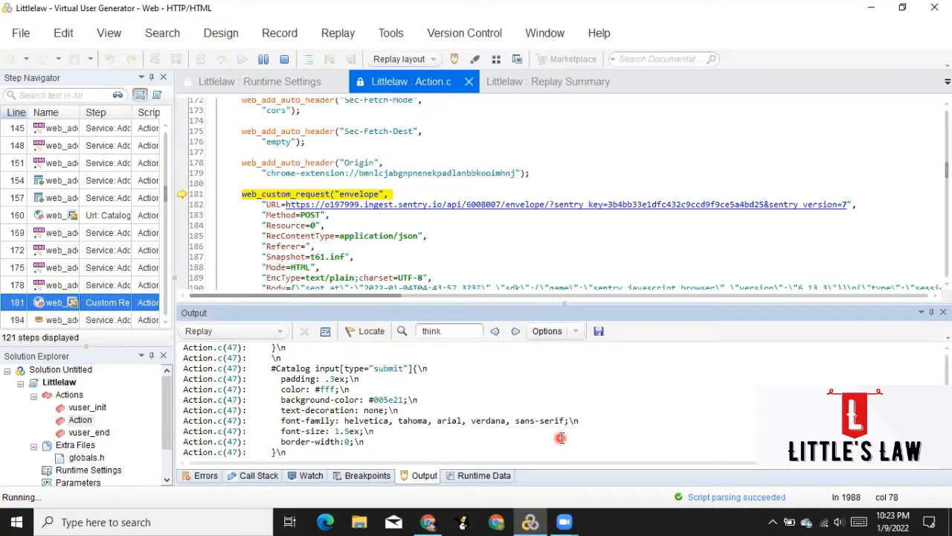
left_click(285, 60)
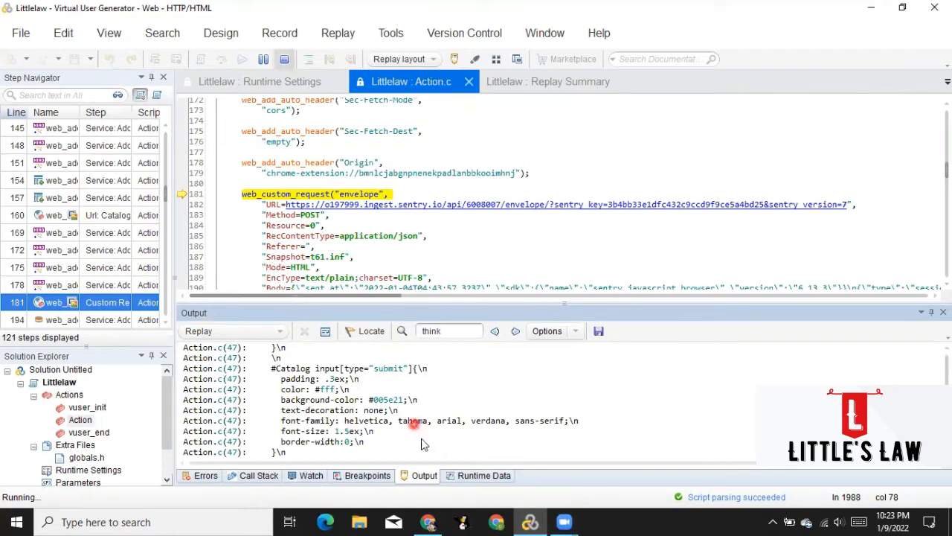
Set the multiplier for recorded think time to 0.1 in the runtime settings.
double_click(87, 191)
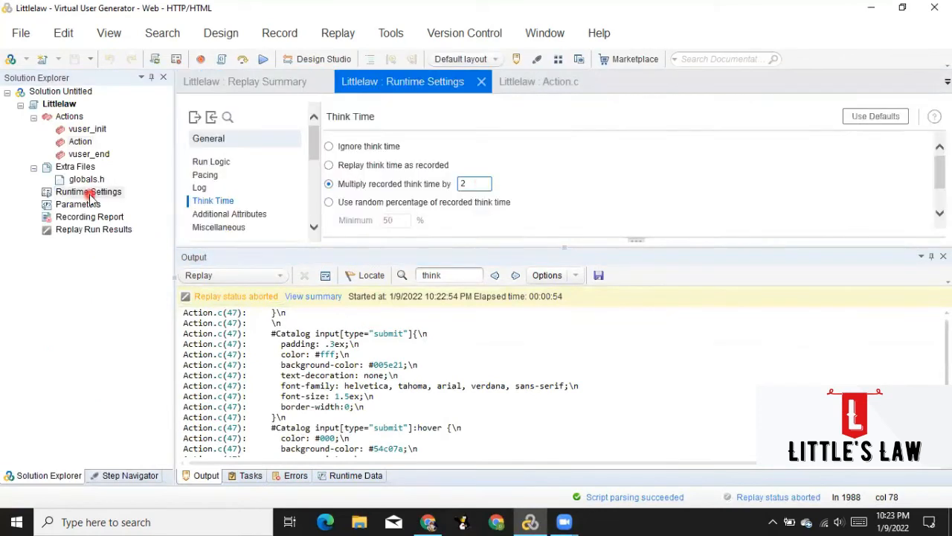
left_click_drag(484, 182, 414, 186)
type("0")
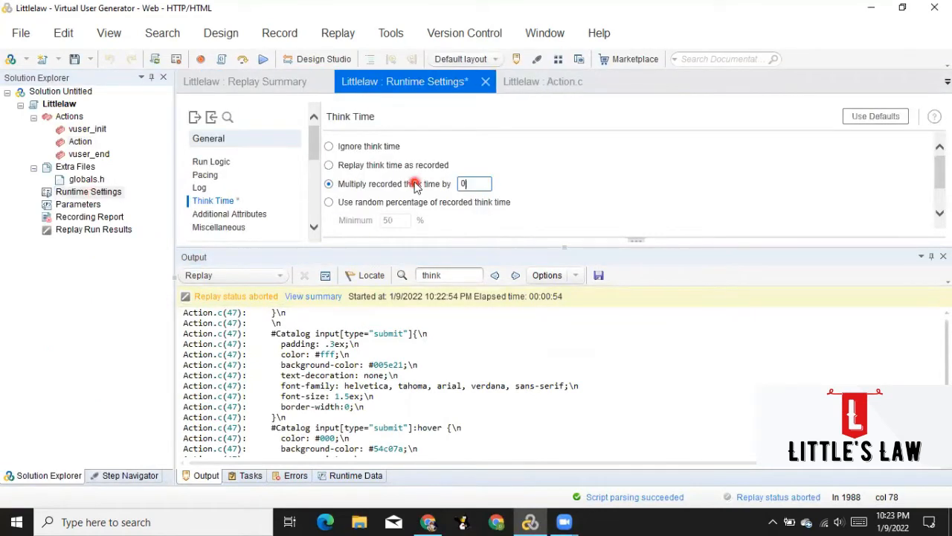
type(".1")
Replay the script while watching the replay log, and stop the run during iteration pacing.
left_click(267, 60)
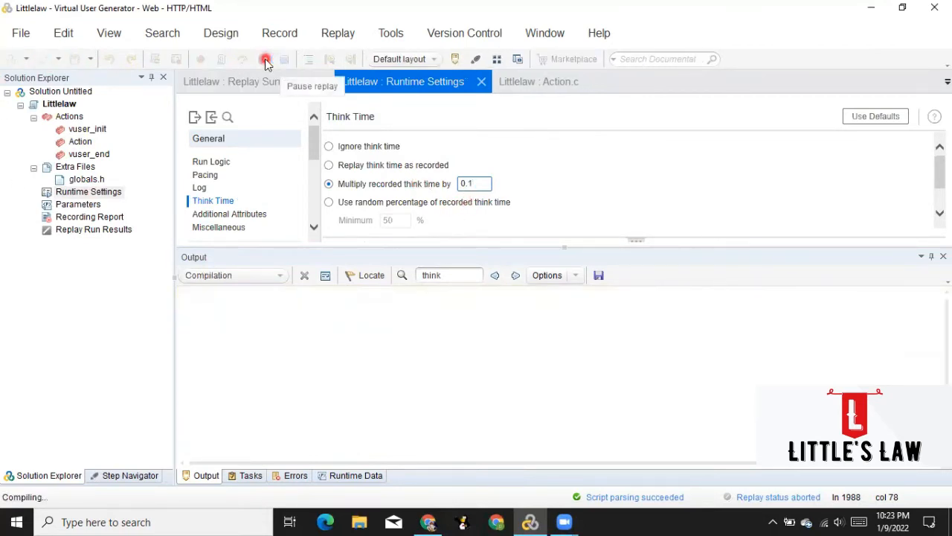
left_click(308, 323)
left_click(322, 384)
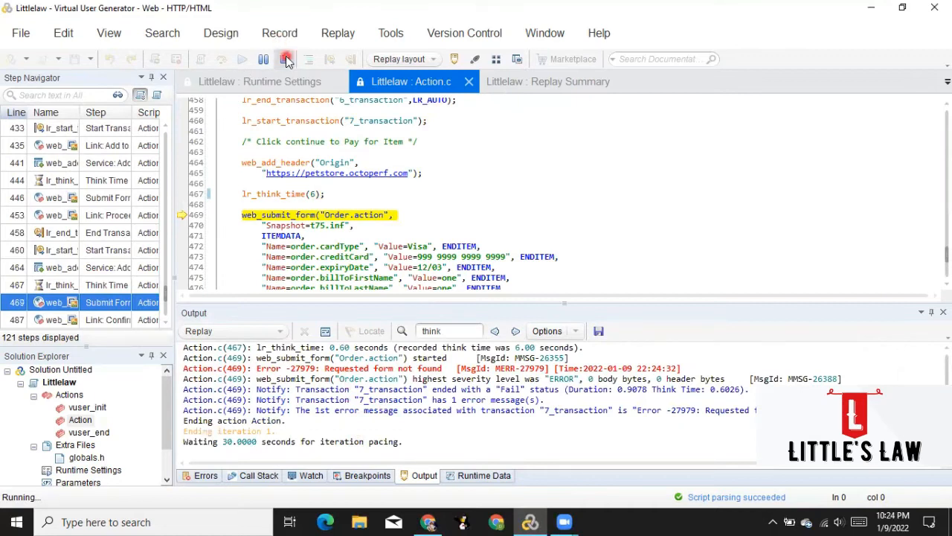
left_click(240, 194)
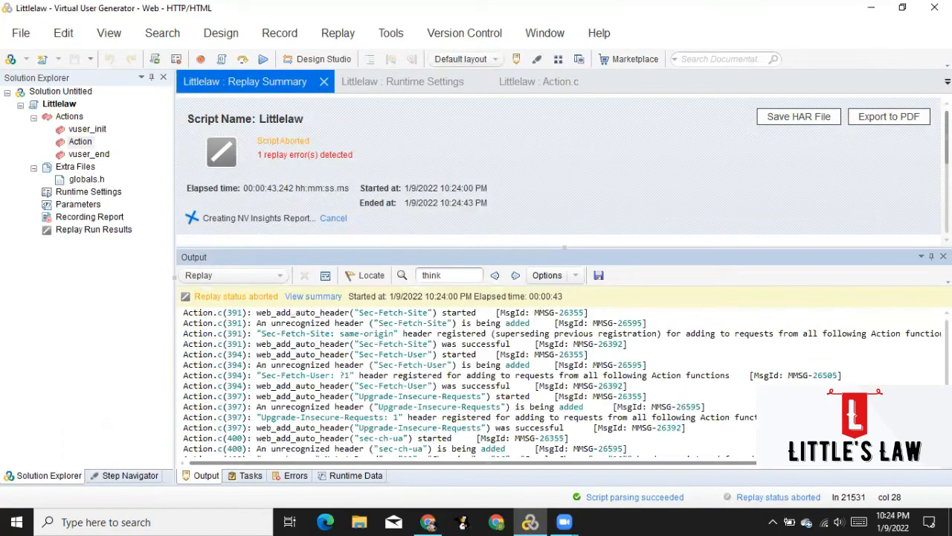
Search the replay log for "lr_think" and highlight the recorded think time in the Action line 467 message.
left_click(456, 274)
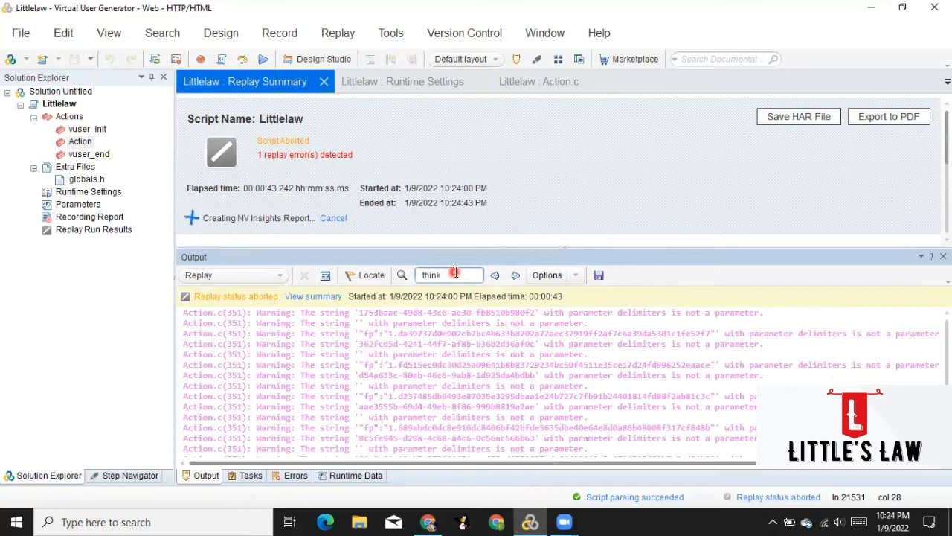
double_click(454, 272)
type("r_")
key("Return")
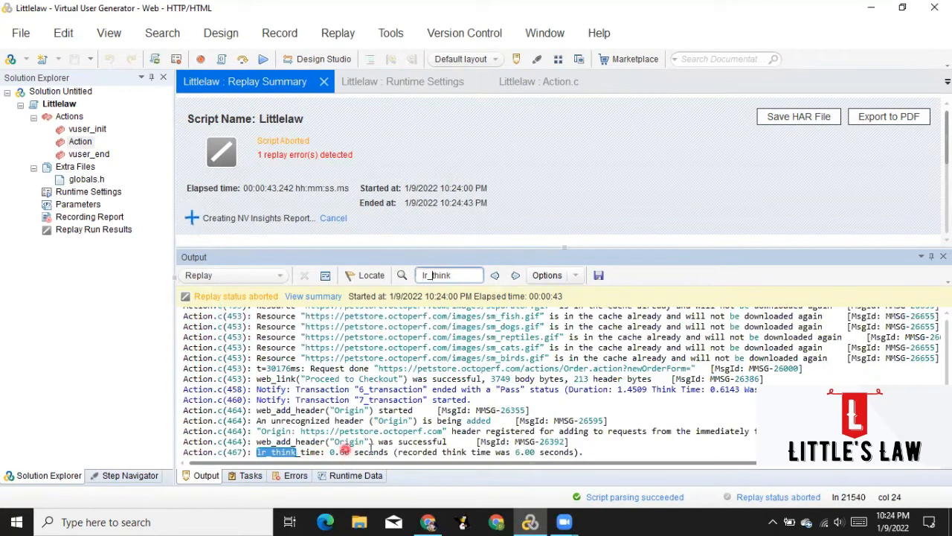
left_click_drag(505, 452, 534, 448)
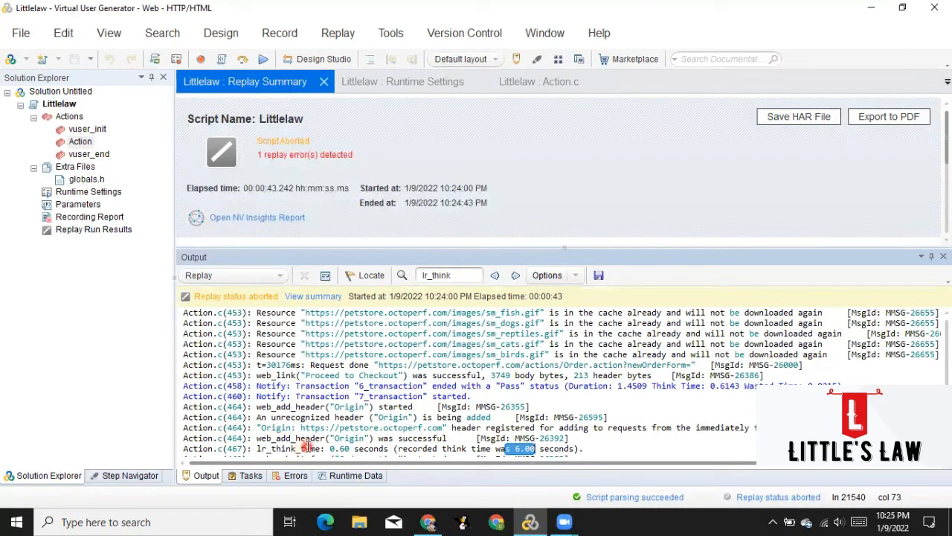
Highlight the applied think time in the Action line 467 log message, and set think time to a random percentage of recorded think time.
left_click_drag(305, 449, 357, 462)
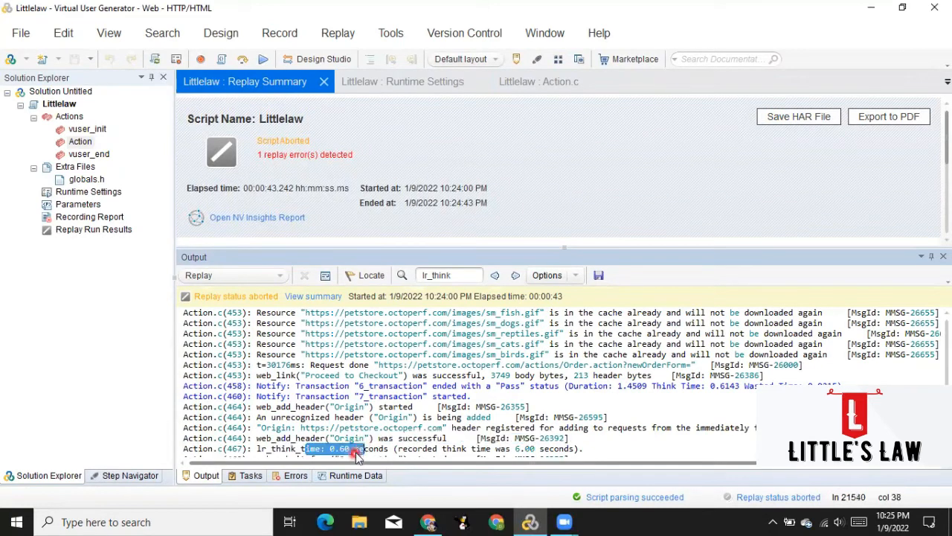
double_click(78, 193)
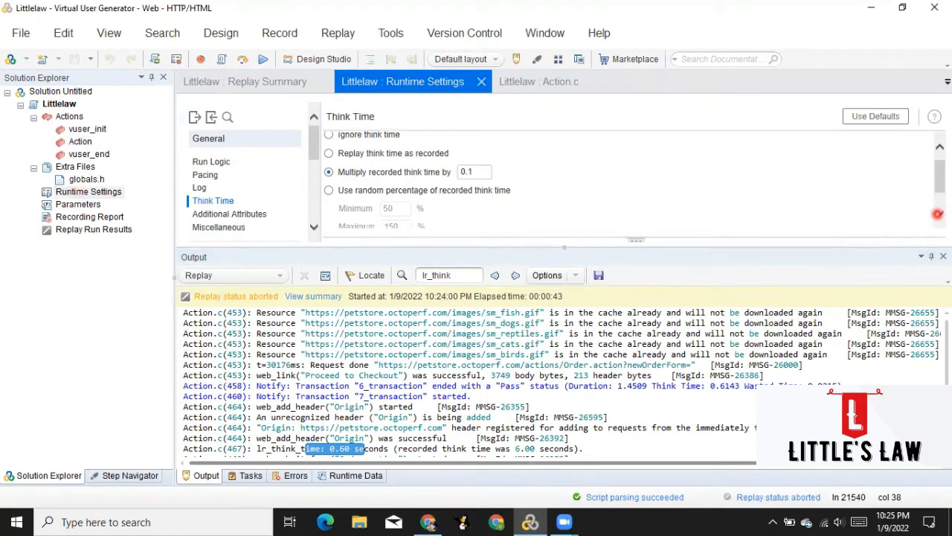
left_click(939, 180)
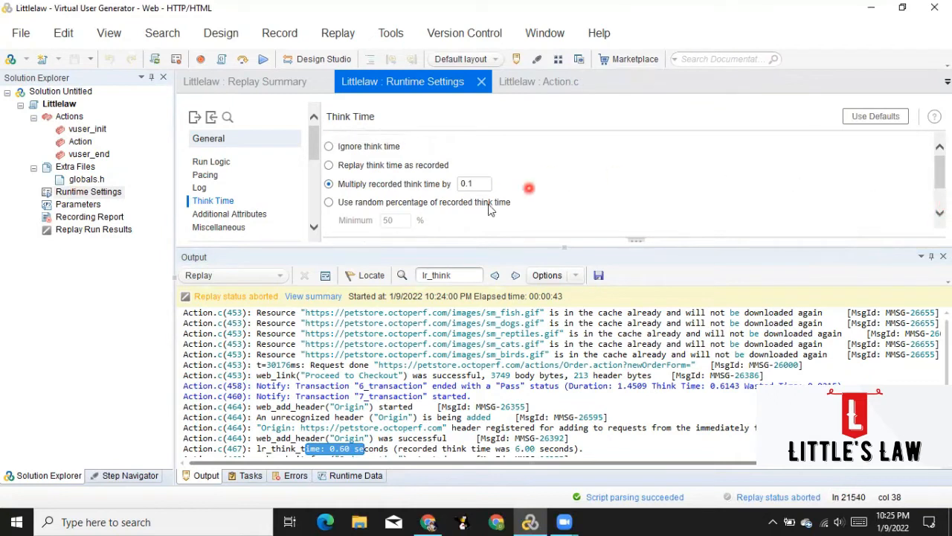
left_click(331, 203)
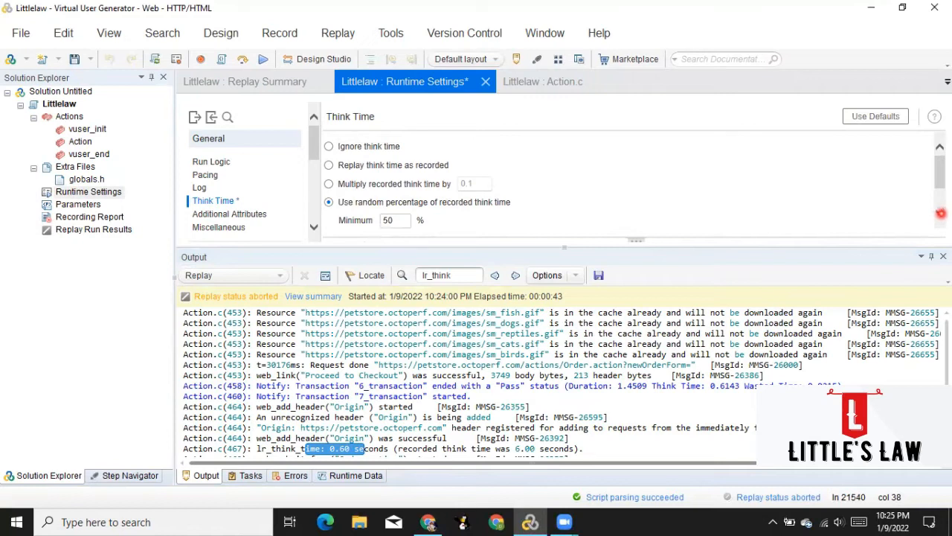
scroll(941, 213, "down", 2)
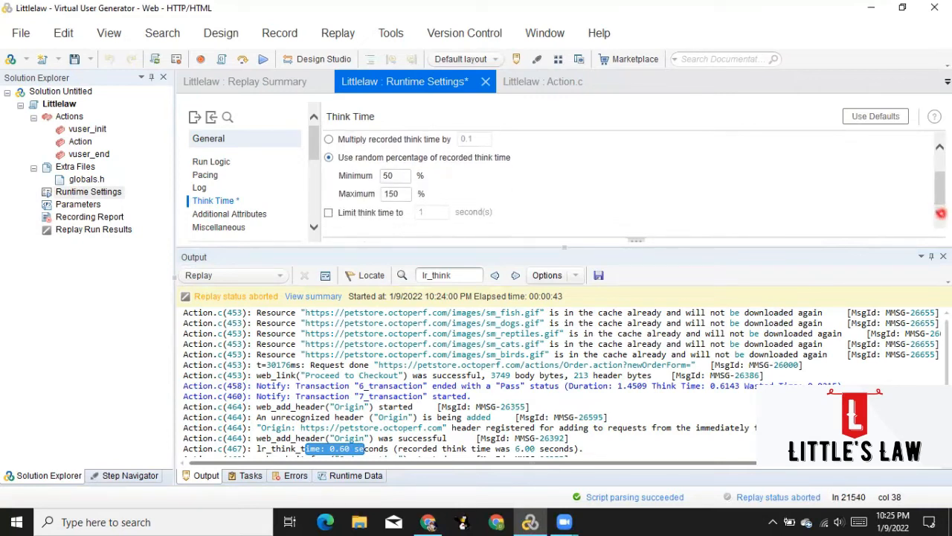
double_click(385, 175)
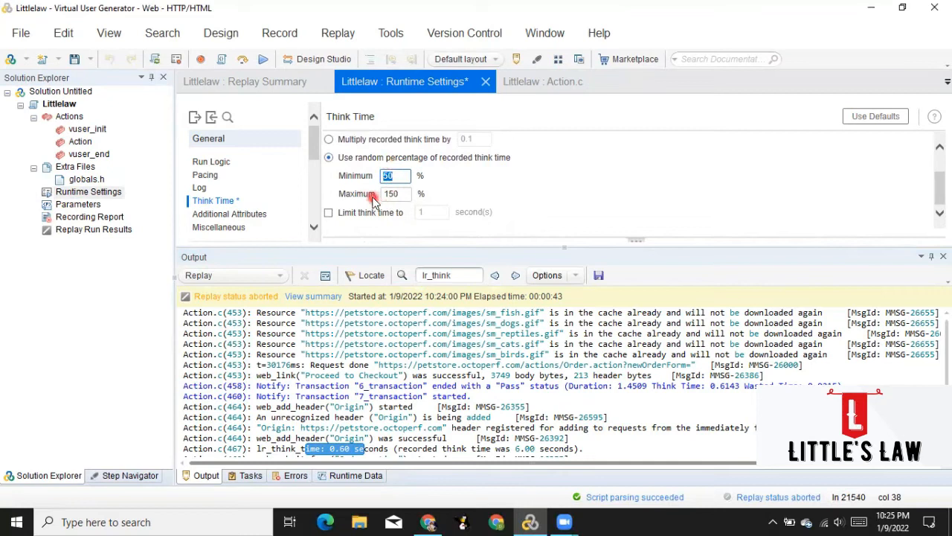
Enable the think time limit and set it to 25 seconds.
left_click(328, 213)
left_click_drag(444, 213, 400, 216)
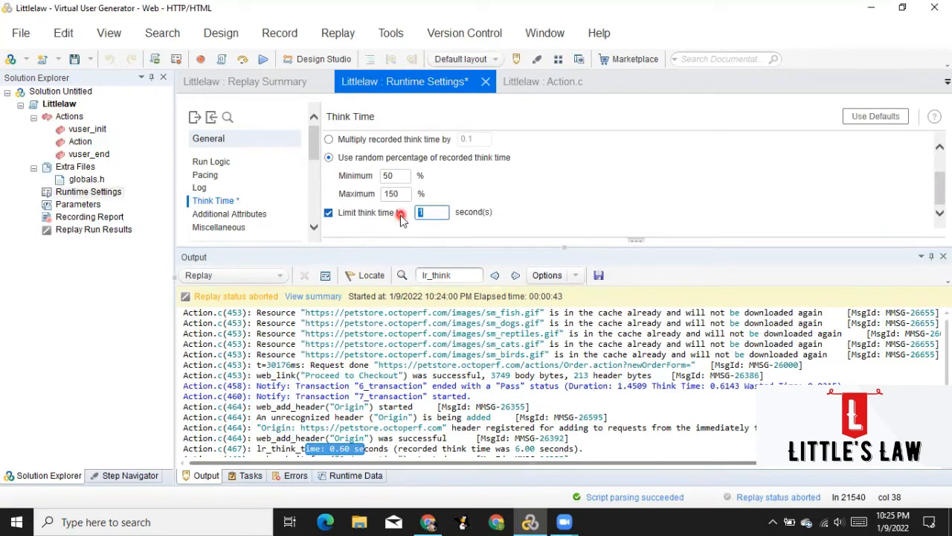
type("5")
key("BackSpace")
type("25")
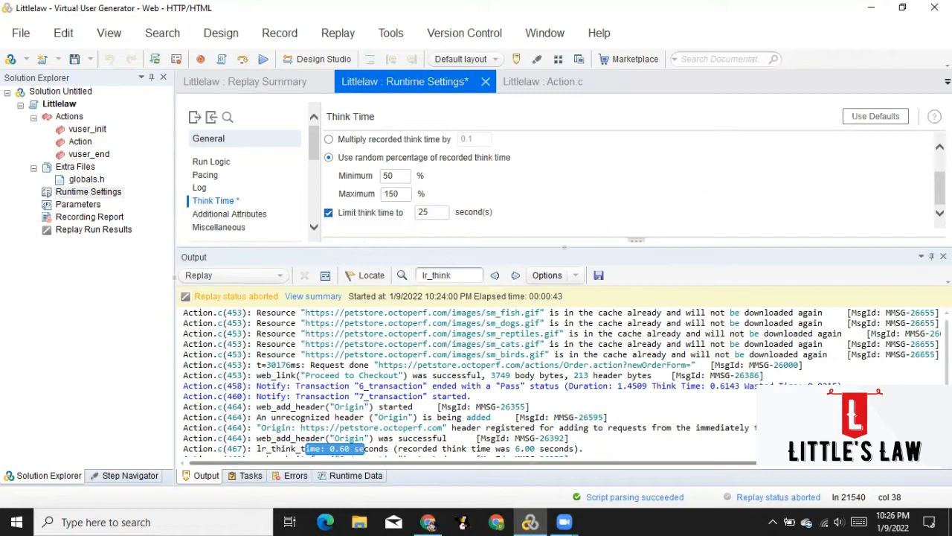
Try the multiply option and switching off the think time limit, restoring the random percentage option and the limit.
left_click_drag(940, 190, 940, 170)
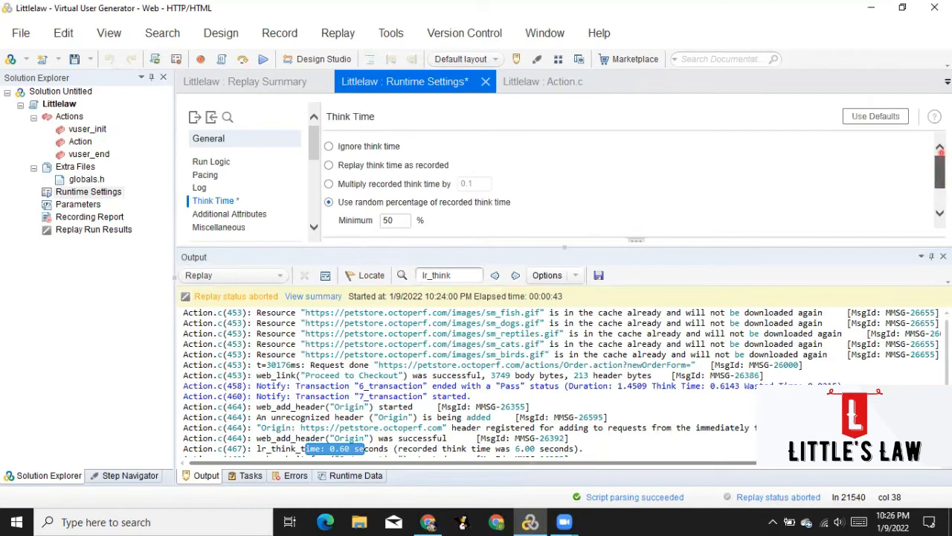
left_click(329, 184)
left_click(329, 207)
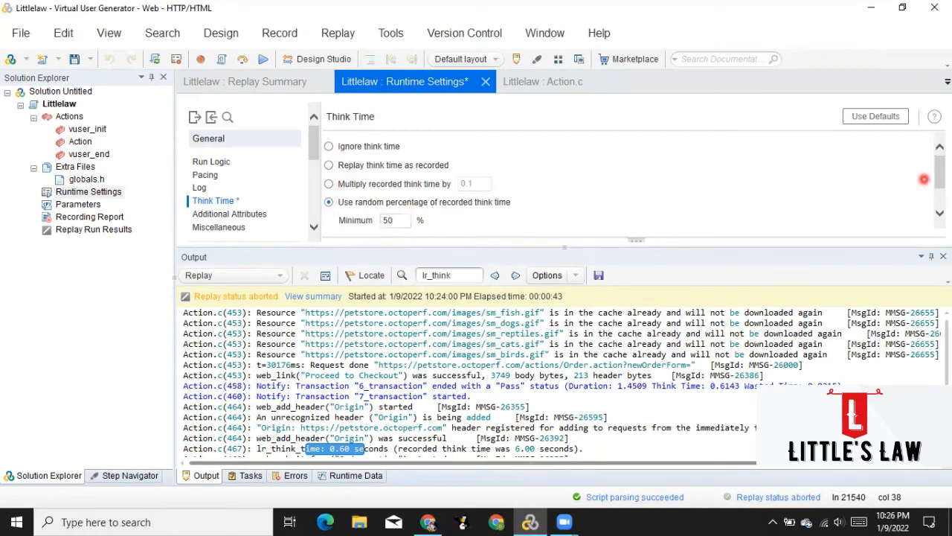
left_click_drag(939, 172, 939, 187)
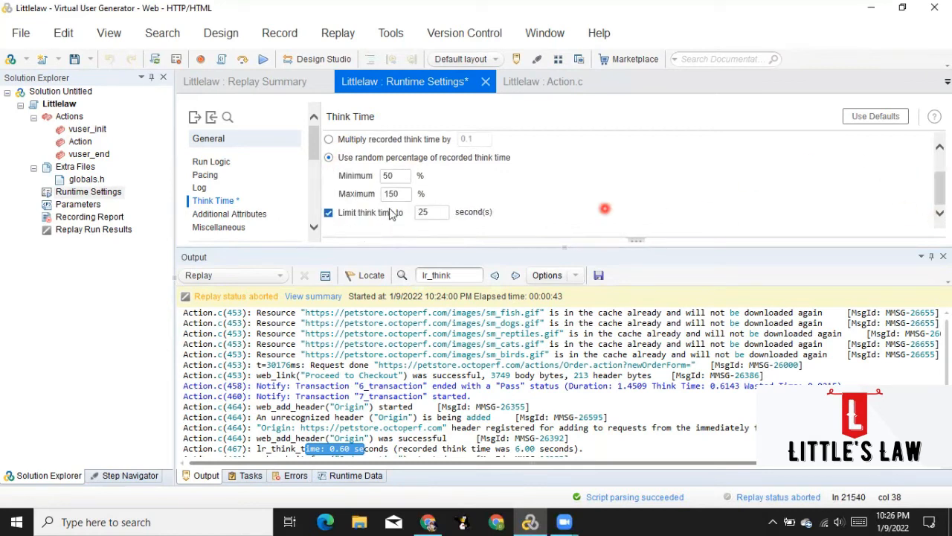
left_click(329, 213)
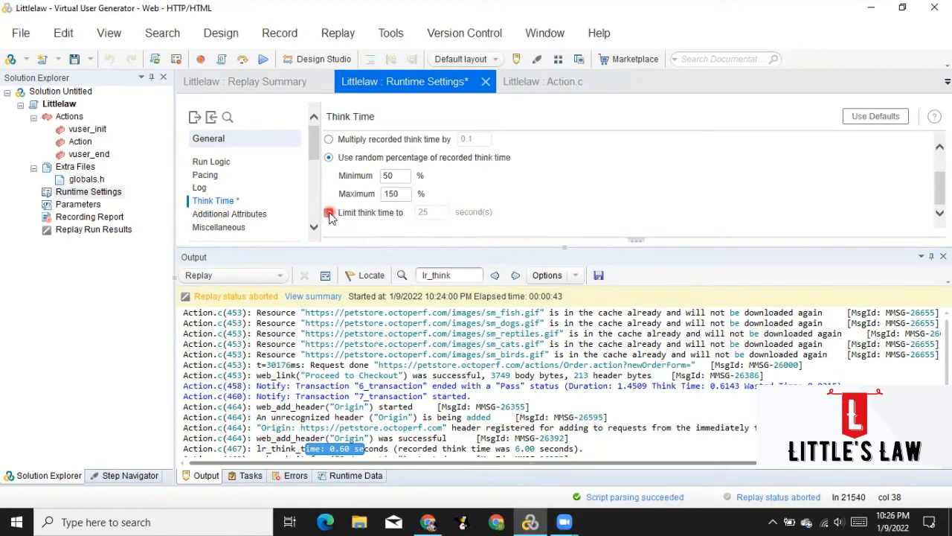
left_click(329, 212)
Review the Additional Attributes list in the runtime settings.
left_click(207, 214)
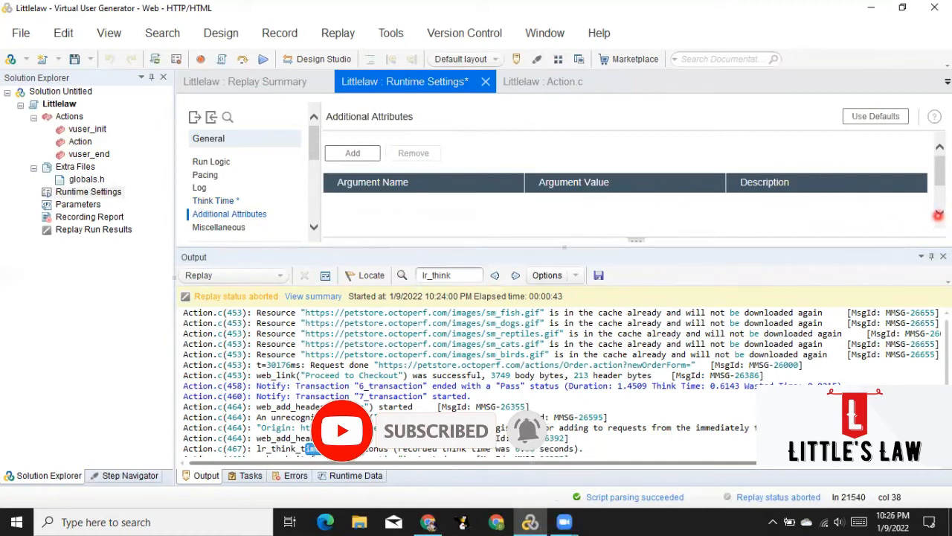
left_click(940, 213)
left_click(314, 229)
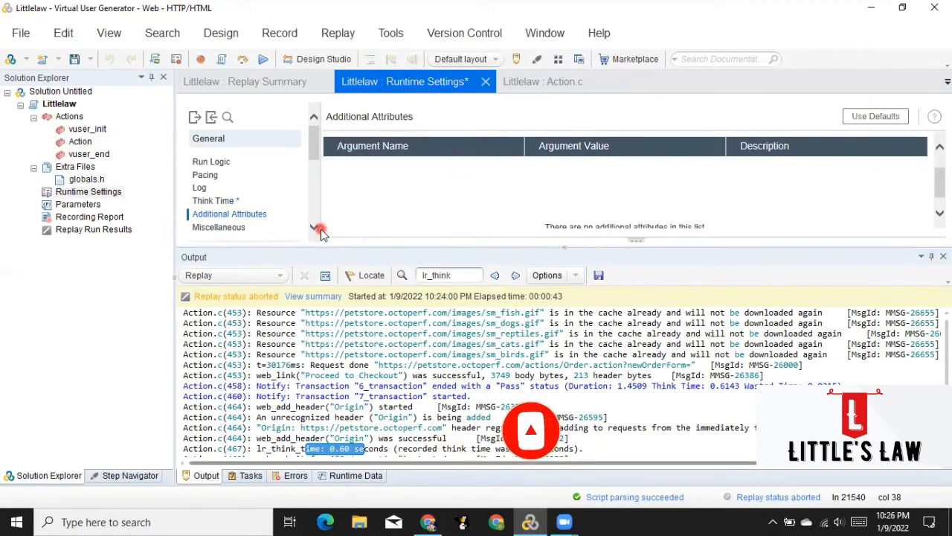
scroll(314, 223, "down", 2)
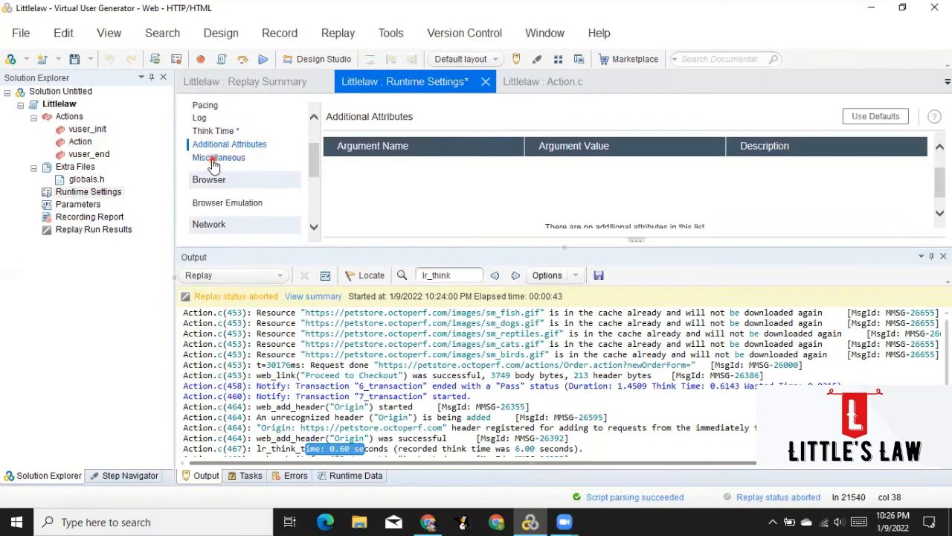
In the Miscellaneous error handling settings, enable Continue on error and Generate snapshot on error.
left_click(214, 159)
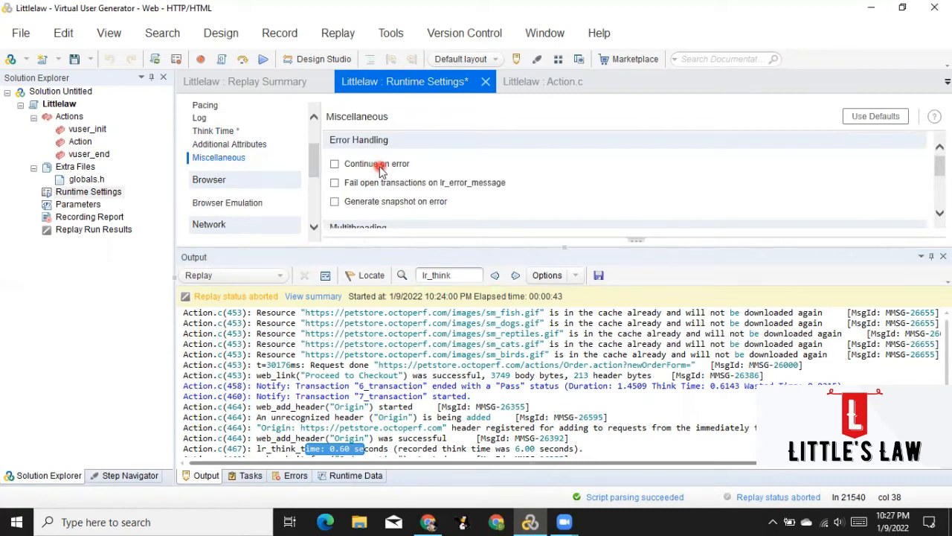
left_click(370, 169)
left_click(79, 142)
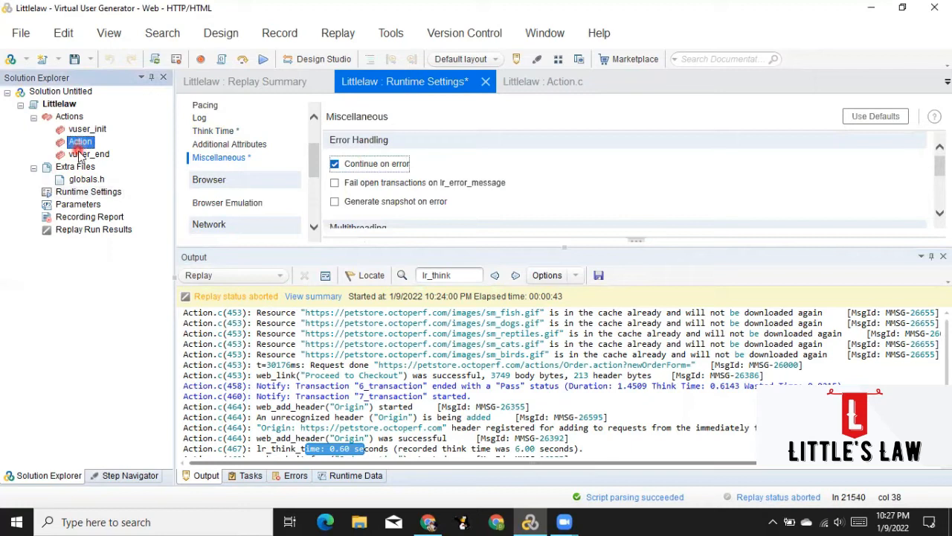
left_click(80, 142)
left_click(368, 165)
left_click(368, 165)
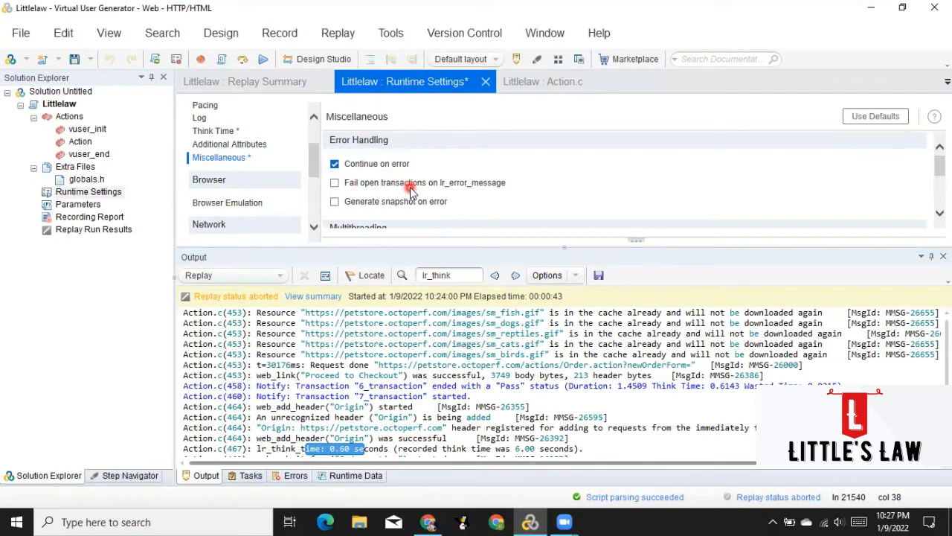
left_click(363, 204)
left_click(363, 206)
left_click(363, 207)
Set the Multithreading option to Run Vuser as a process, and review the Automatic Transactions options.
left_click(940, 214)
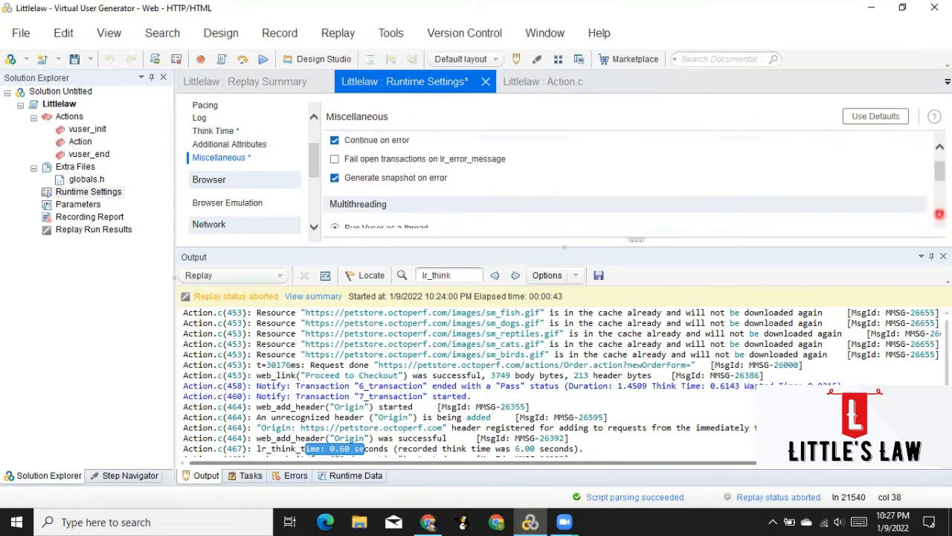
left_click(940, 213)
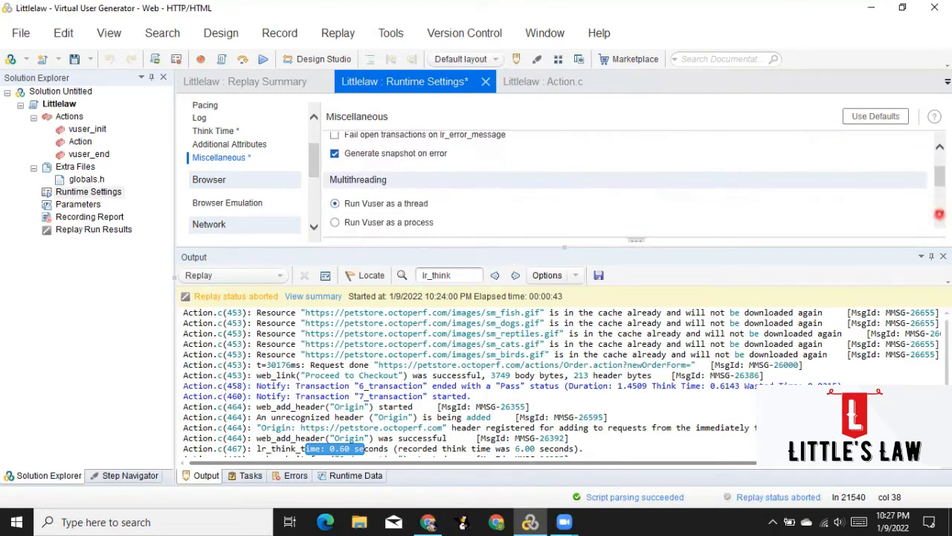
left_click(940, 213)
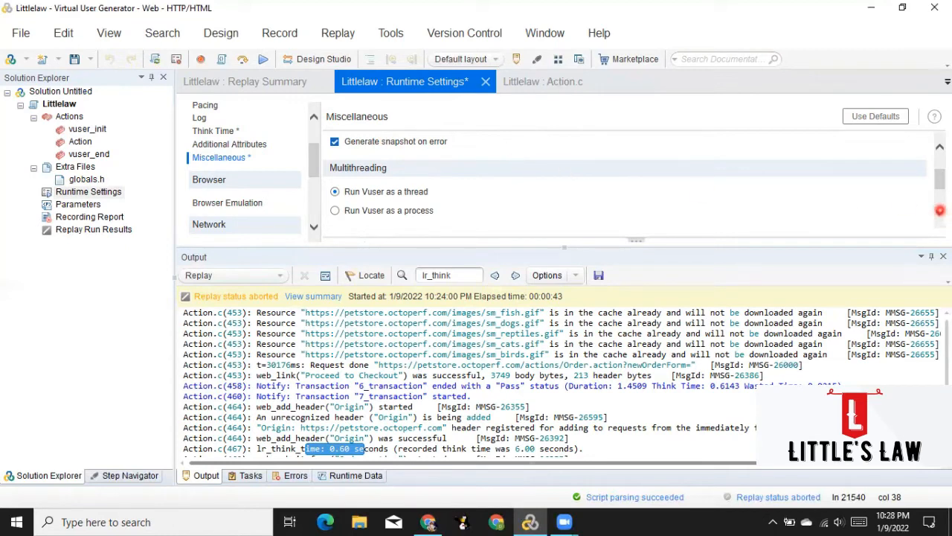
left_click(939, 212)
left_click(939, 212)
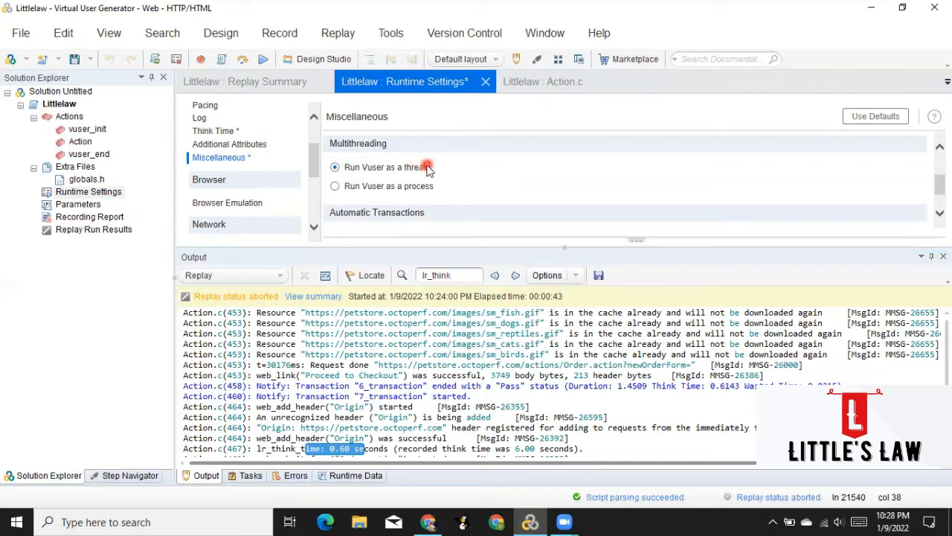
left_click(347, 188)
left_click(347, 172)
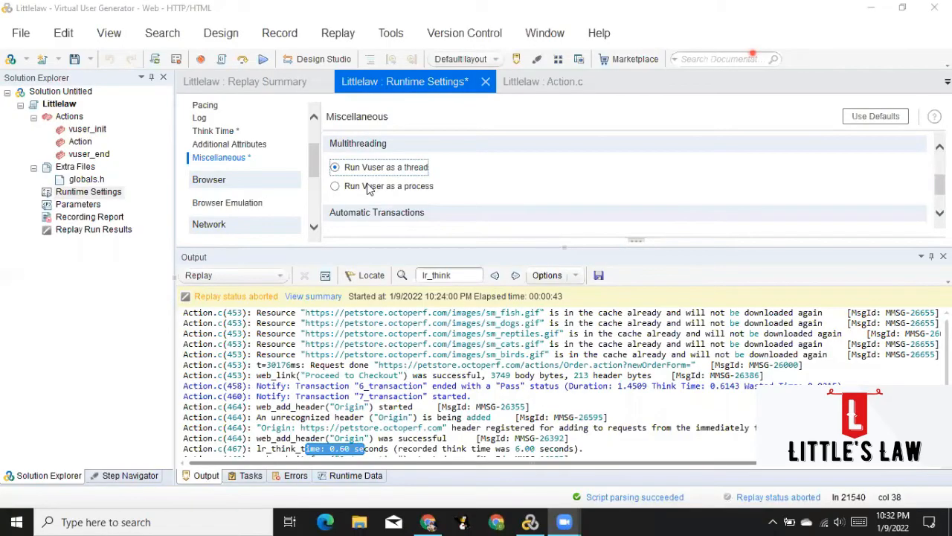
left_click(368, 186)
left_click(351, 186)
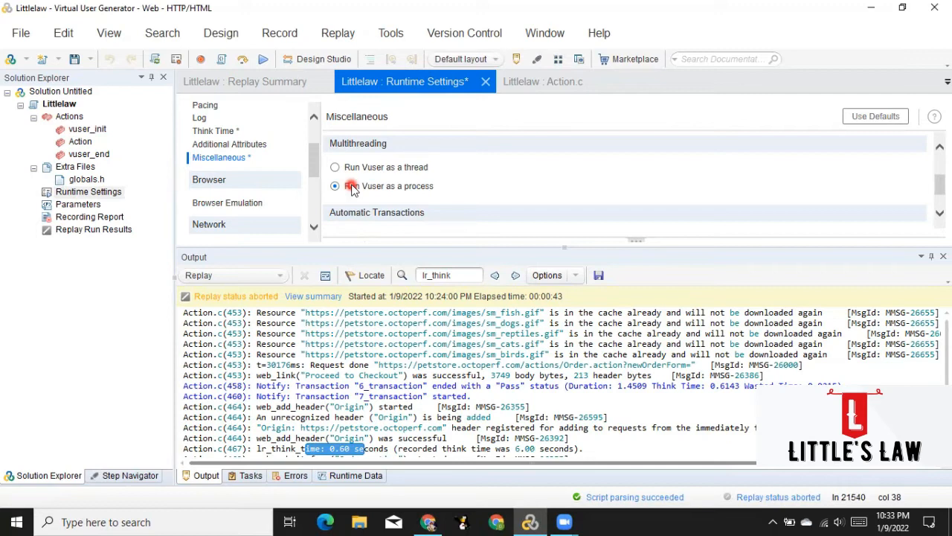
left_click(347, 171)
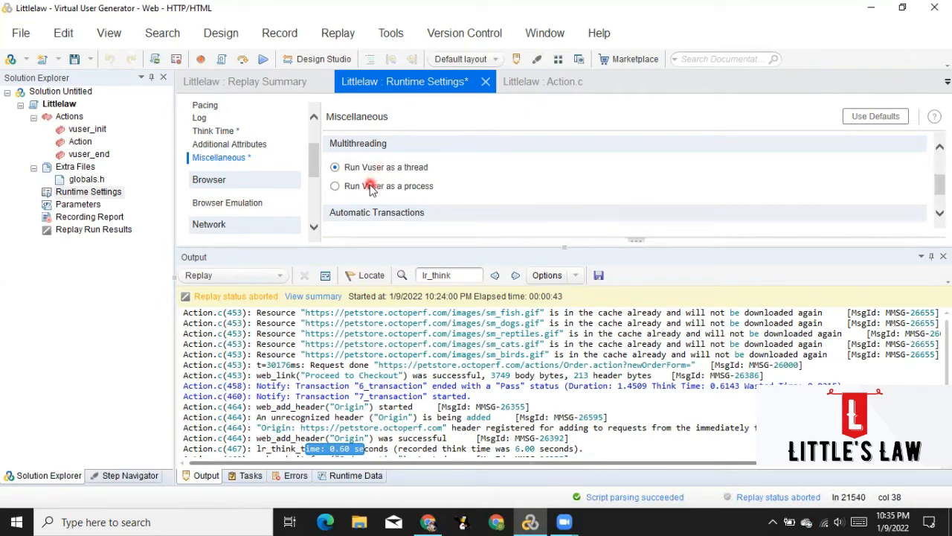
left_click(380, 186)
scroll(941, 213, "down", 2)
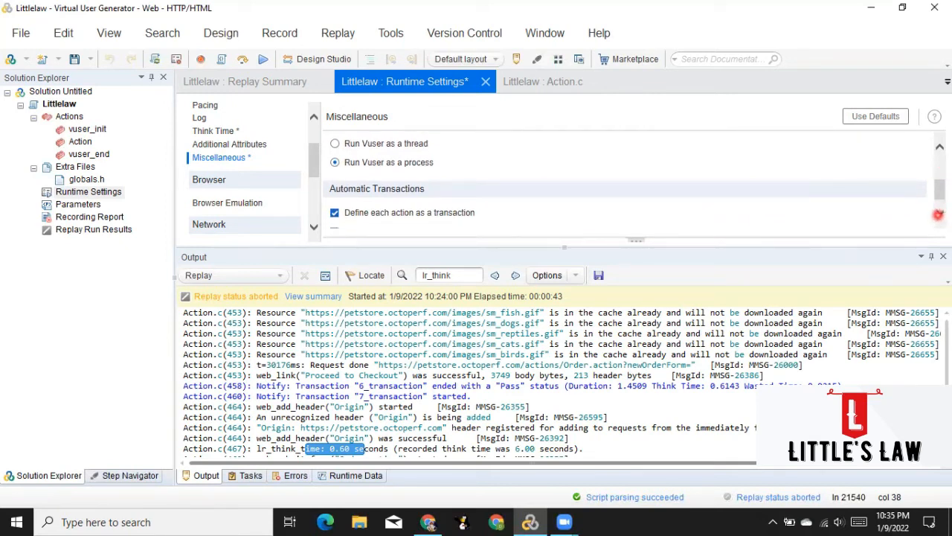
scroll(938, 215, "down", 1)
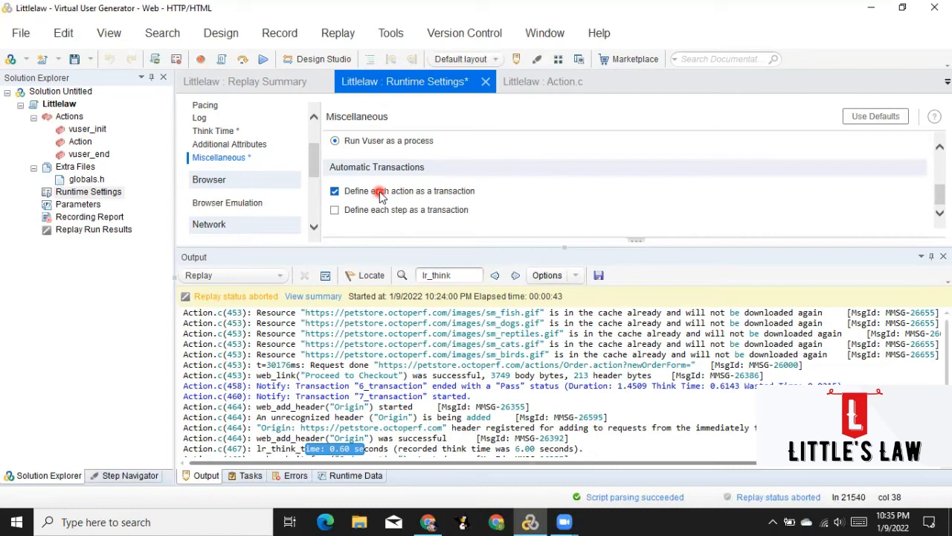
Open the Browser Emulation settings and enlarge the settings area above the replay log.
left_click(255, 205)
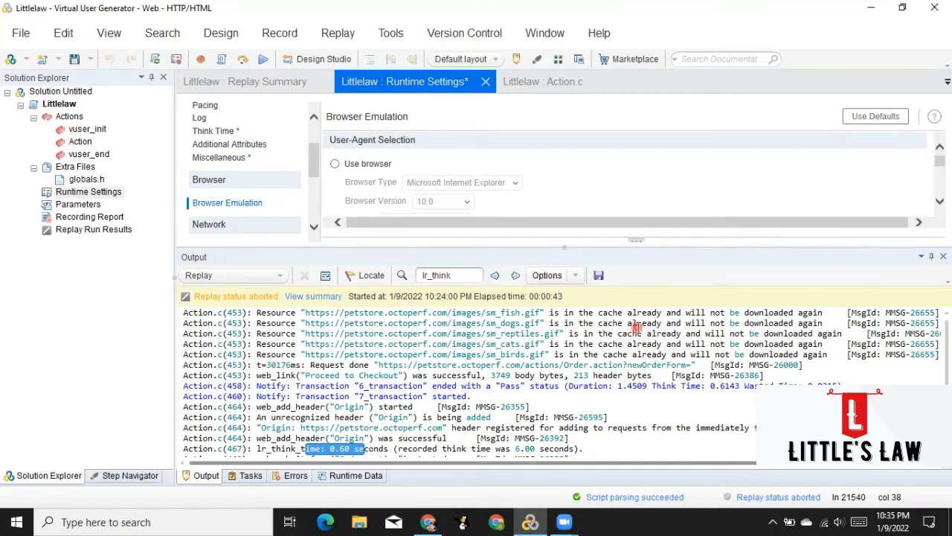
left_click(940, 201)
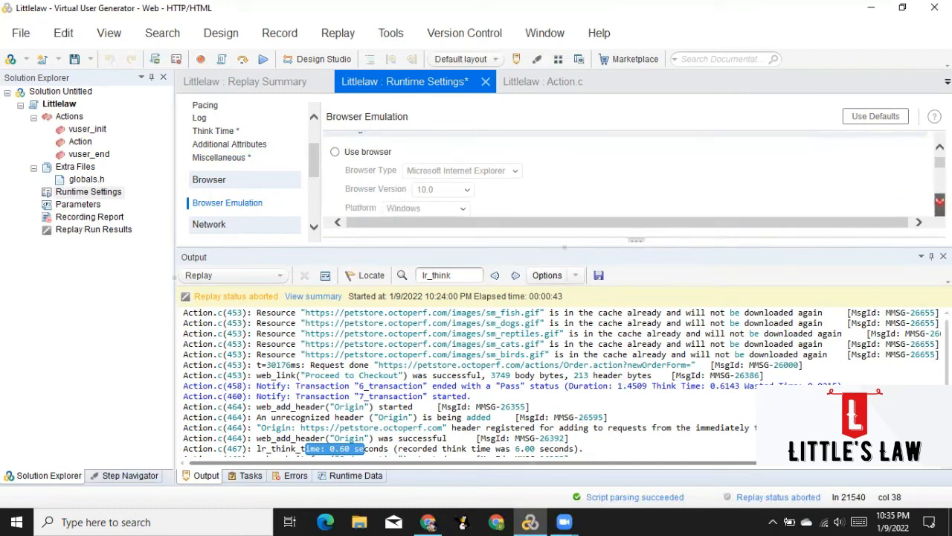
left_click(940, 201)
left_click(940, 145)
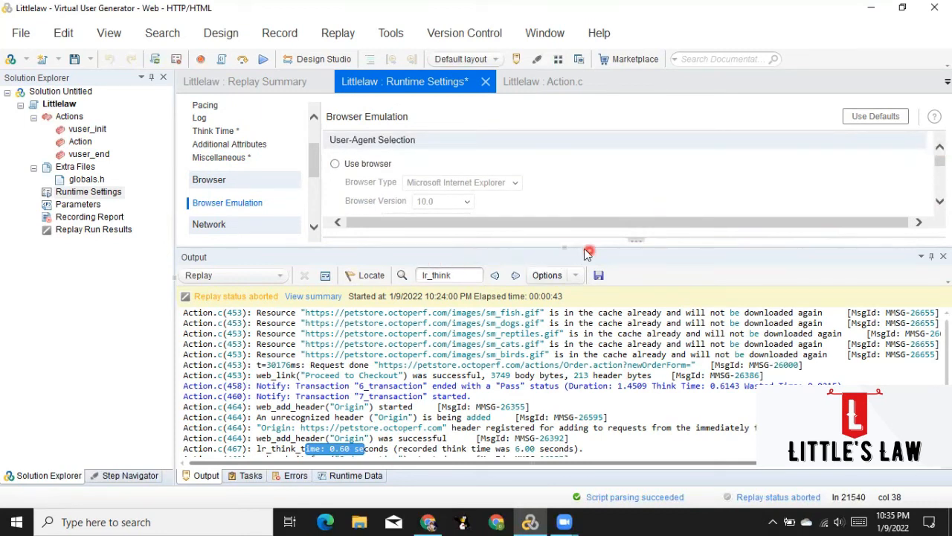
left_click_drag(564, 247, 556, 391)
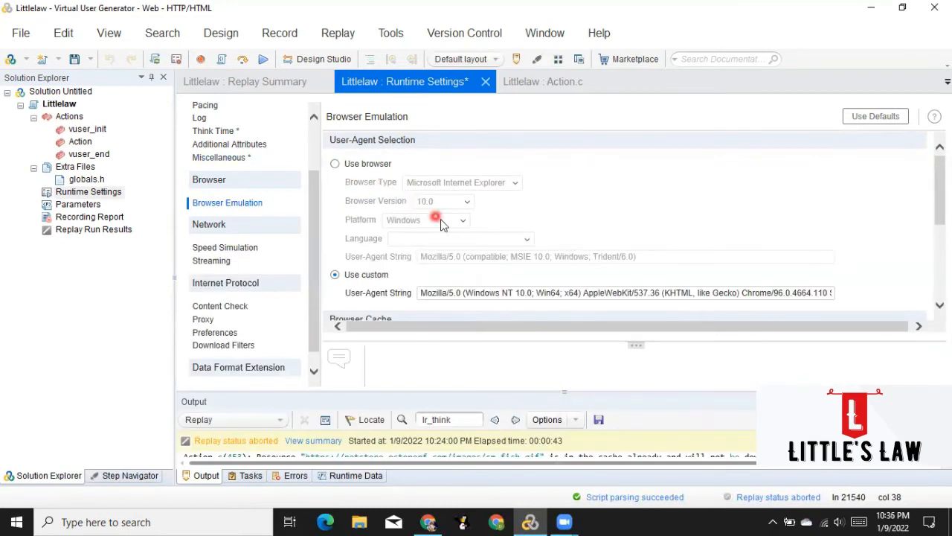
Select Use browser for the user agent and set the browser type to Microsoft Edge.
left_click(356, 165)
left_click(498, 185)
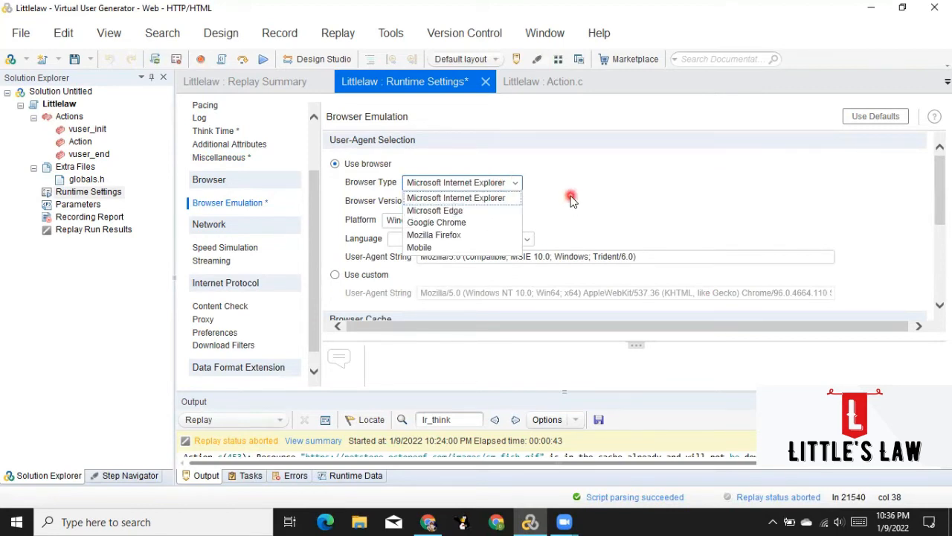
left_click(504, 186)
left_click(501, 185)
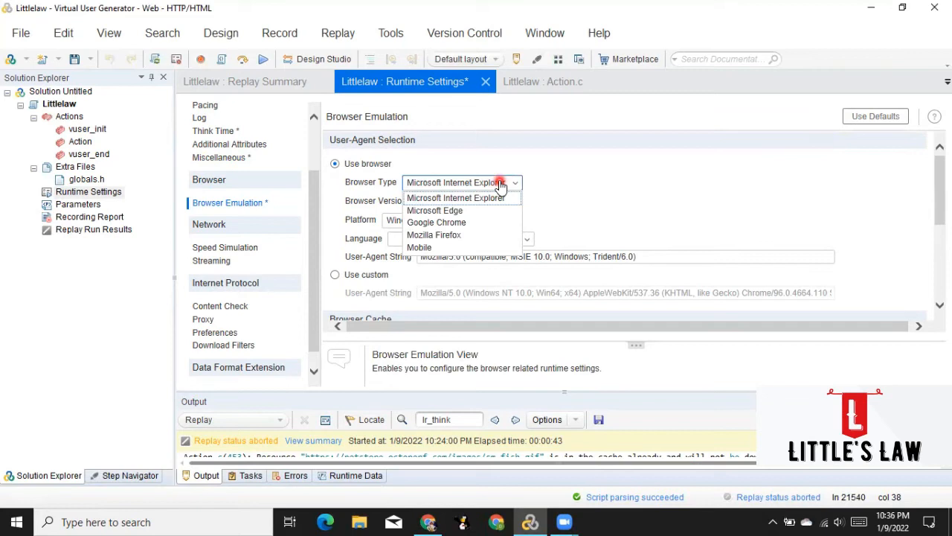
left_click(475, 211)
left_click(476, 206)
left_click(515, 223)
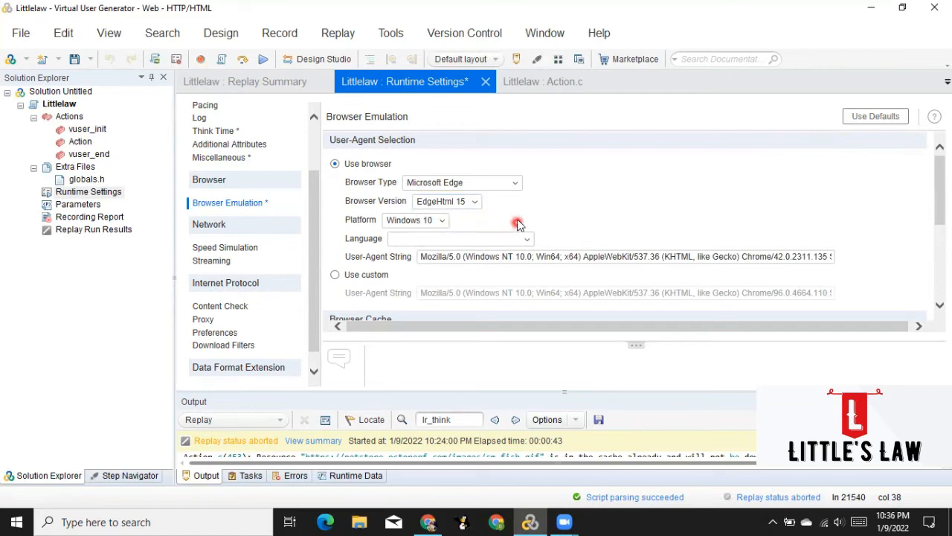
Review the platform, browser version and language choices for Microsoft Edge, along with its user-agent string.
left_click(425, 219)
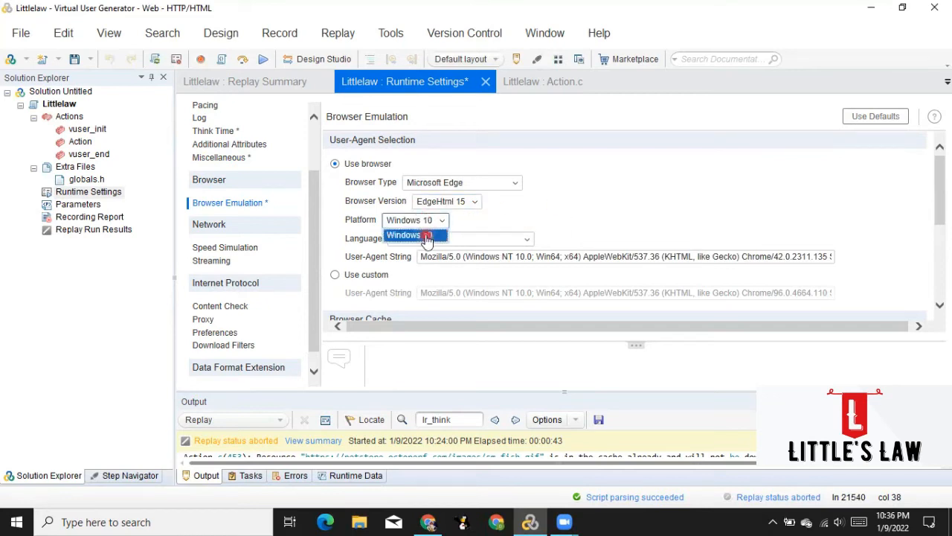
left_click(427, 236)
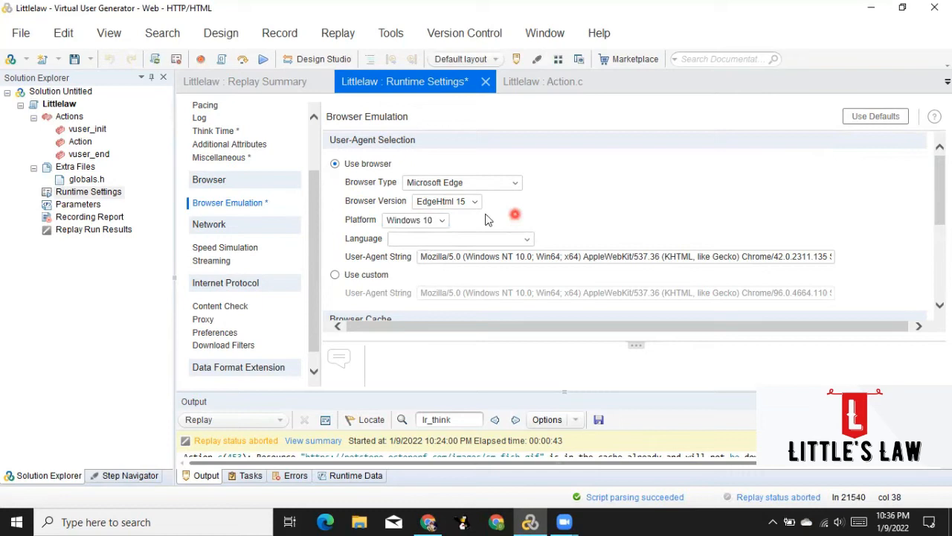
left_click(421, 220)
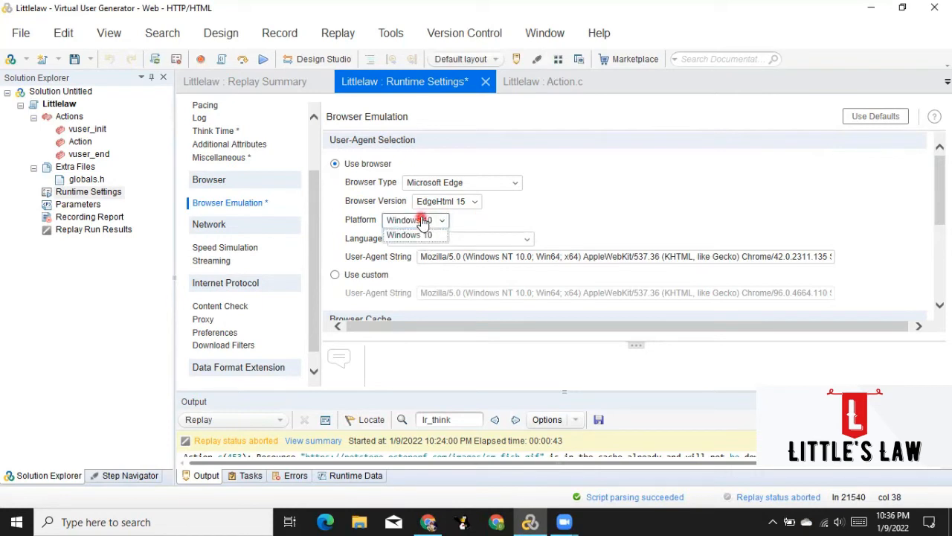
left_click(519, 223)
left_click(457, 201)
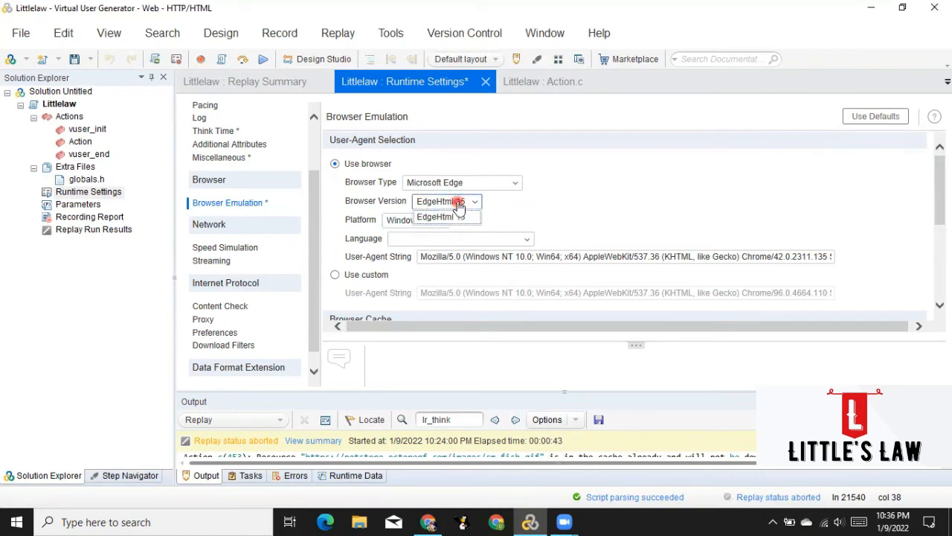
left_click(571, 213)
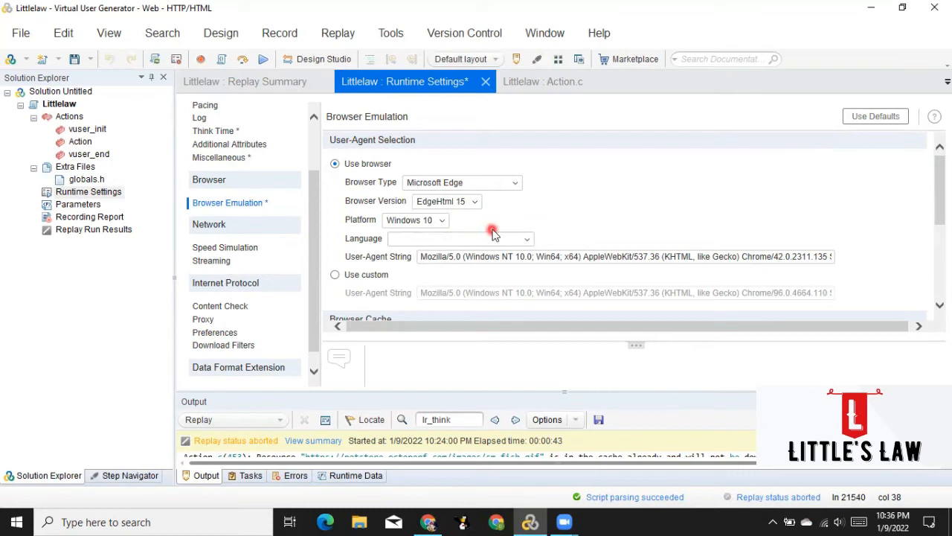
left_click(453, 239)
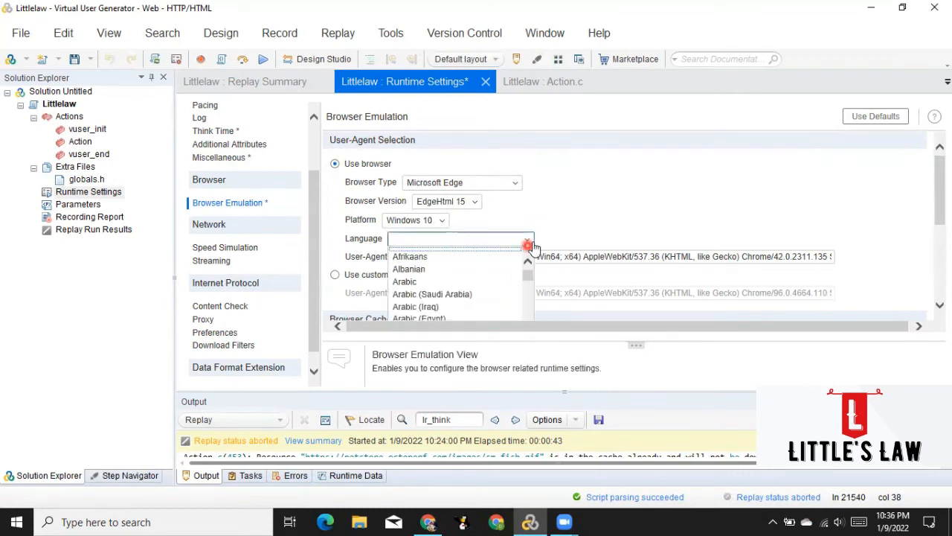
left_click(635, 220)
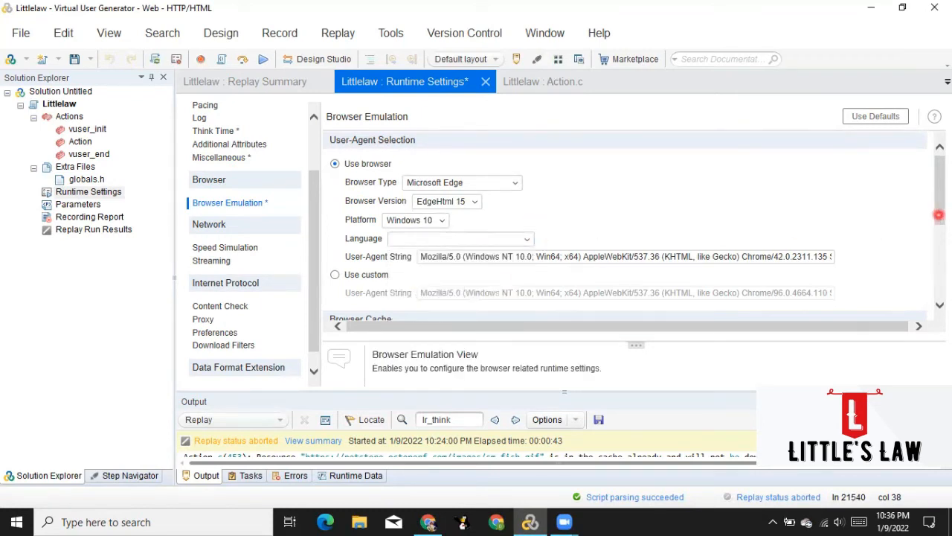
scroll(939, 215, "down", 3)
left_click_drag(943, 222, 942, 202)
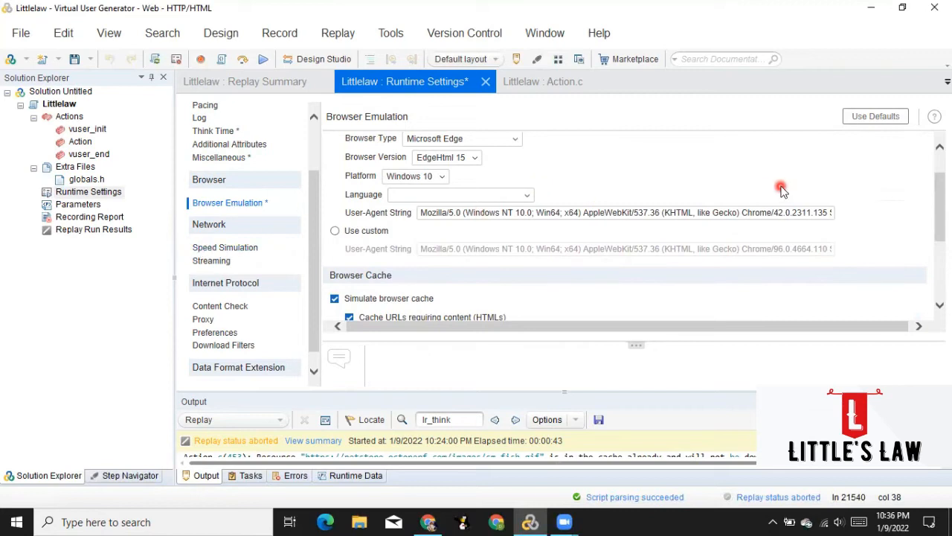
left_click_drag(940, 188, 946, 163)
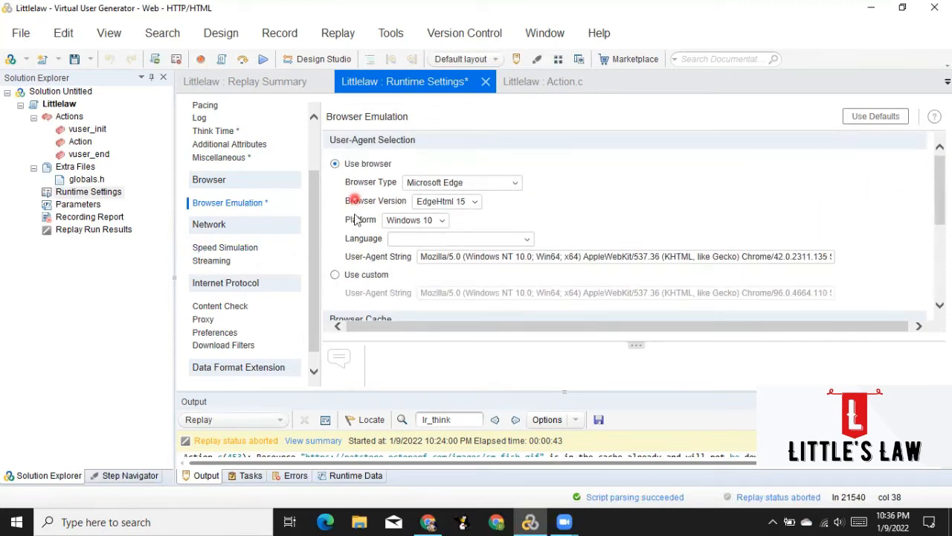
left_click_drag(423, 256, 492, 262)
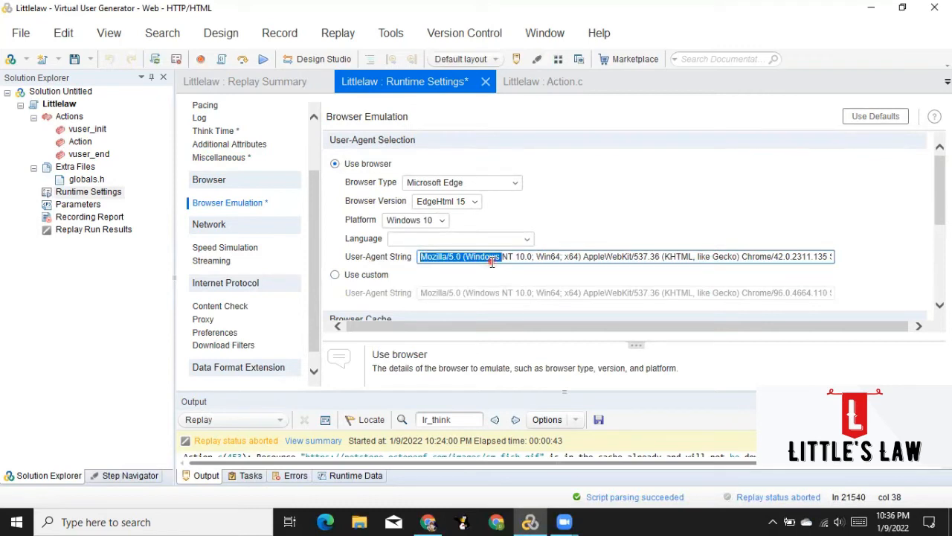
left_click_drag(492, 262, 560, 260)
Switch the user-agent selection to Use custom and highlight the whole custom user-agent string.
left_click_drag(942, 200, 942, 227)
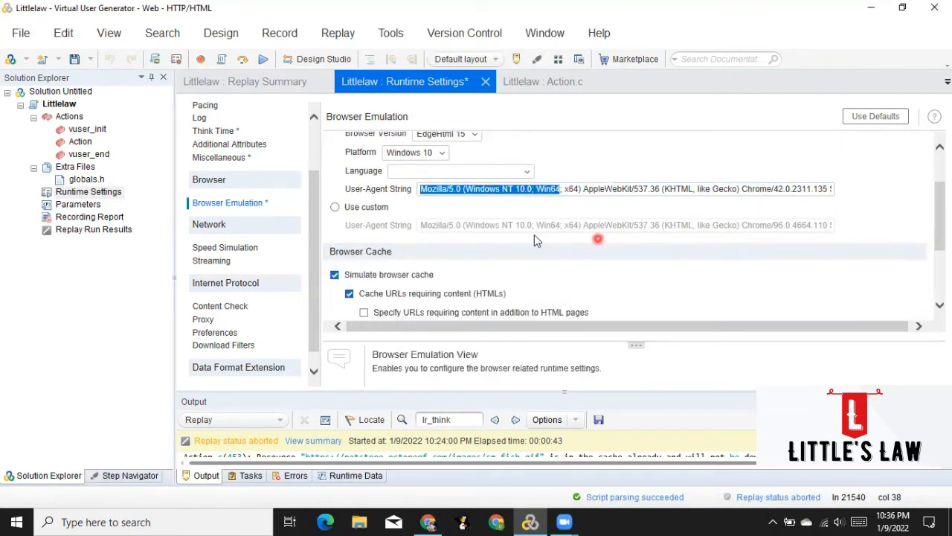
left_click(335, 208)
left_click(420, 224)
left_click_drag(421, 225, 844, 230)
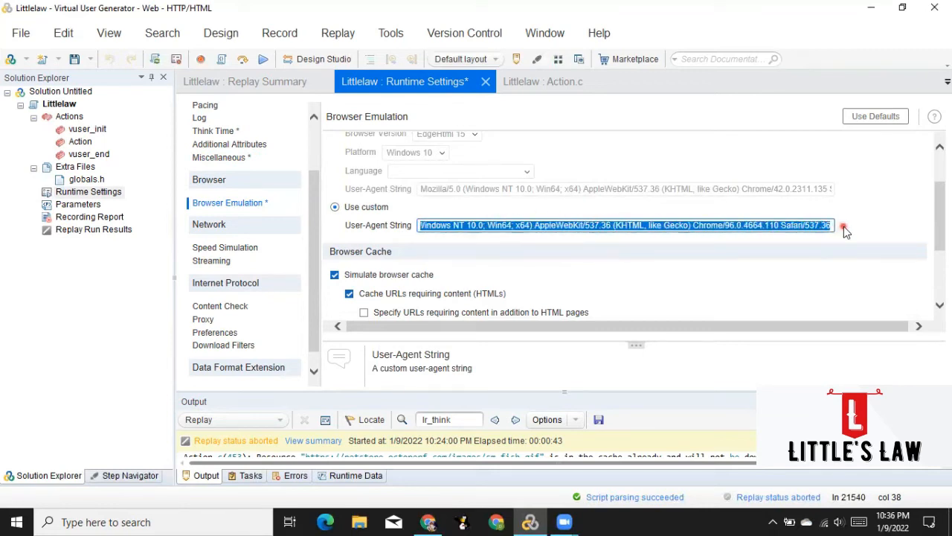
Turn Simulate browser cache off and on again, and do the same with Download non-HTML resources.
left_click_drag(940, 214, 941, 247)
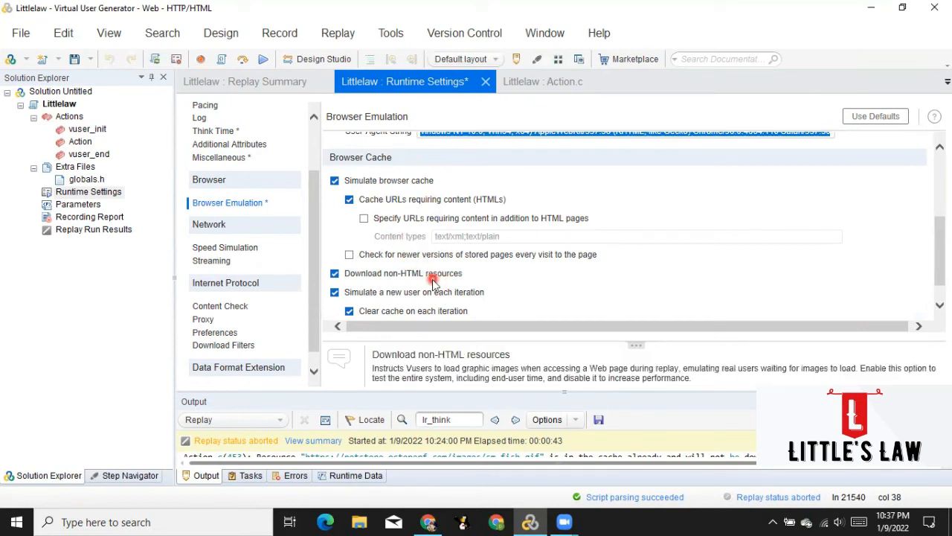
left_click(377, 184)
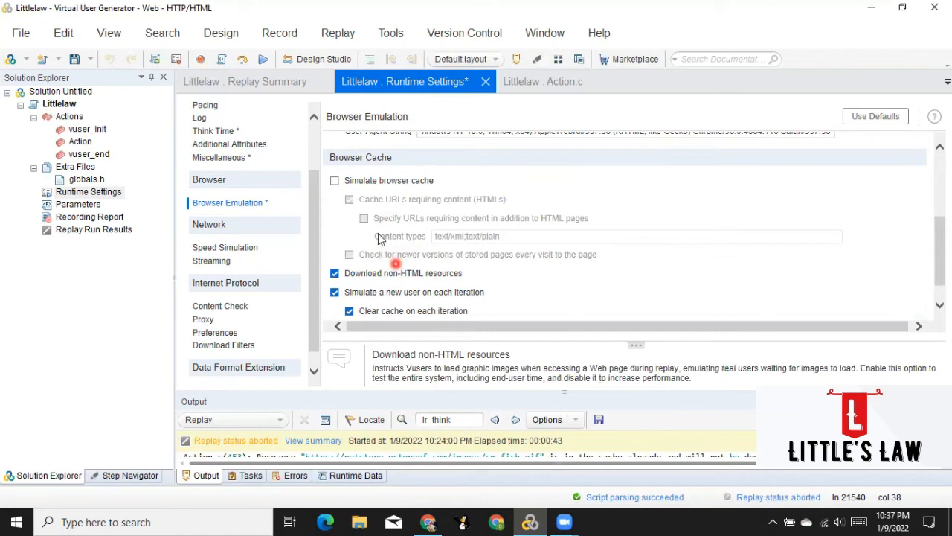
left_click(369, 186)
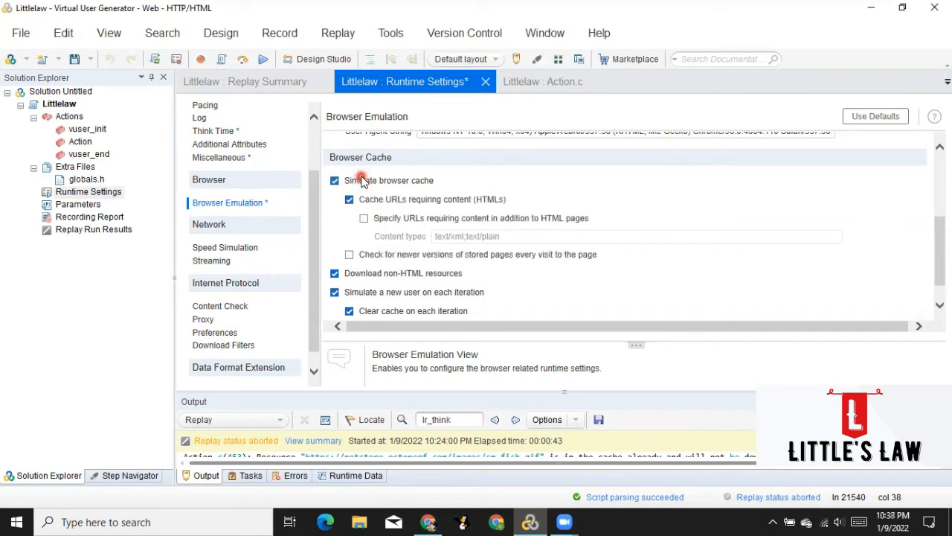
mouse_move(384, 277)
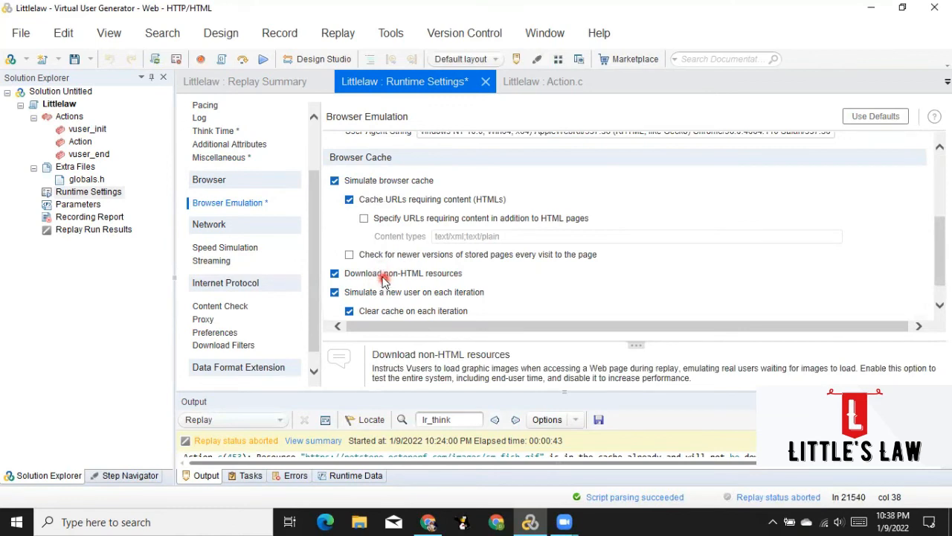
left_click(381, 276)
left_click(382, 277)
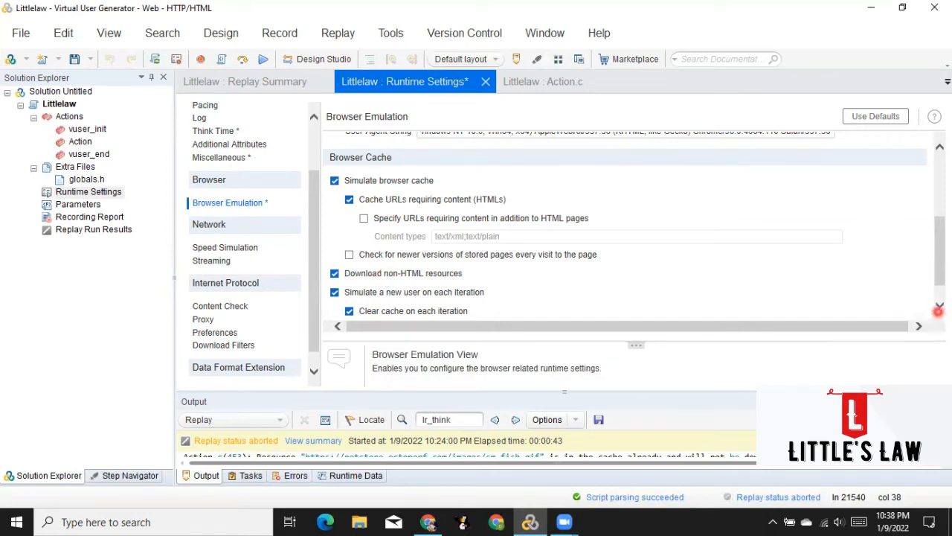
Toggle Clear cache on each iteration off and on, and disable Simulate a new user on each iteration.
left_click(938, 305)
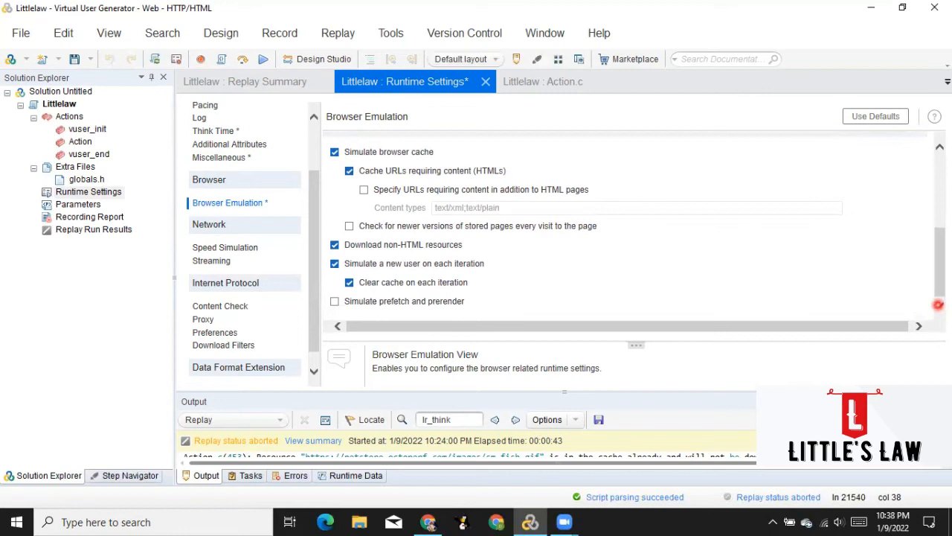
left_click(364, 282)
left_click(367, 285)
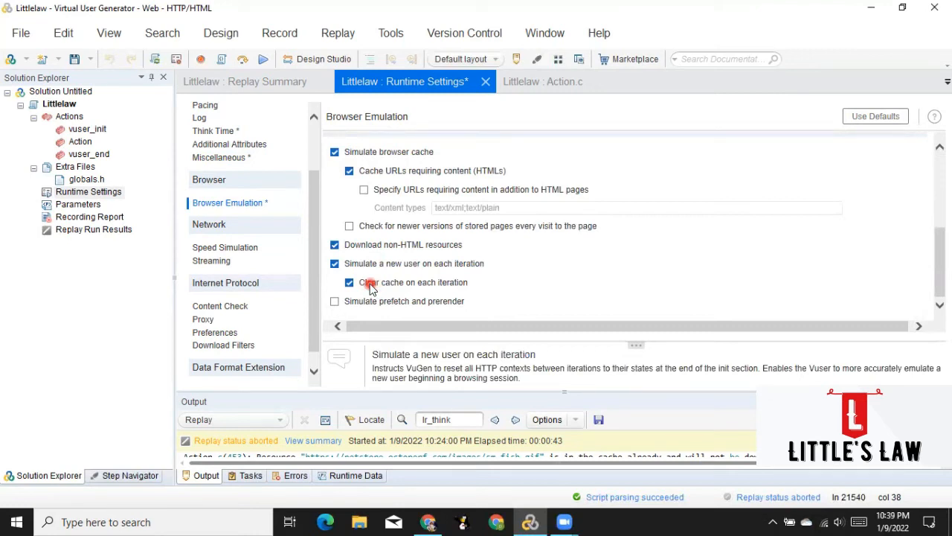
left_click(335, 265)
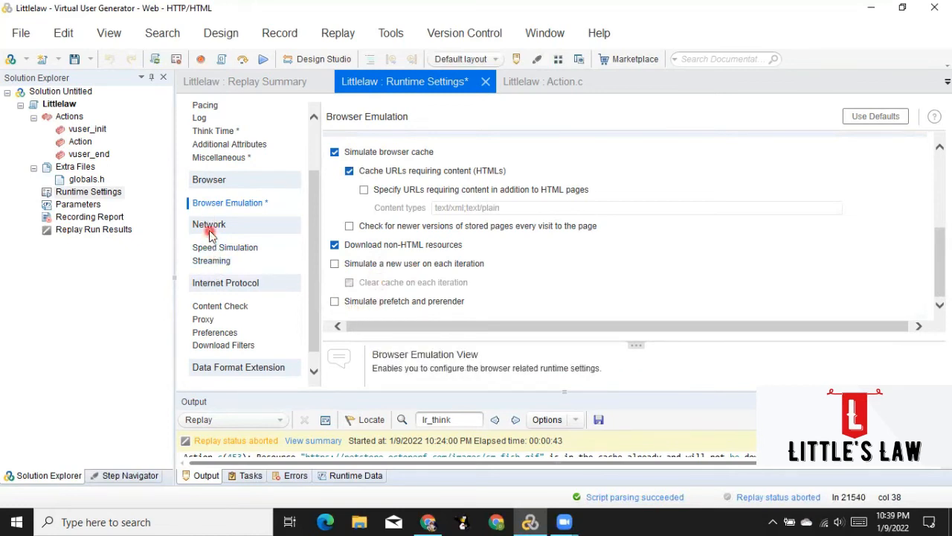
In the Speed Simulation settings, view the predefined bandwidth choices and select Use a custom bandwidth.
left_click(219, 252)
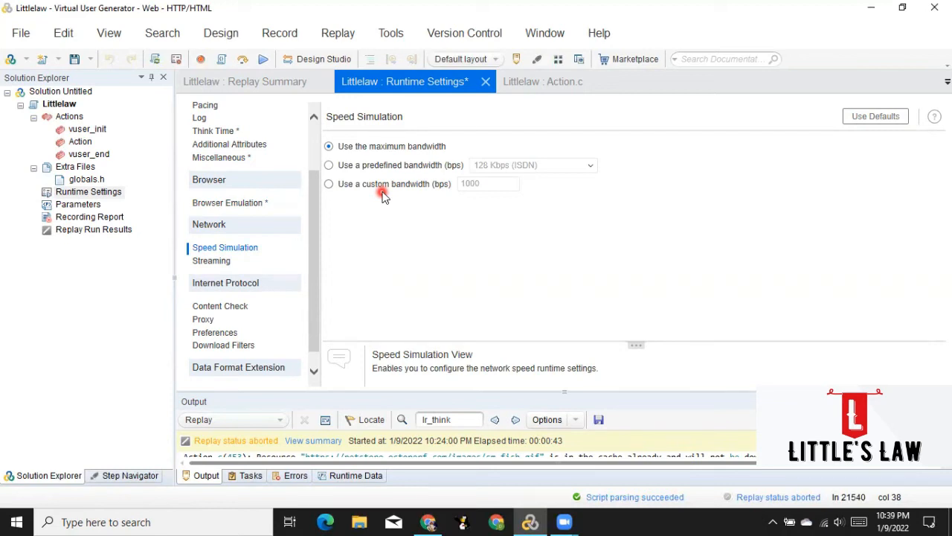
left_click(384, 147)
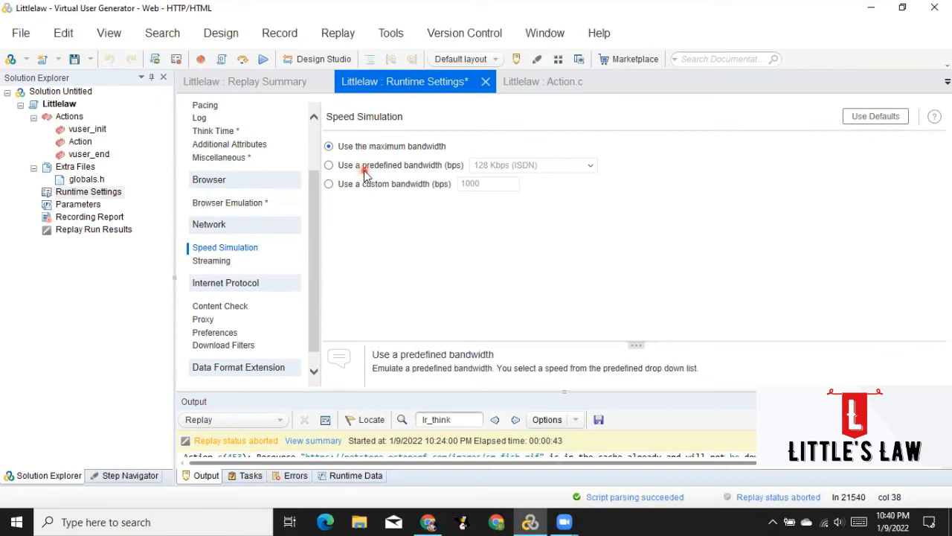
left_click(362, 167)
left_click(578, 171)
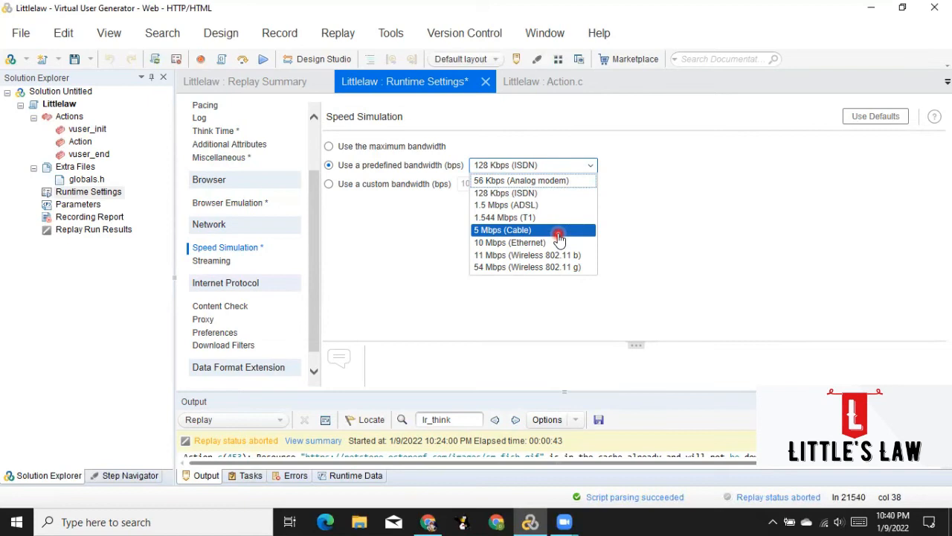
left_click(346, 187)
left_click(351, 186)
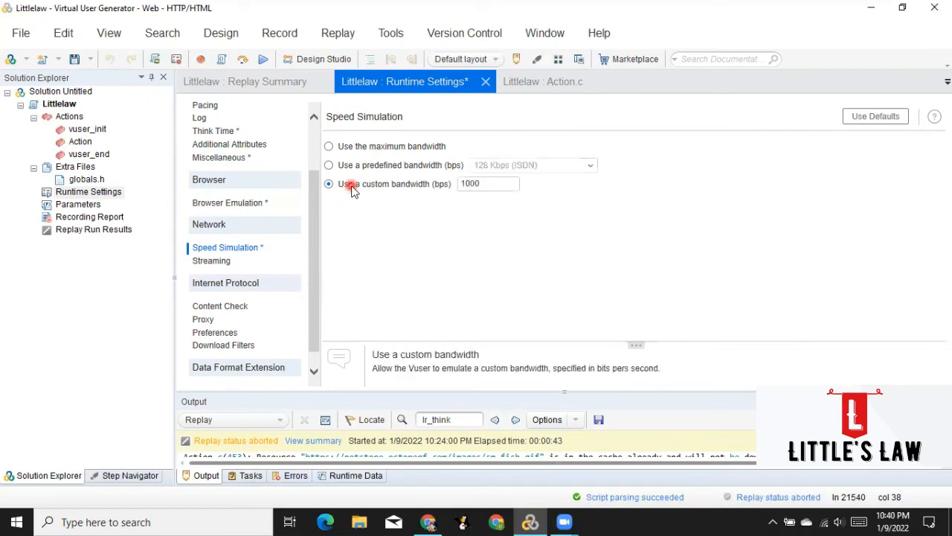
left_click(513, 186)
left_click(198, 311)
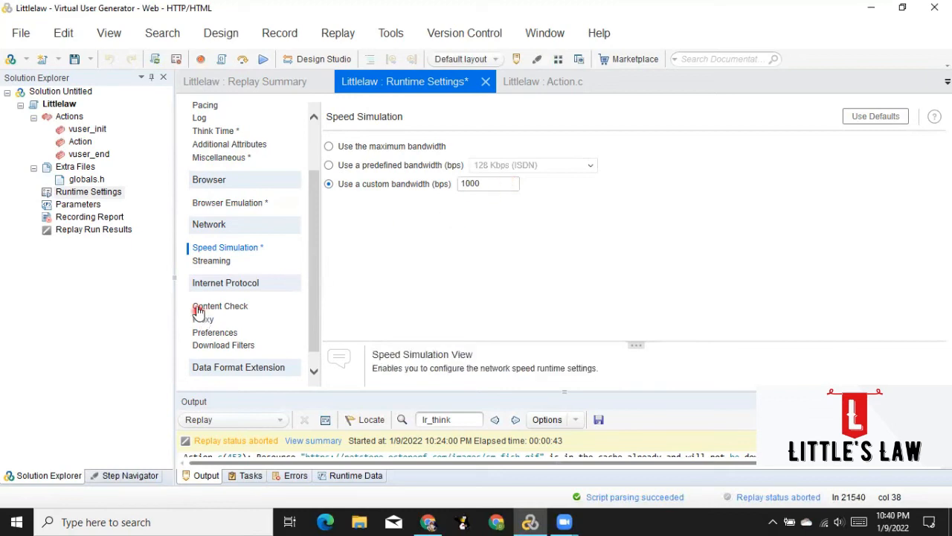
Review the network Streaming settings and the Content Check settings.
left_click(200, 260)
left_click(408, 270)
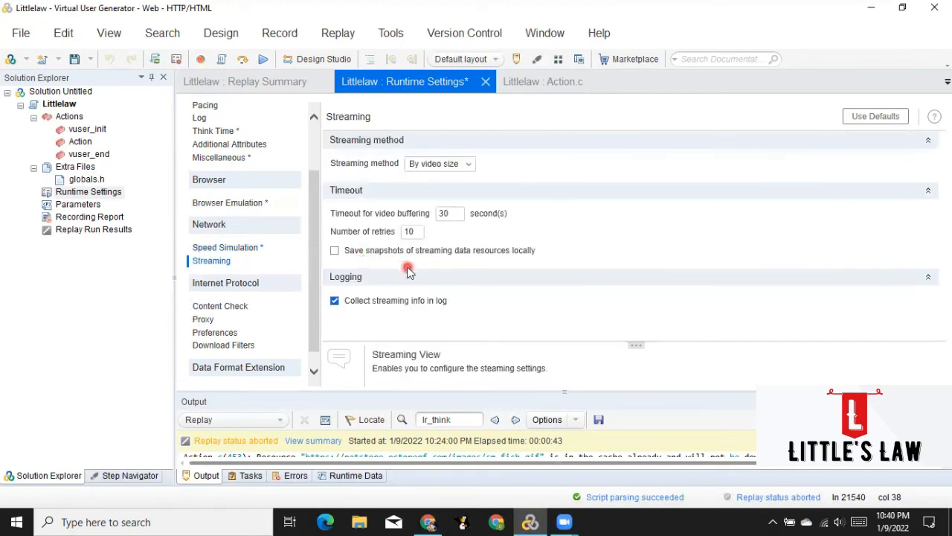
scroll(315, 268, "down", 1)
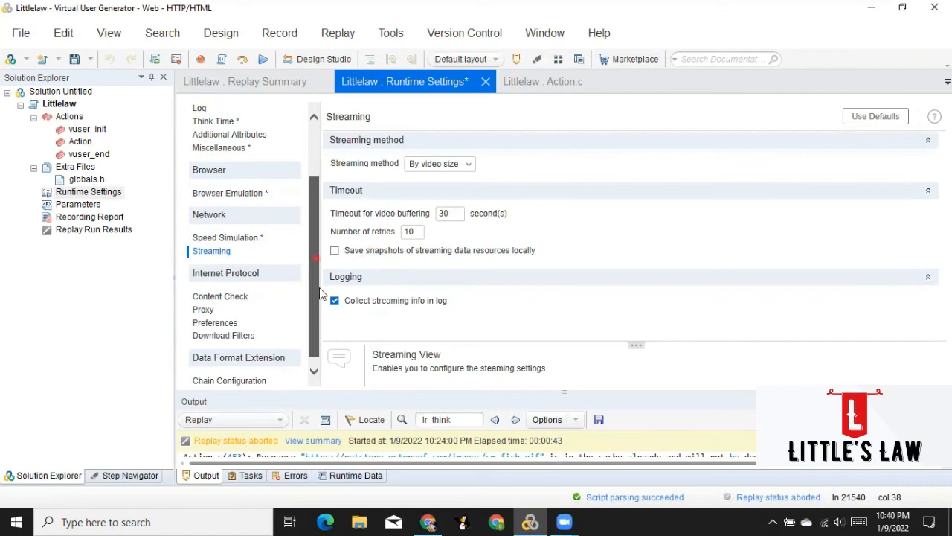
scroll(318, 292, "down", 1)
left_click(225, 293)
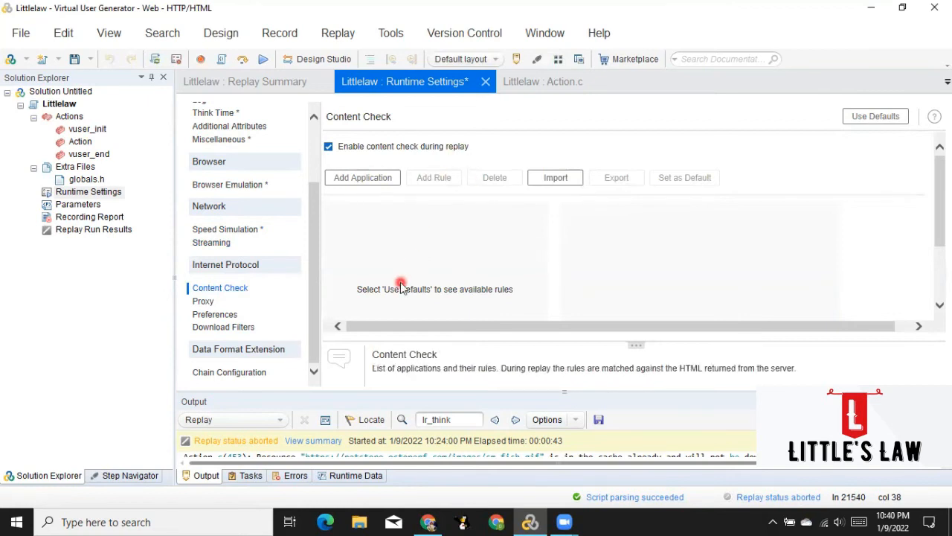
In the Proxy settings, try the default HTTP and custom proxy options, and return to No proxy (direct connection to the Internet).
left_click(203, 301)
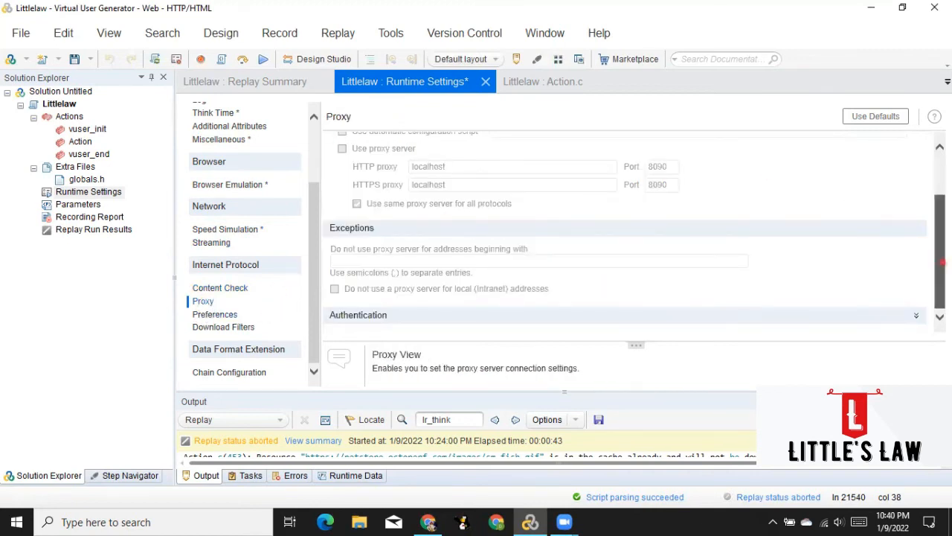
left_click_drag(942, 261, 941, 217)
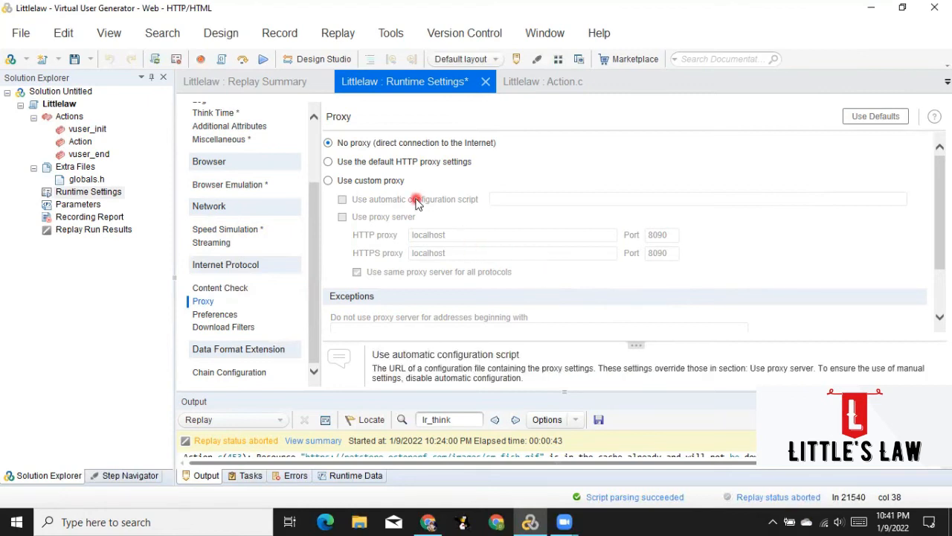
left_click(355, 160)
left_click(355, 181)
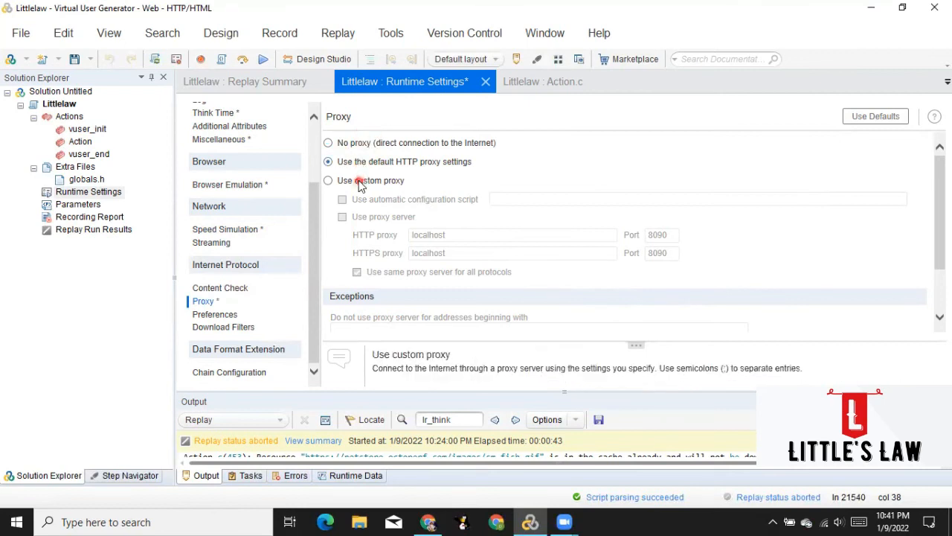
left_click(351, 144)
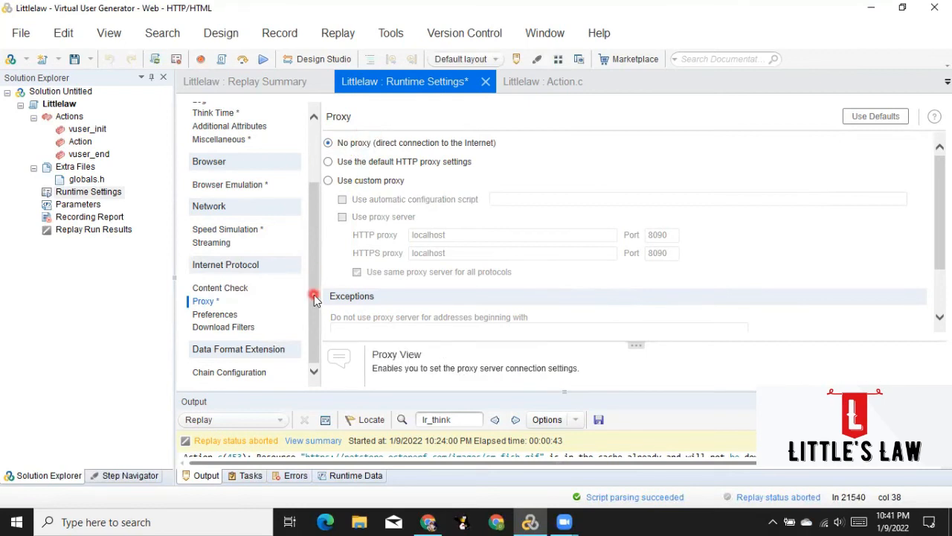
In the Preferences settings, enable image and text checks and review the Web Performance Graph Generation and Advanced options.
left_click(214, 314)
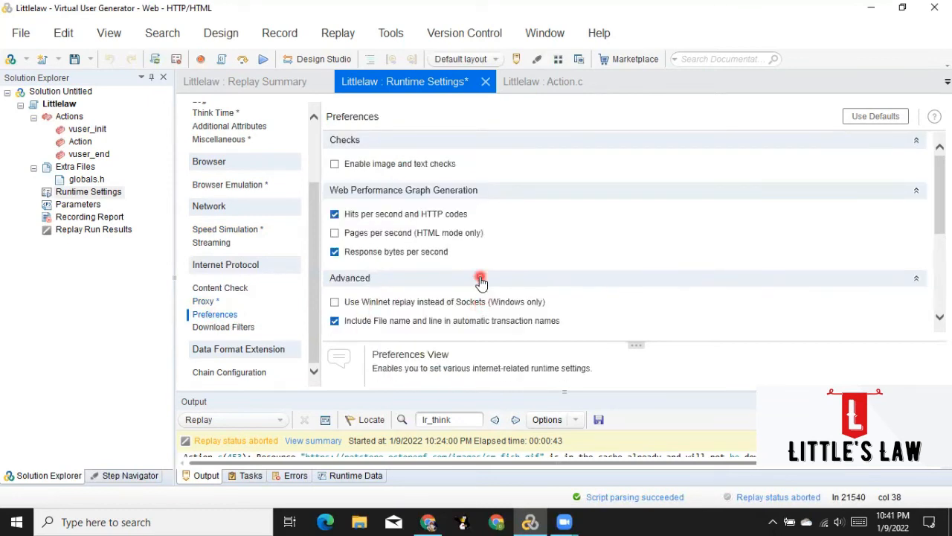
left_click(369, 168)
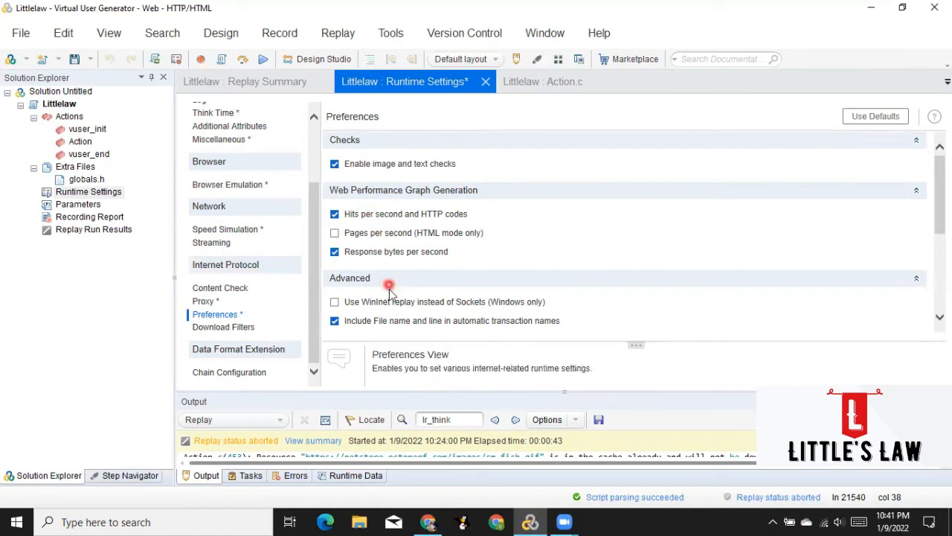
scroll(390, 253, "down", 3)
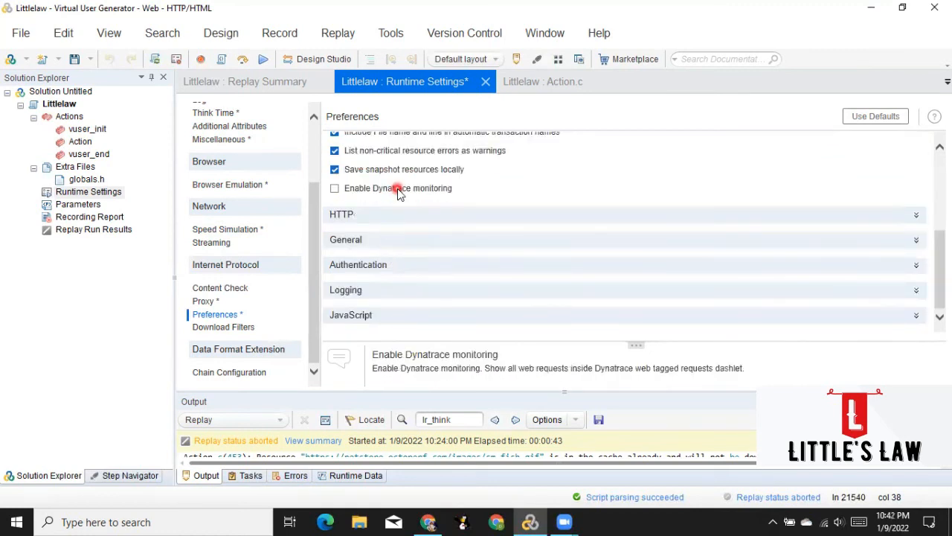
left_click_drag(941, 273, 941, 223)
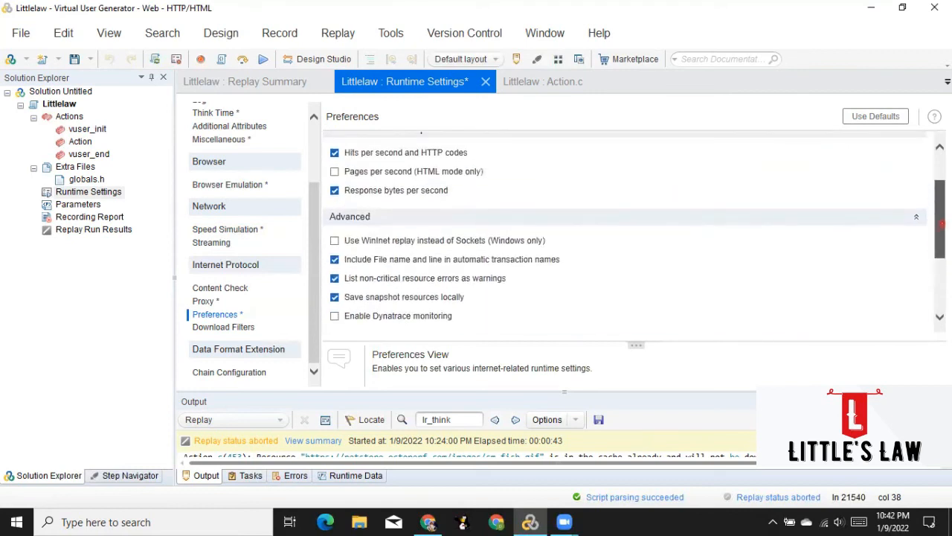
left_click_drag(941, 223, 903, 260)
Expand the HTTP preferences and review the HTTP version choices, header, timeout and compression options.
left_click(895, 246)
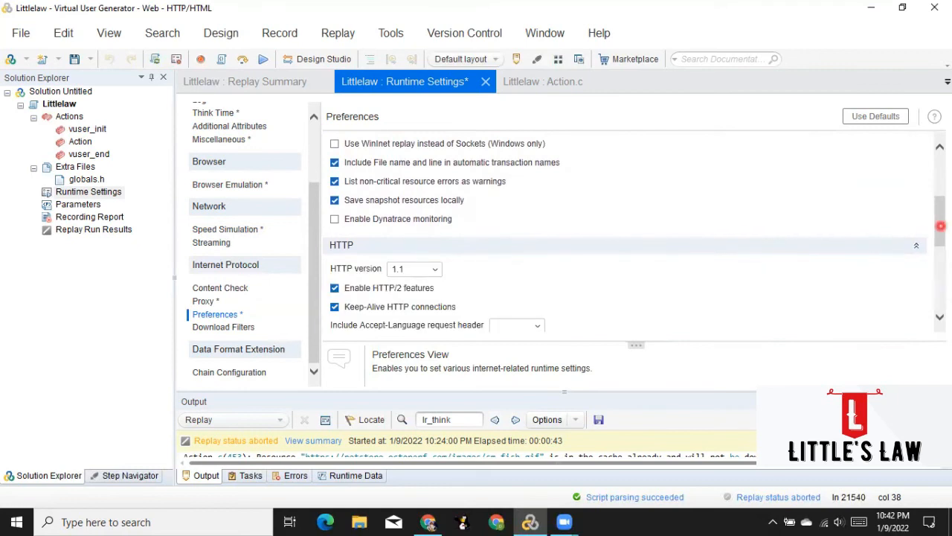
left_click_drag(941, 216, 920, 233)
left_click(436, 208)
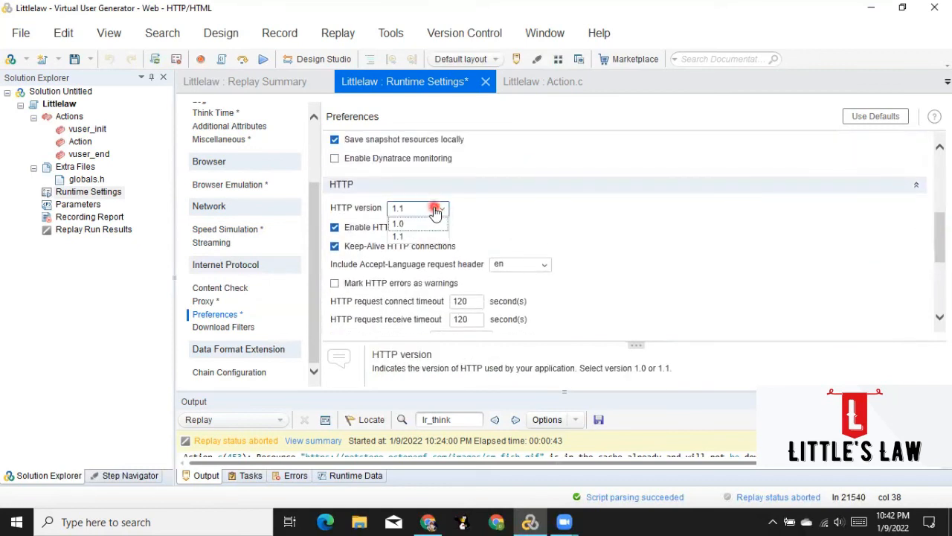
left_click(501, 212)
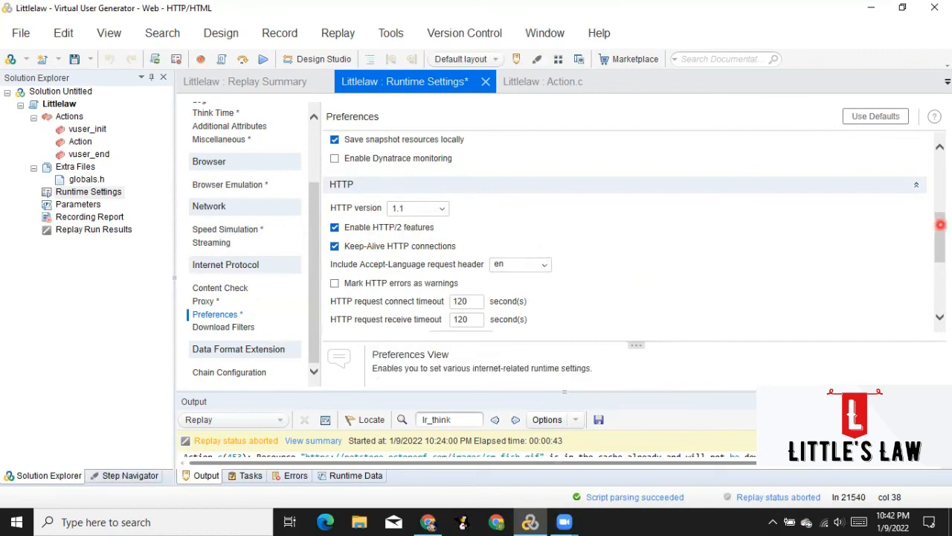
left_click_drag(941, 221, 940, 235)
scroll(940, 235, "down", 3)
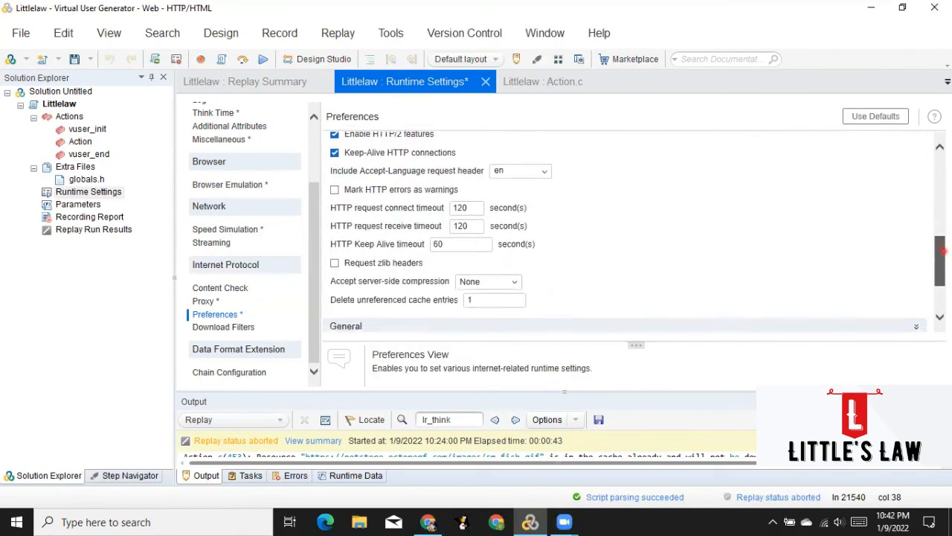
Expand the General preferences and review the snapshot, caching, charset, timeout, IP version and callback interval options.
left_click(911, 266)
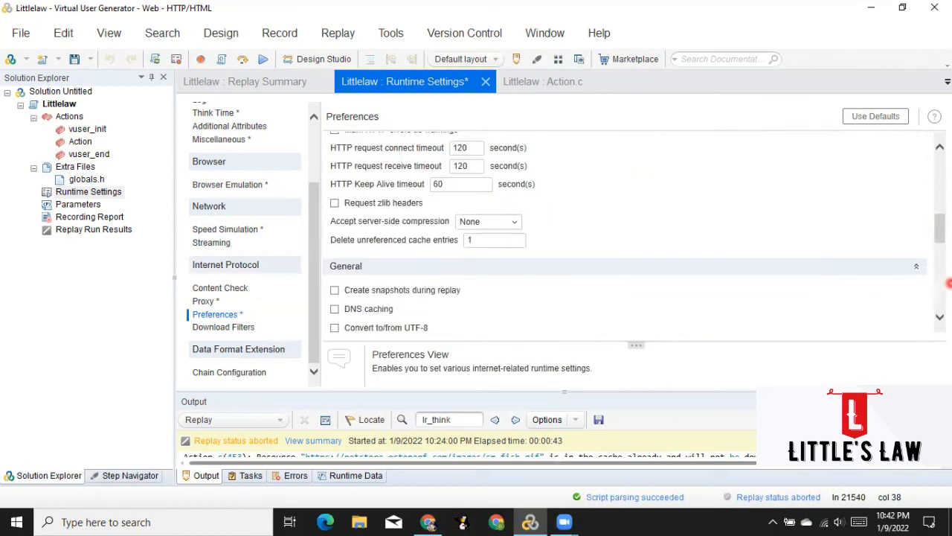
left_click_drag(942, 218, 941, 229)
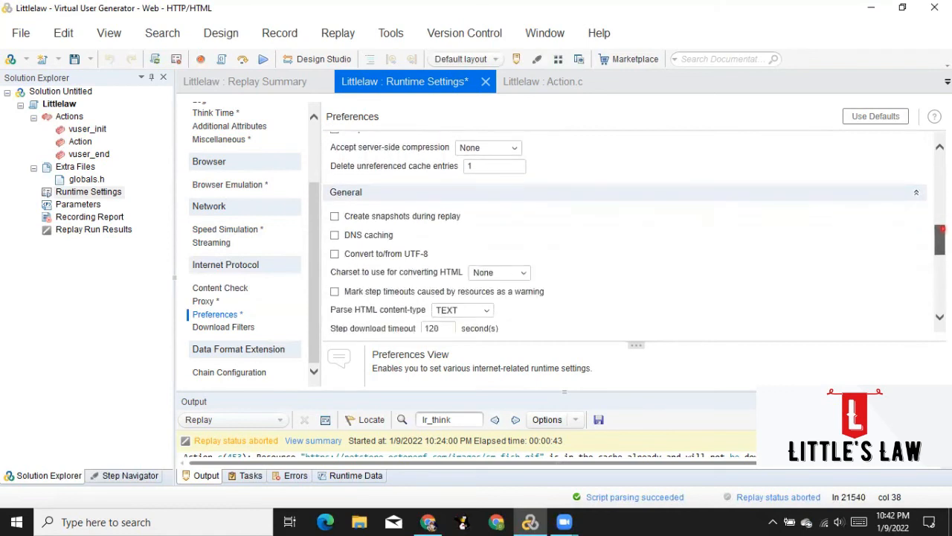
scroll(941, 229, "down", 1)
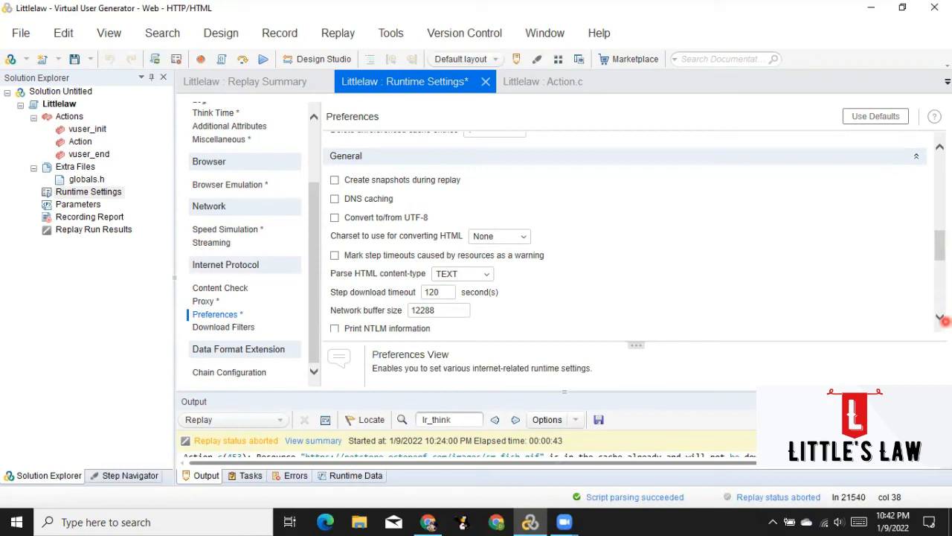
left_click(939, 317)
left_click(941, 318)
left_click(942, 318)
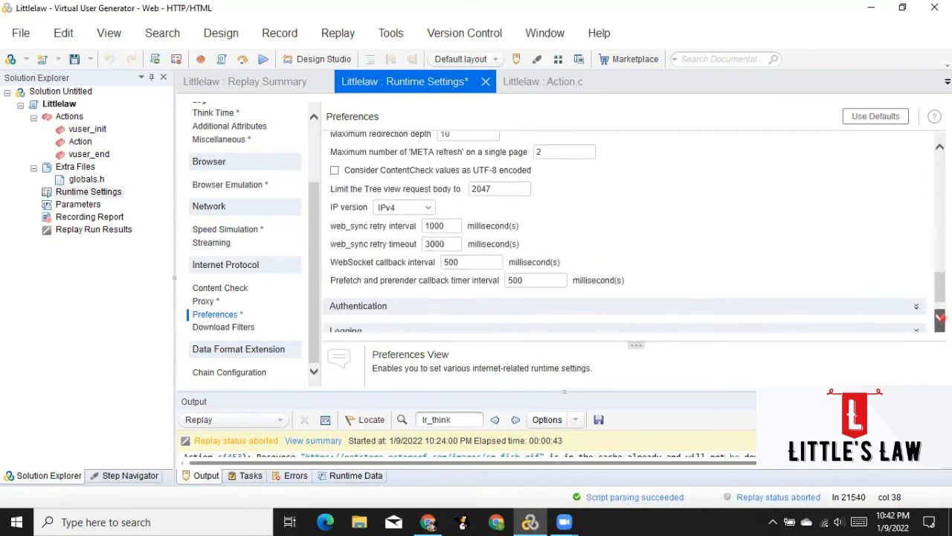
left_click(942, 318)
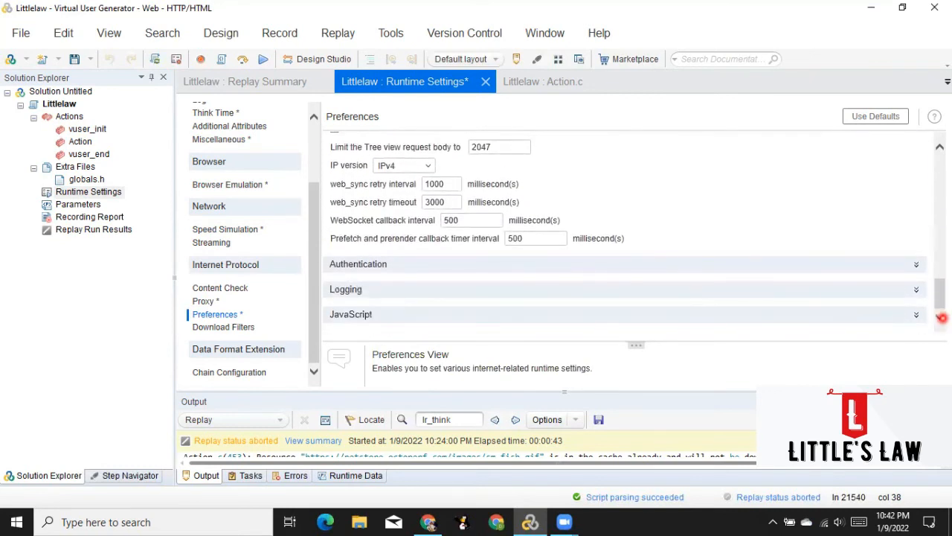
Expand the Authentication preferences and review the NTLM, integrated authentication and SPN options.
left_click(915, 265)
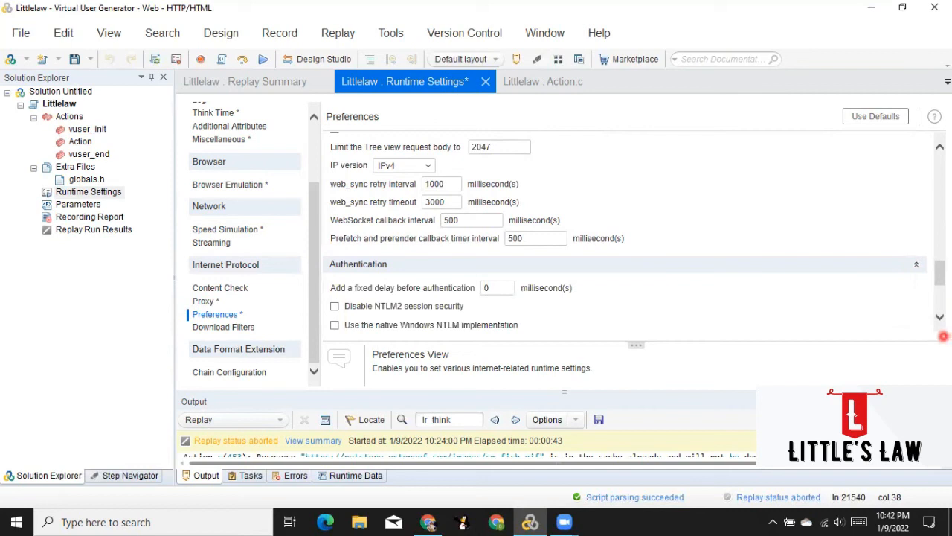
left_click(939, 317)
left_click(939, 318)
left_click(939, 318)
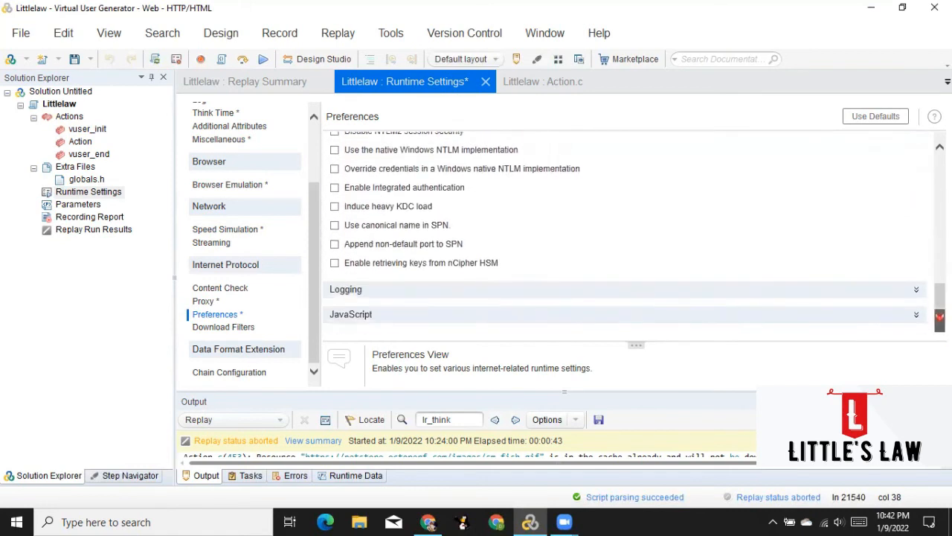
Expand the Logging and JavaScript preferences and review their print buffer and JavaScript engine options.
left_click(887, 291)
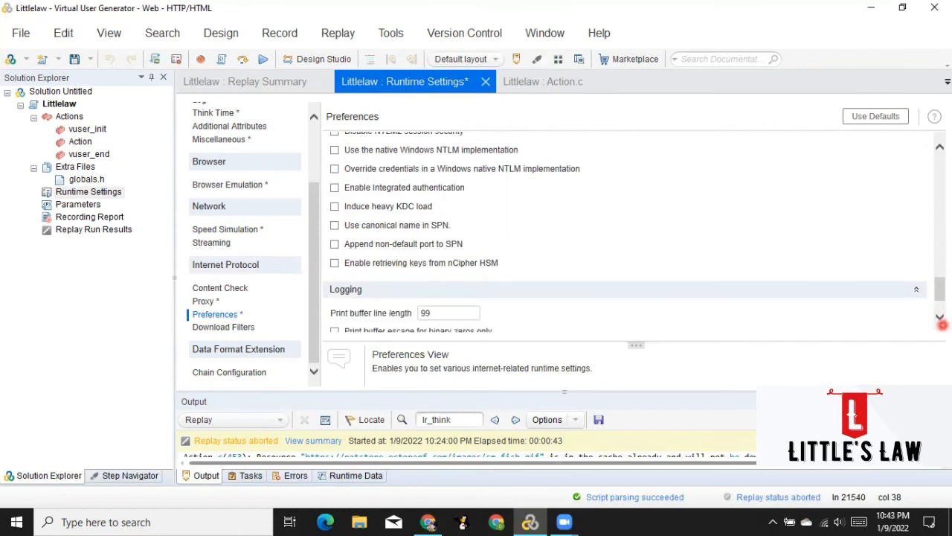
left_click(940, 318)
left_click(915, 314)
left_click(940, 317)
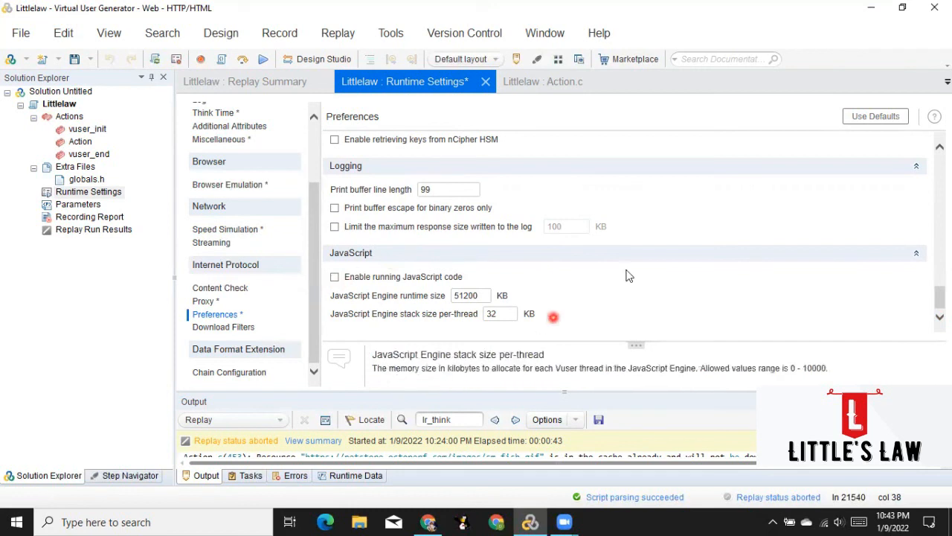
Restore the Preferences settings to their defaults.
scroll(554, 306, "up", 5)
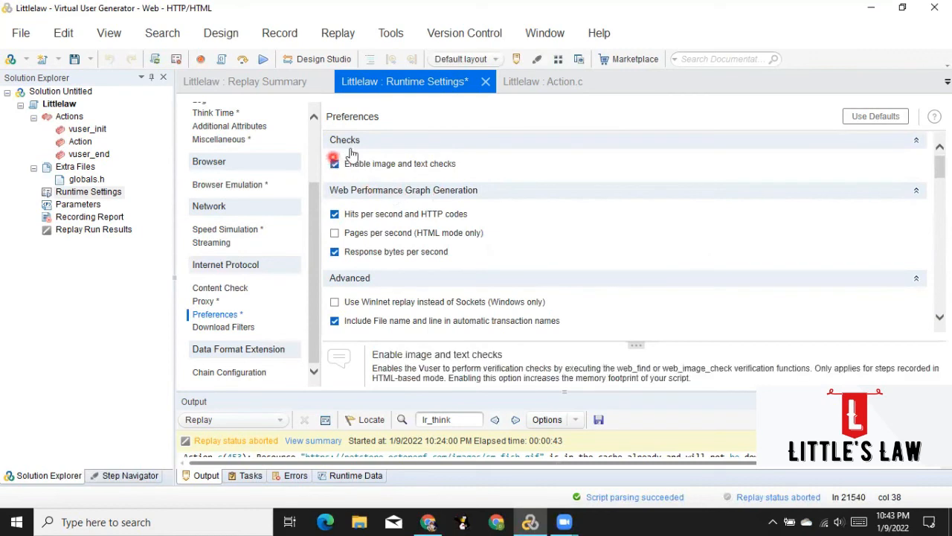
left_click(877, 117)
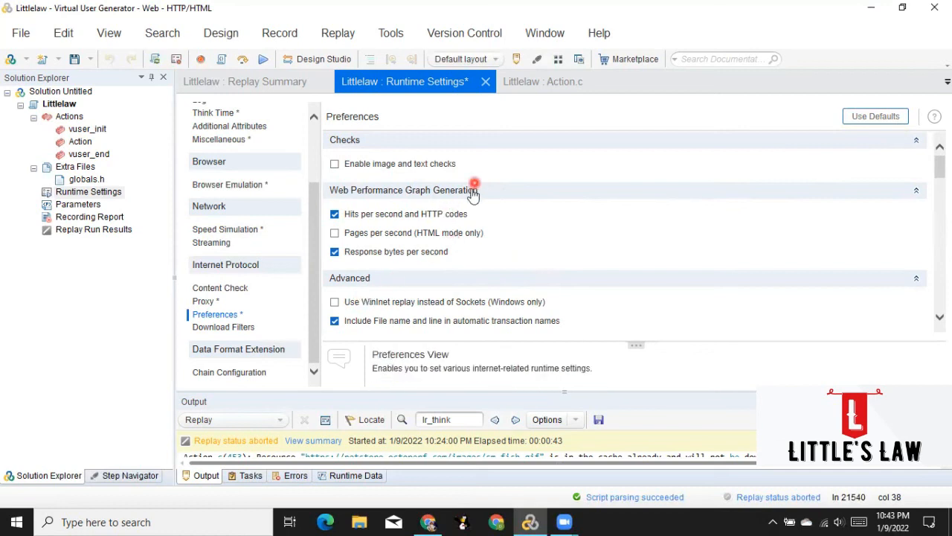
In the Download Filters settings, add a URL filter for *.jpg to the list of excluded addresses.
left_click(207, 328)
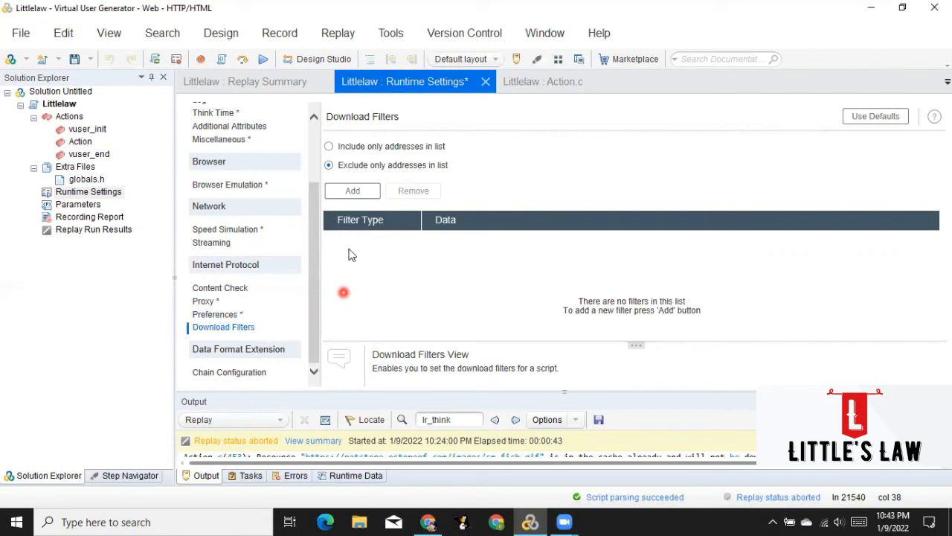
mouse_move(344, 158)
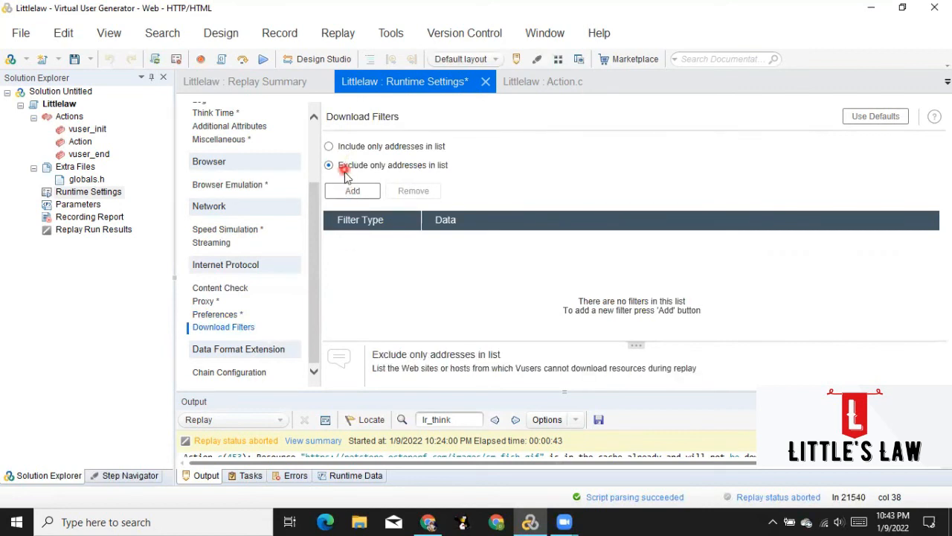
left_click(348, 189)
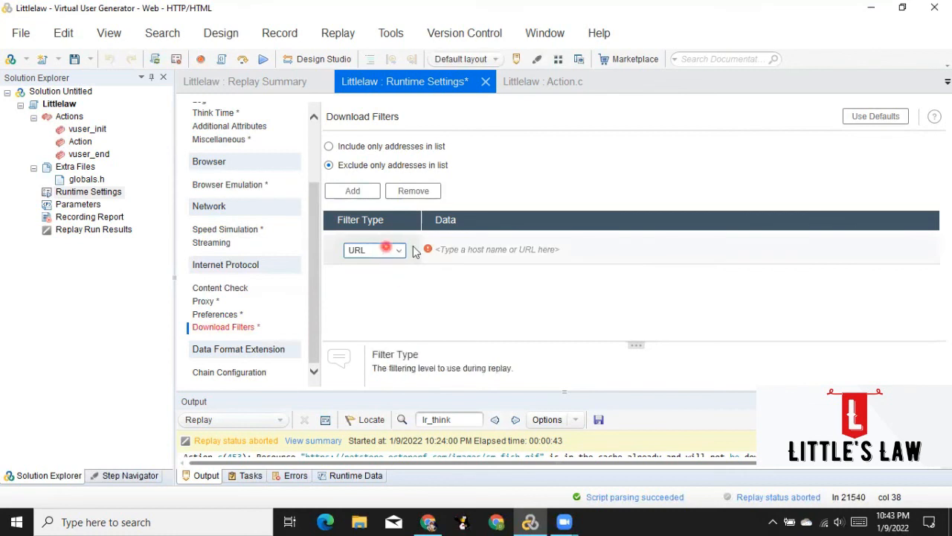
left_click(456, 251)
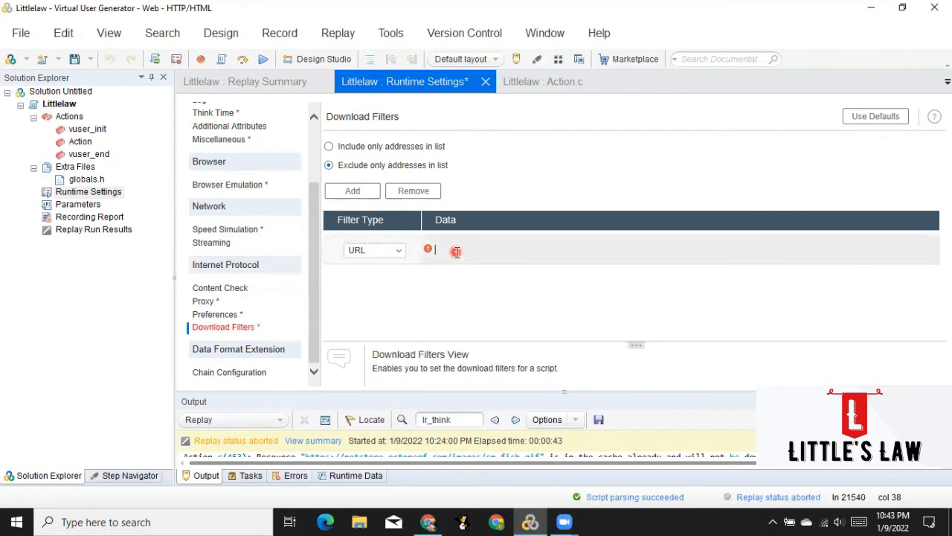
type("*.jpg")
left_click(415, 356)
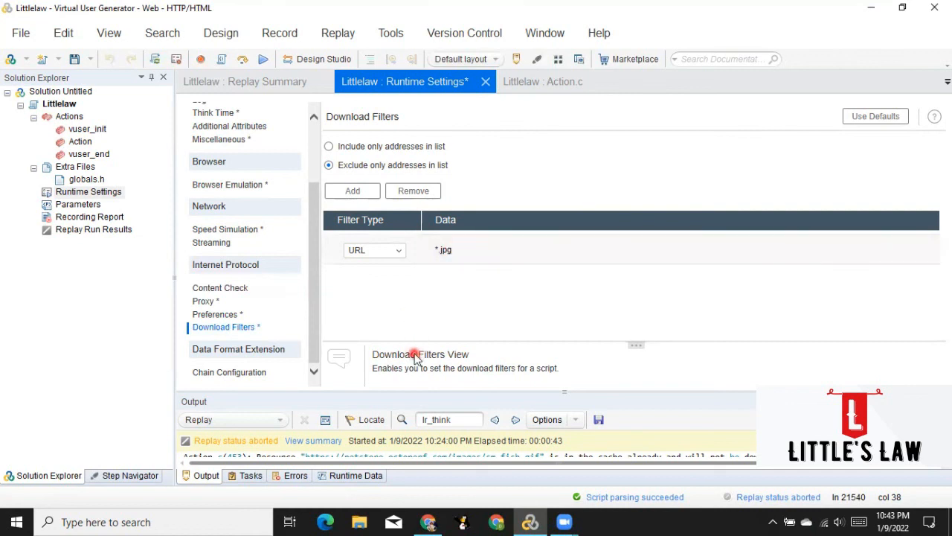
Try the HOST and HostSfx filter types on the *.jpg download filter, and return it to URL.
left_click(395, 250)
left_click(382, 278)
left_click(389, 250)
left_click(381, 290)
left_click(394, 252)
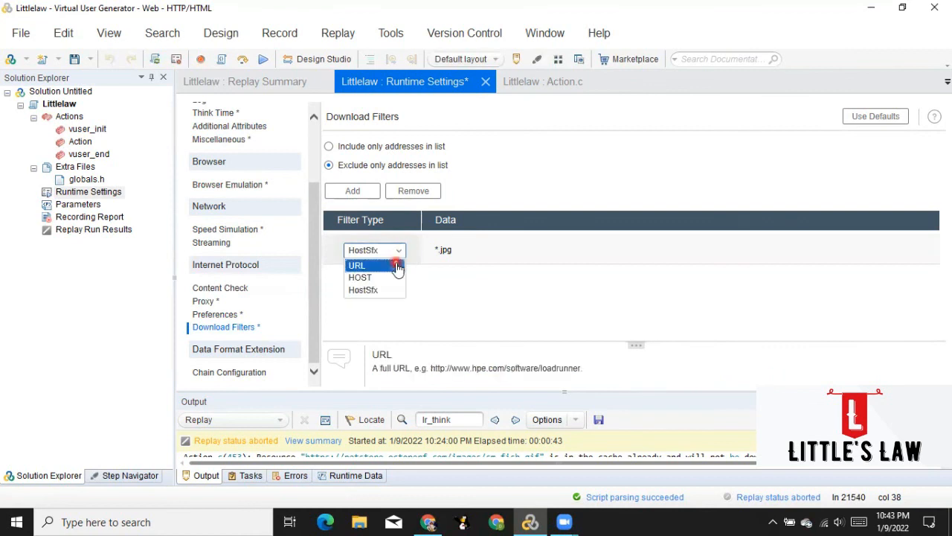
left_click(365, 267)
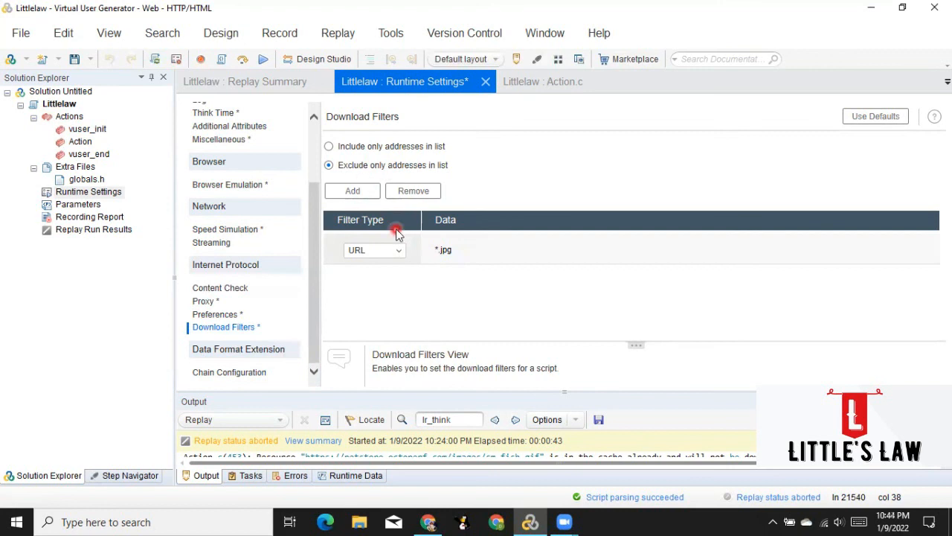
In the Run Logic settings, set the number of iterations to 1.
scroll(227, 253, "up", 3)
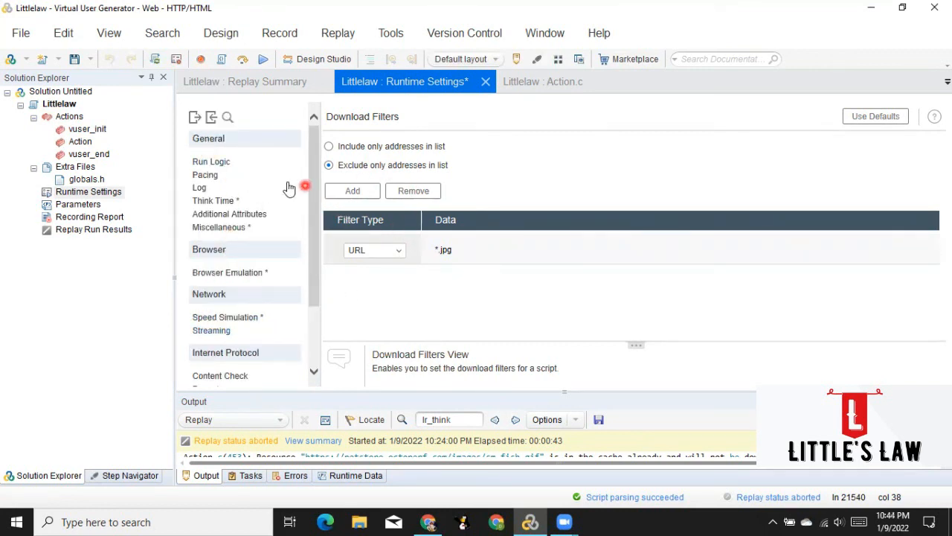
left_click(215, 162)
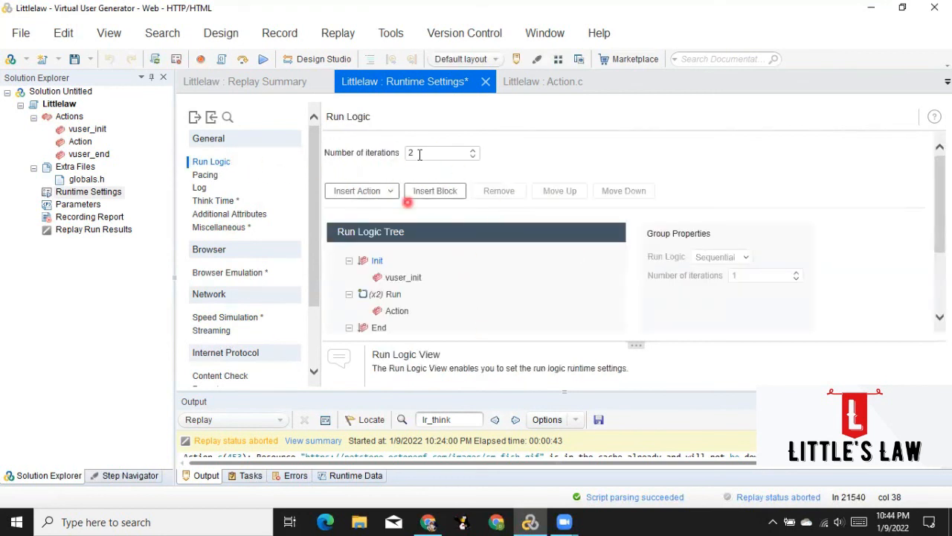
scroll(513, 294, "down", 3)
scroll(514, 294, "up", 3)
left_click(423, 152)
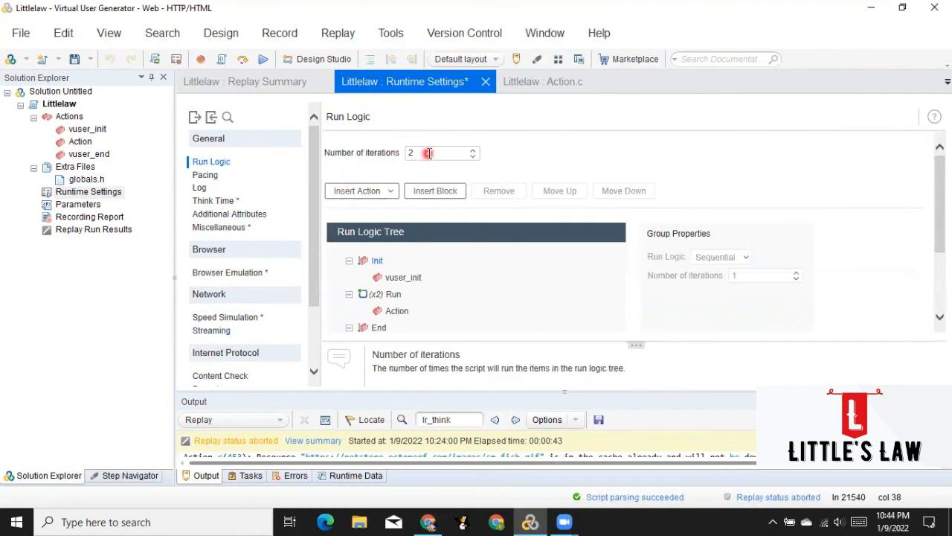
double_click(417, 152)
type("1")
left_click(644, 154)
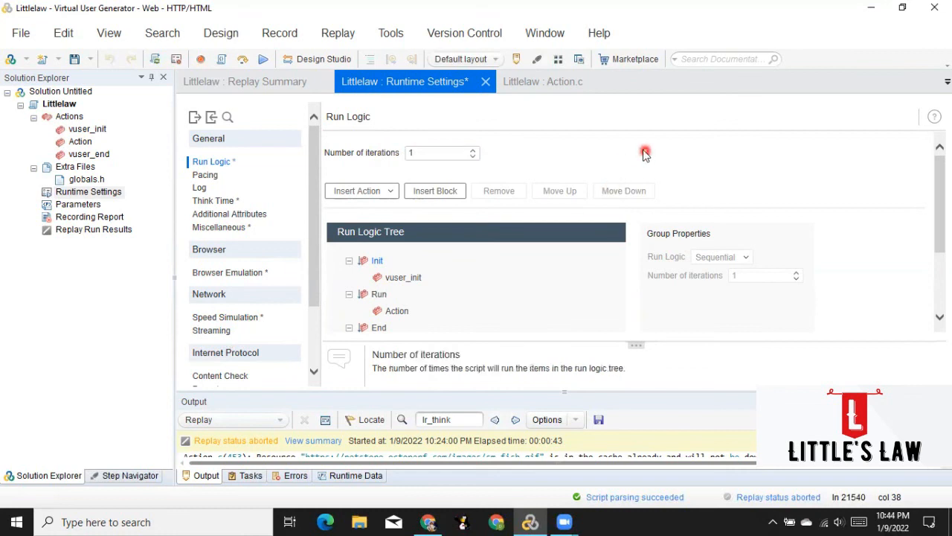
Review the Pacing, Log and Think Time settings once more.
left_click(204, 175)
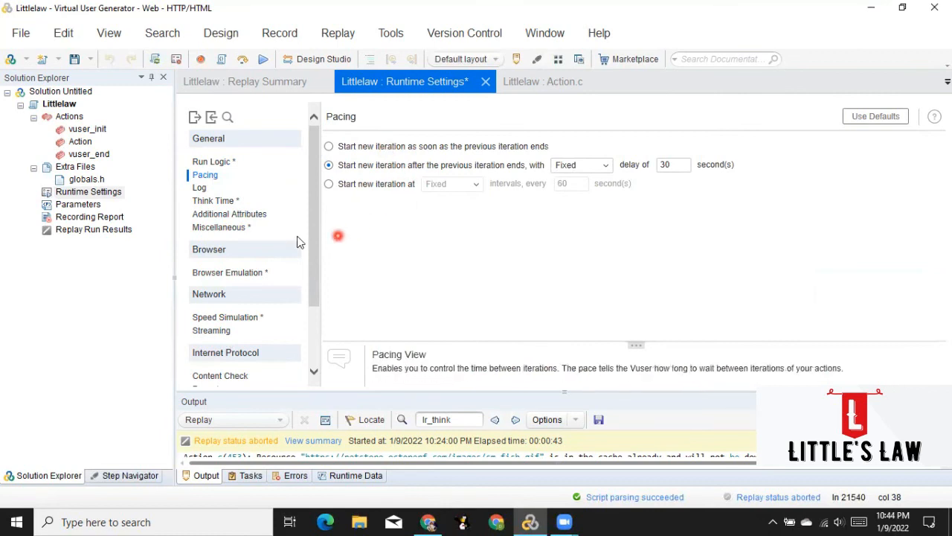
left_click(201, 186)
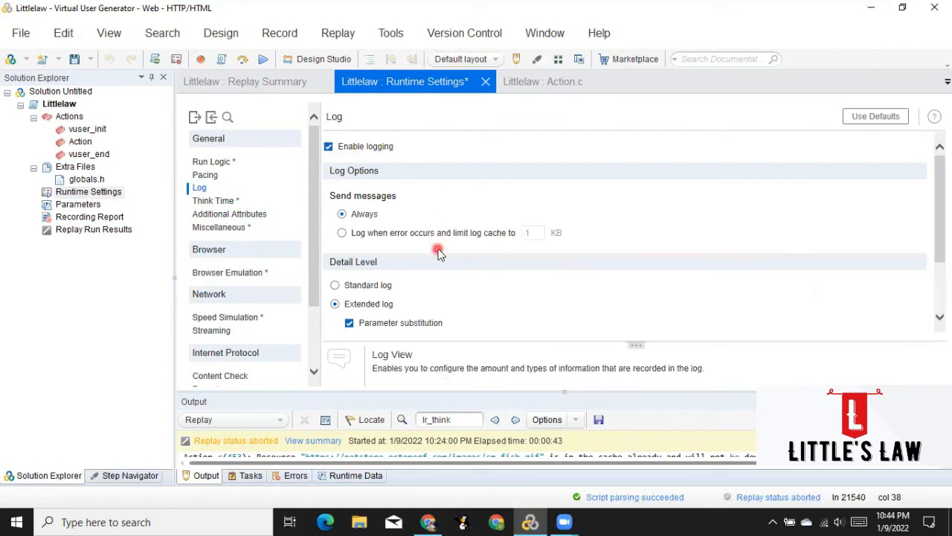
scroll(438, 250, "down", 2)
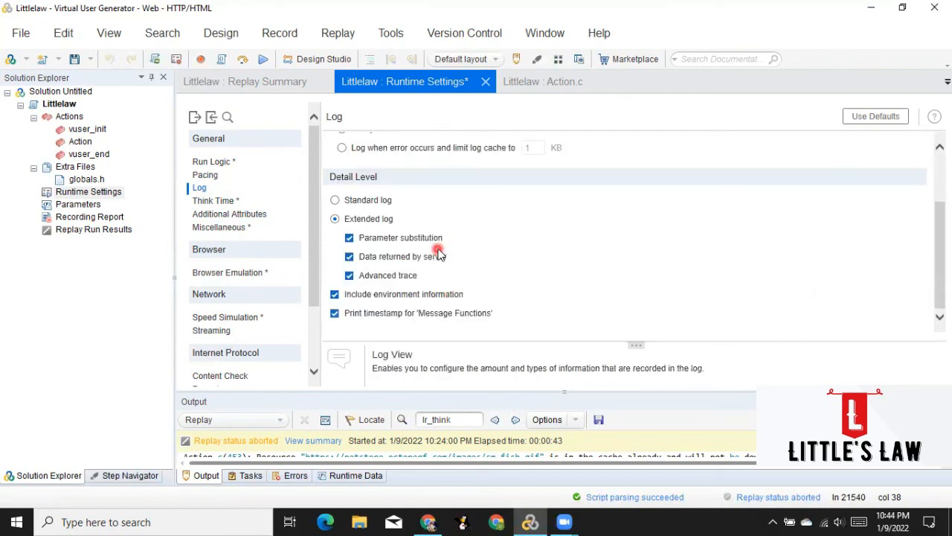
left_click(214, 200)
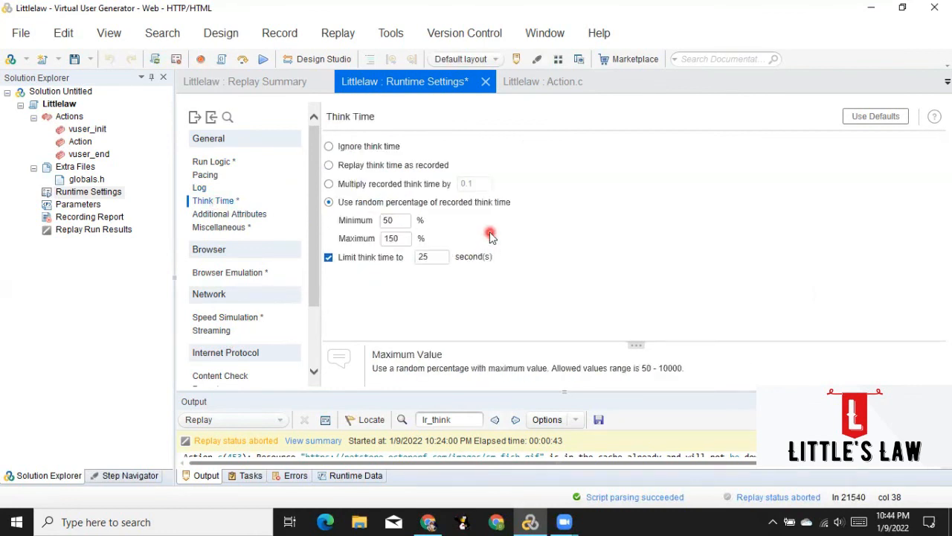
Review the Miscellaneous, Browser Emulation, Speed Simulation and Proxy settings once more.
left_click(223, 227)
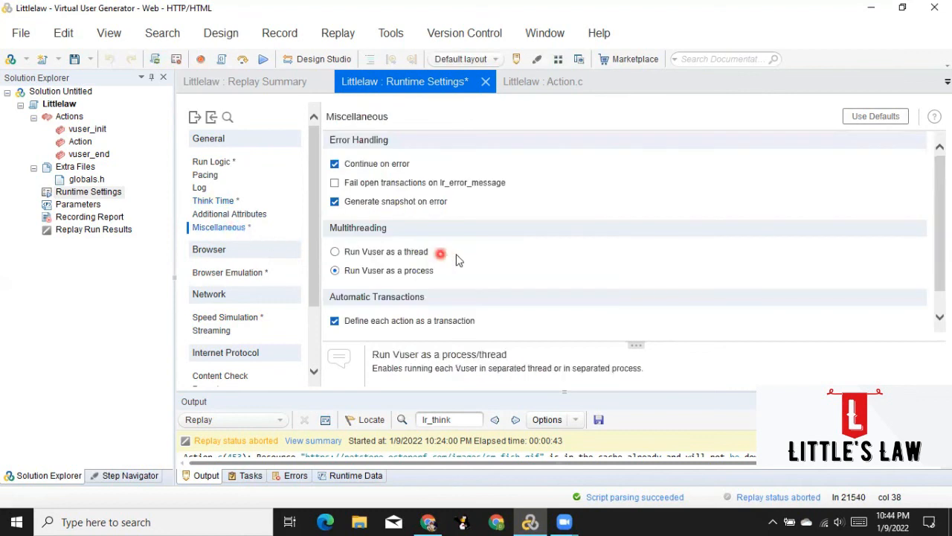
scroll(457, 258, "down", 1)
scroll(458, 257, "up", 1)
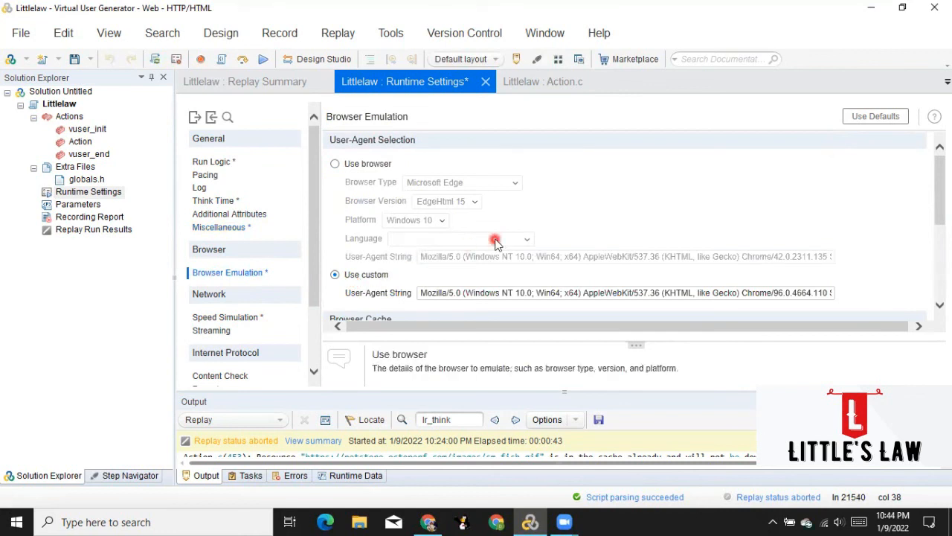
scroll(223, 327, "down", 3)
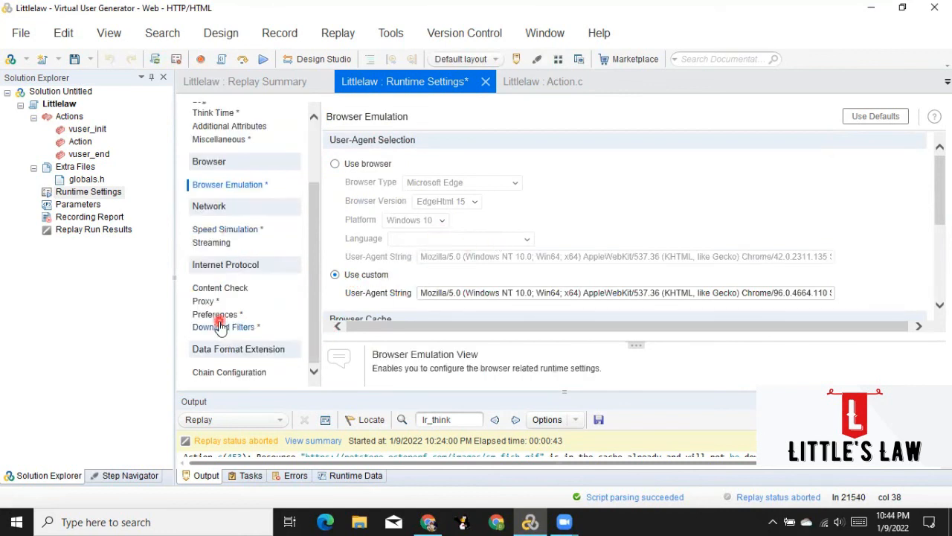
left_click(223, 230)
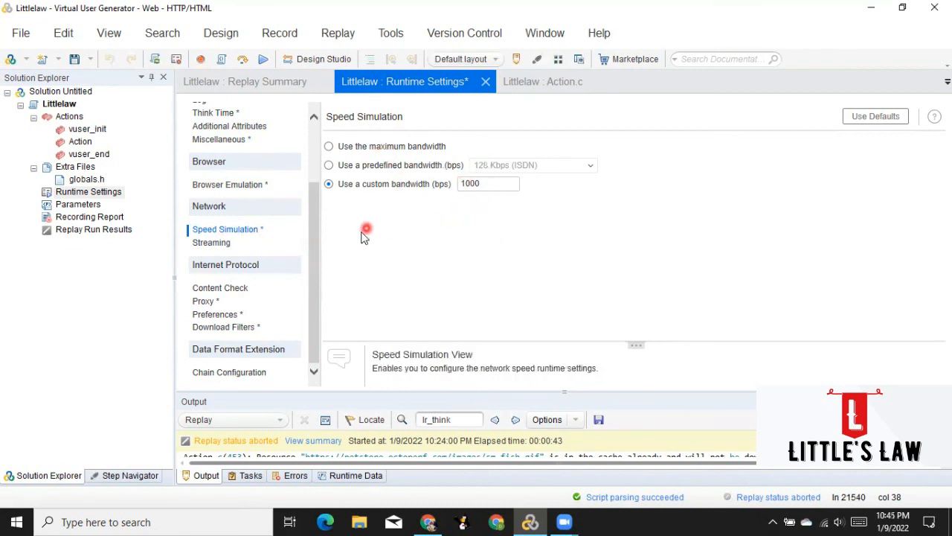
left_click(210, 302)
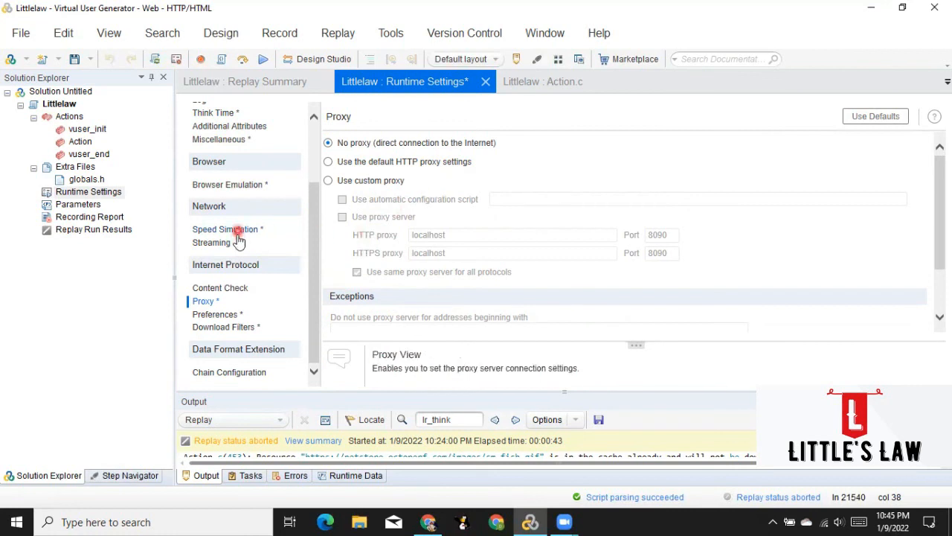
Select the Littlelaw script's Parameters entry in the solution tree.
left_click(77, 206)
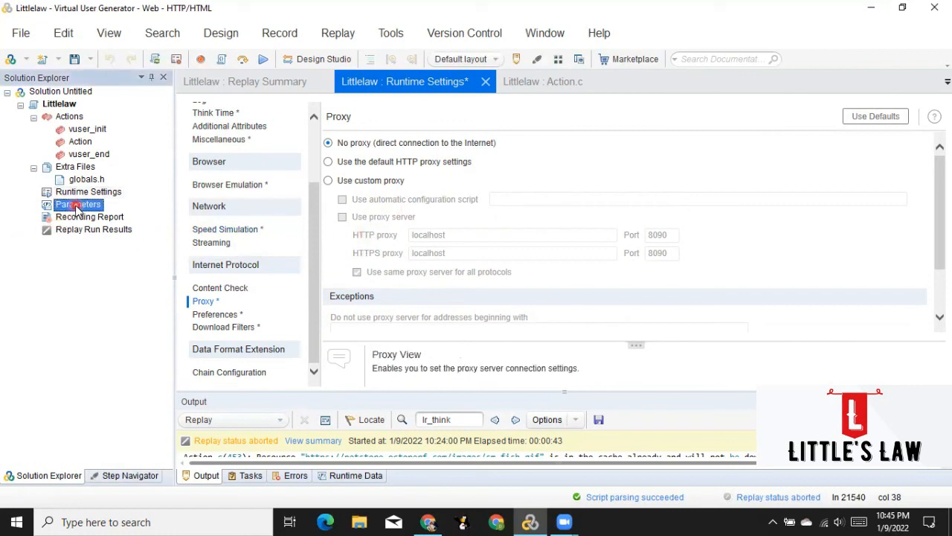